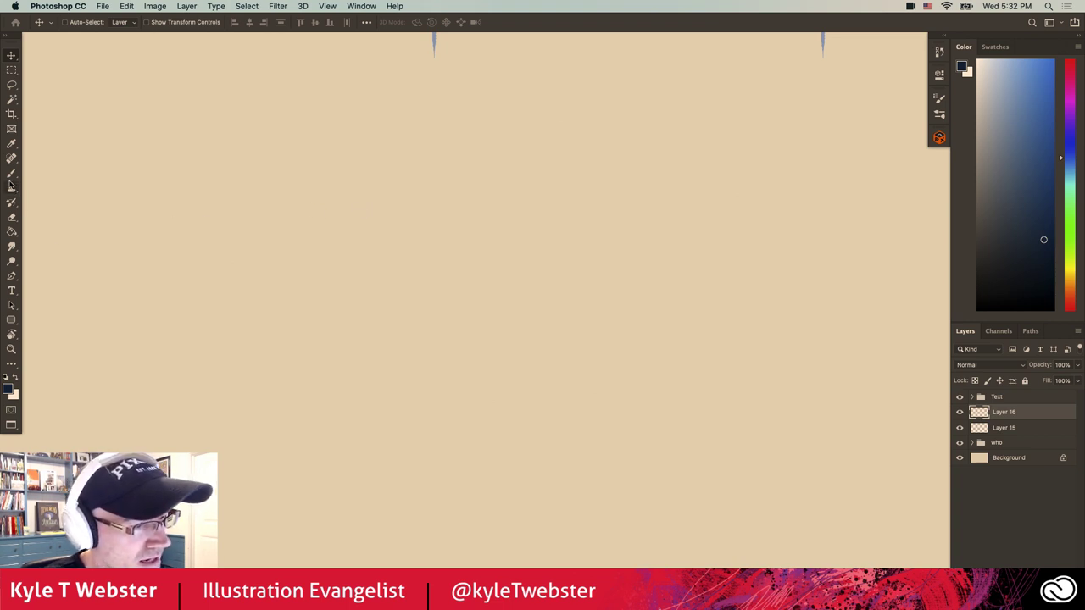
# Brush a practice doodle: a diagonal stroke, caret eyes, an M-shaped mouth and a few curls
pyautogui.click(12, 174)
pyautogui.moveTo(371, 216); pyautogui.dragTo(344, 268)
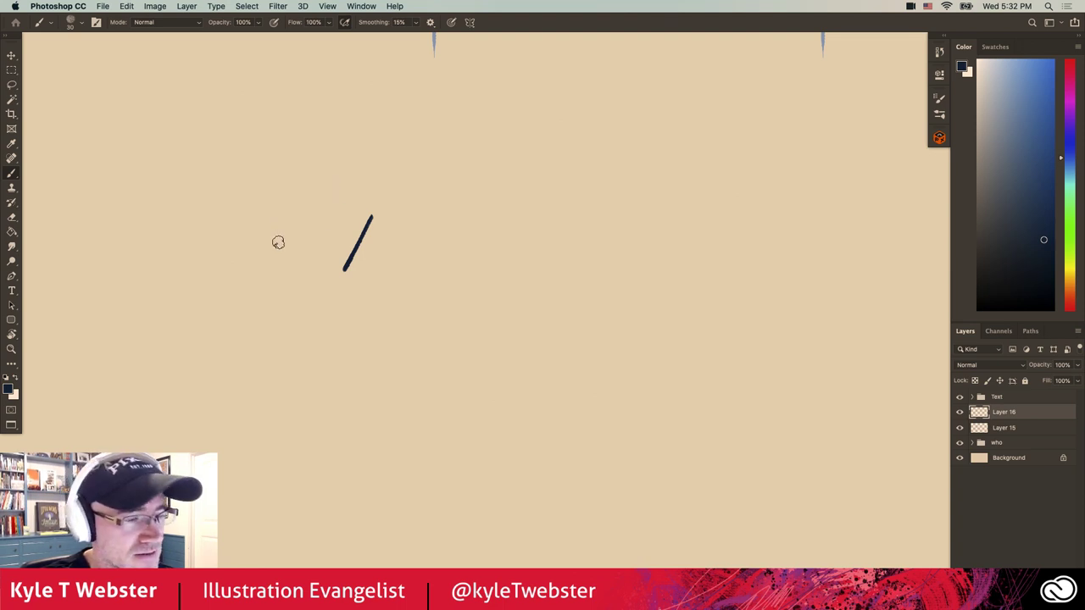
pyautogui.moveTo(277, 244)
pyautogui.mouseDown()
pyautogui.moveTo(207, 256)
pyautogui.moveTo(218, 230)
pyautogui.mouseUp()
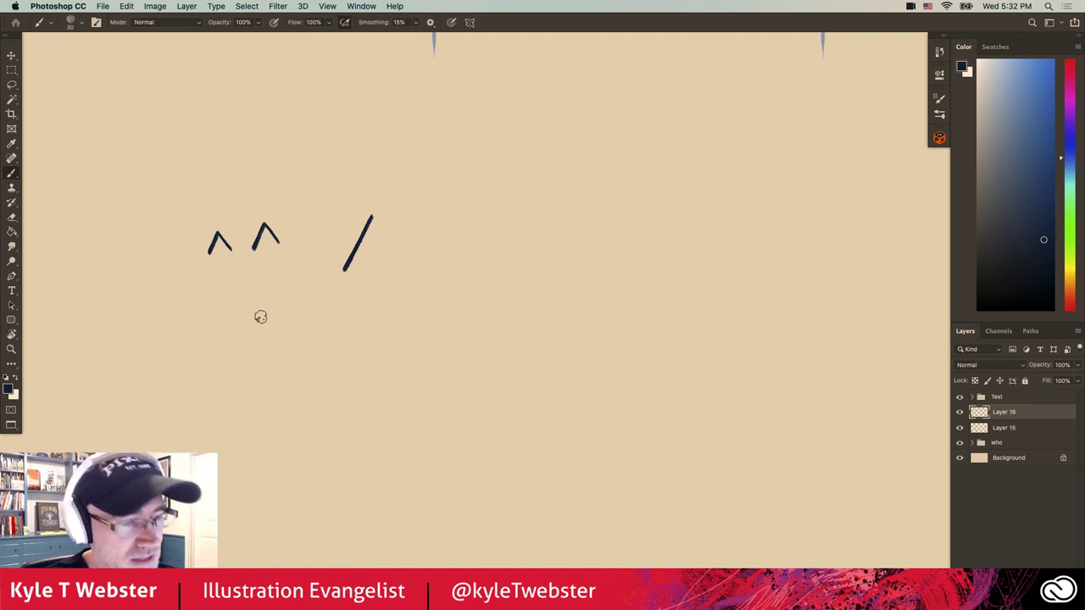
pyautogui.moveTo(260, 331); pyautogui.dragTo(230, 312)
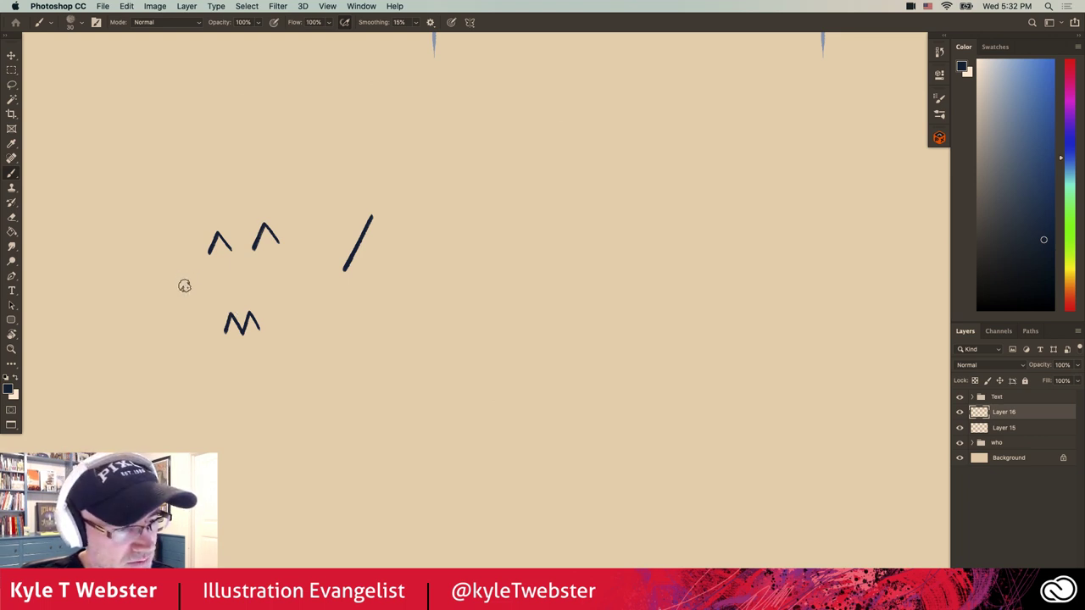
pyautogui.moveTo(184, 287)
pyautogui.mouseDown()
pyautogui.moveTo(186, 357)
pyautogui.moveTo(158, 398)
pyautogui.moveTo(139, 372)
pyautogui.moveTo(177, 399)
pyautogui.moveTo(157, 445)
pyautogui.mouseUp()
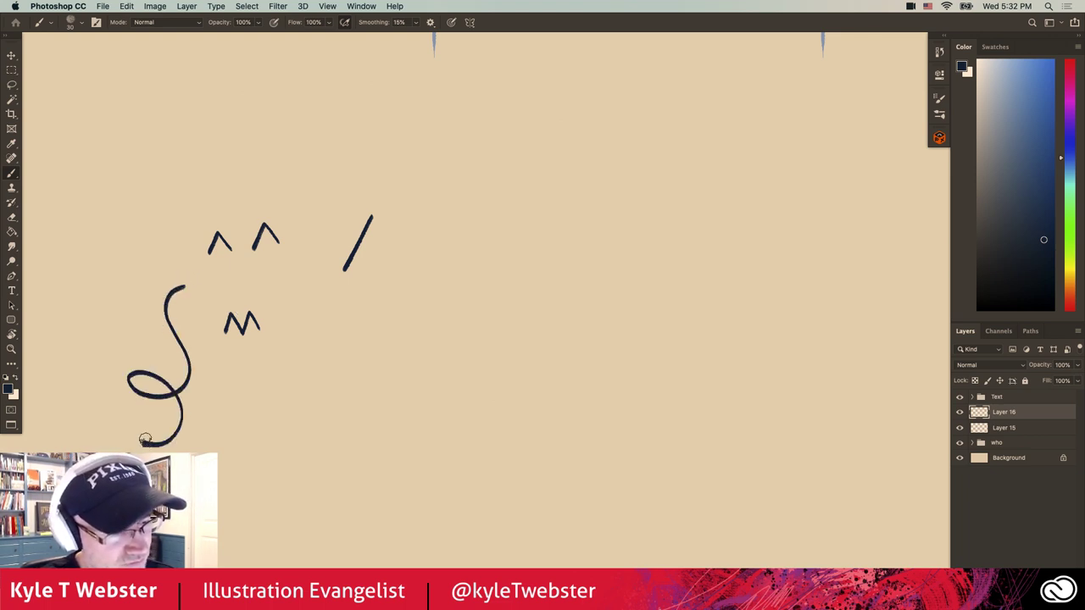
pyautogui.moveTo(305, 390); pyautogui.dragTo(303, 423)
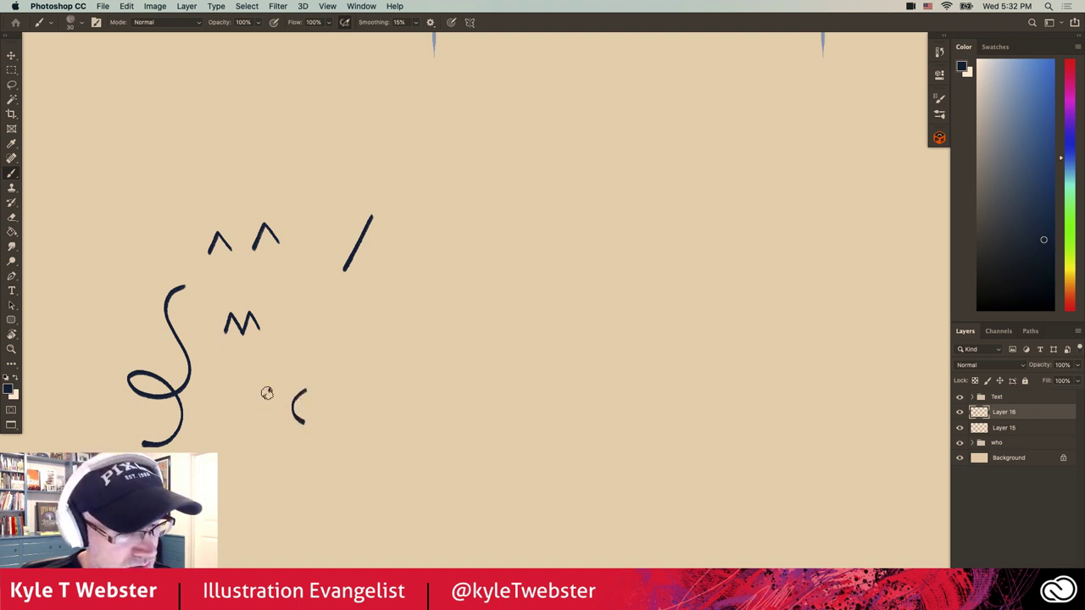
pyautogui.moveTo(268, 390); pyautogui.dragTo(271, 441)
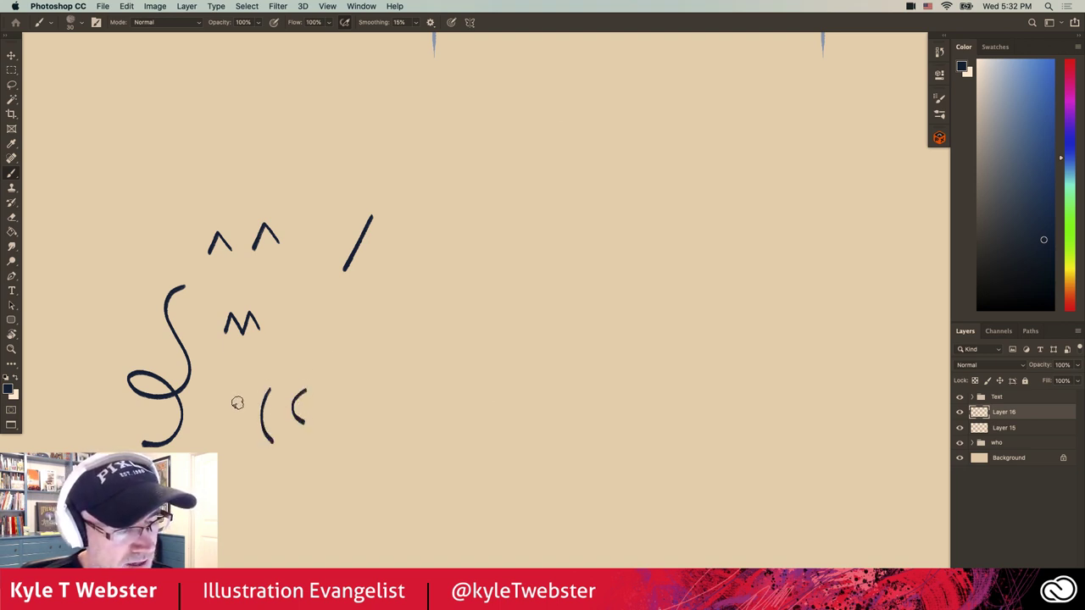
pyautogui.moveTo(218, 411); pyautogui.dragTo(239, 423)
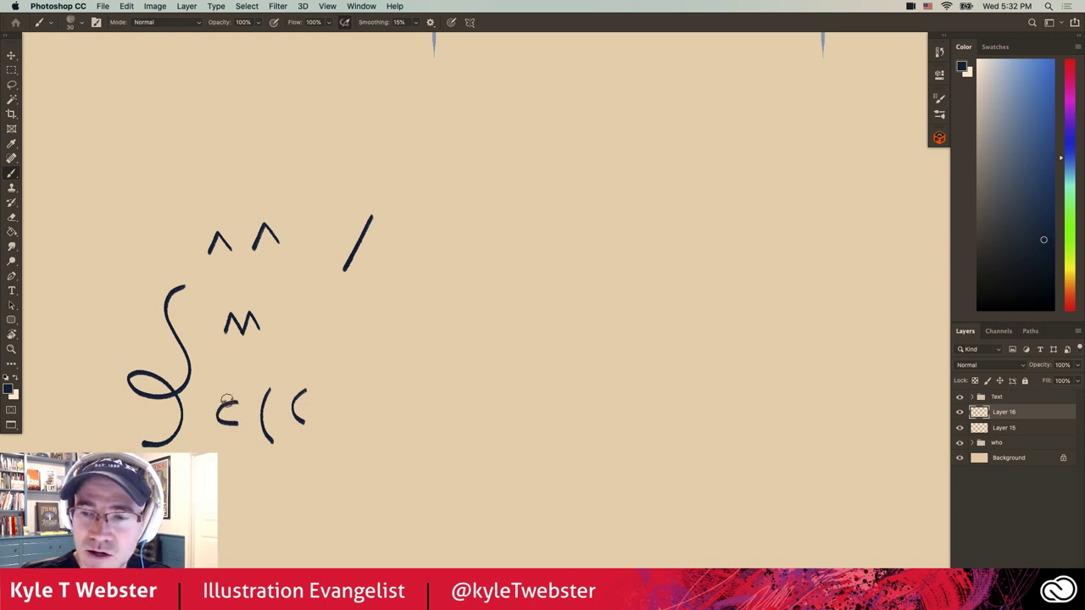
# Clear the practice doodle and bring the three headings into view above the empty area
pyautogui.press('BackSpace')
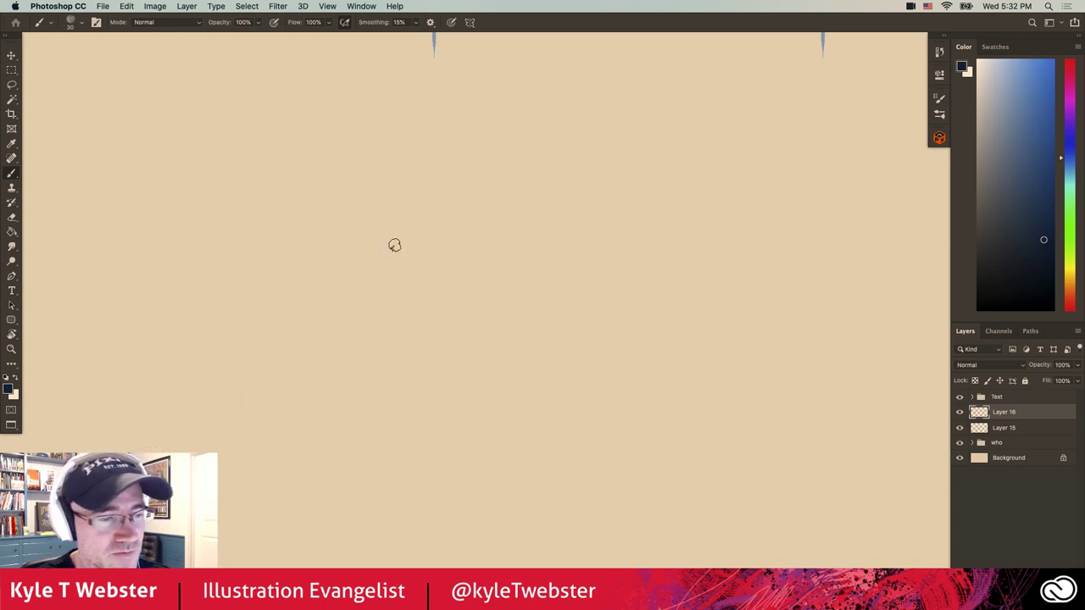
pyautogui.moveTo(359, 285)
pyautogui.mouseDown()
pyautogui.moveTo(294, 365)
pyautogui.moveTo(262, 382)
pyautogui.moveTo(318, 240)
pyautogui.mouseUp()
pyautogui.scroll(-1, 274, 371)
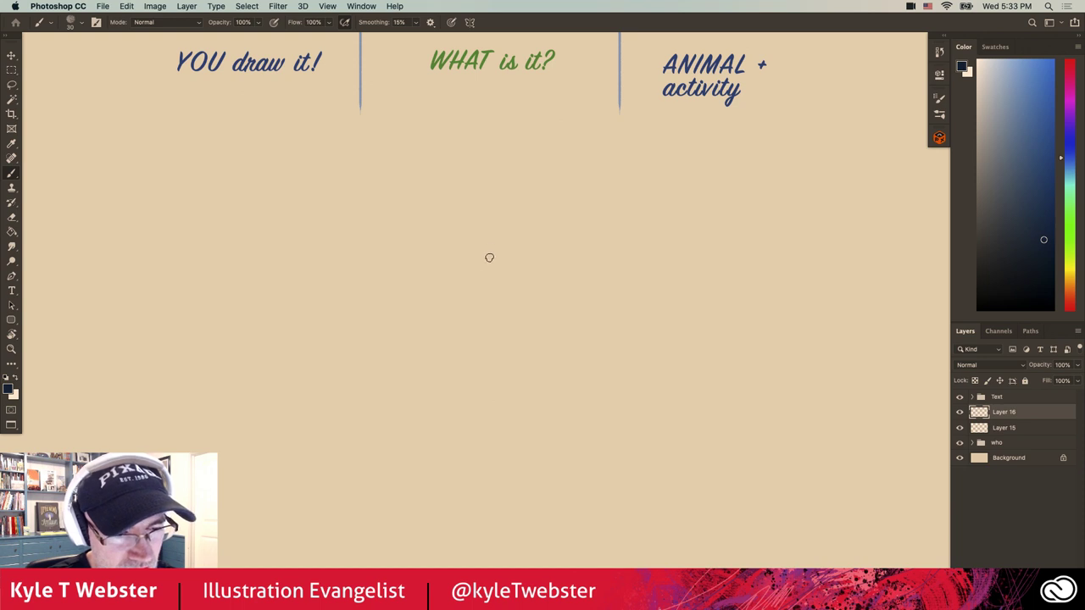
# Brush the curved snout top, undo the stray arrow and loop marks, and add a short downward tip stroke
pyautogui.moveTo(479, 271)
pyautogui.mouseDown()
pyautogui.moveTo(458, 307)
pyautogui.moveTo(426, 312)
pyautogui.mouseUp()
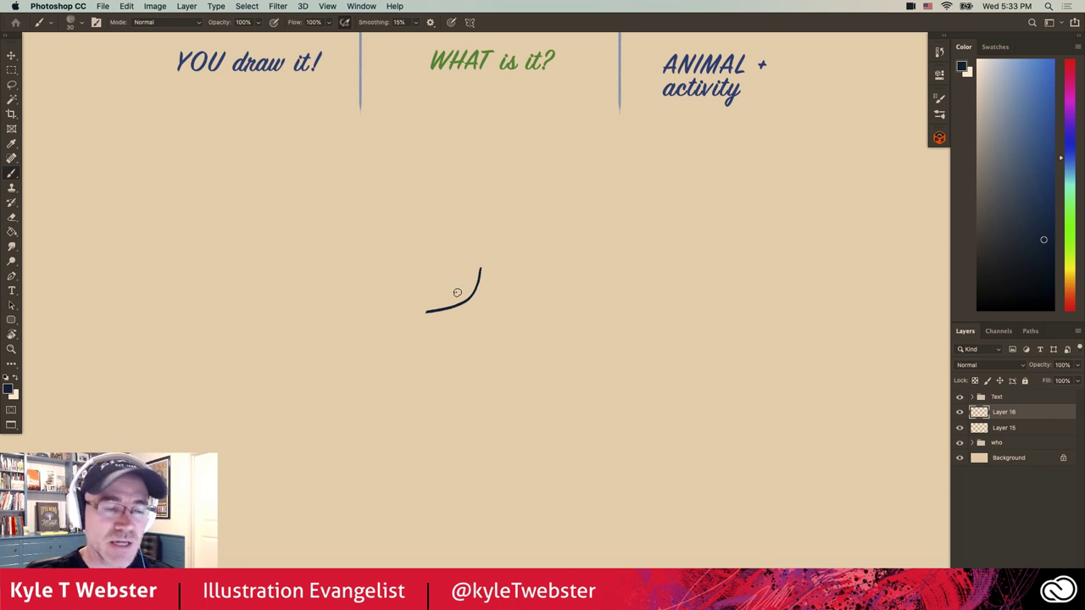
pyautogui.moveTo(465, 259)
pyautogui.mouseDown()
pyautogui.moveTo(462, 283)
pyautogui.moveTo(424, 301)
pyautogui.moveTo(437, 288)
pyautogui.mouseUp()
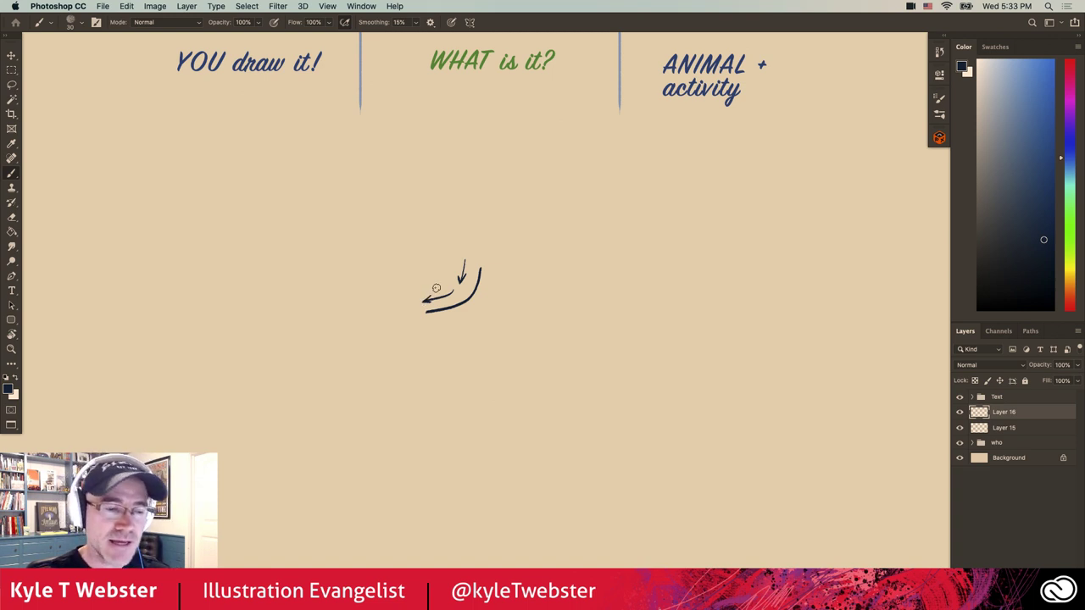
pyautogui.press('super+z')
pyautogui.press('super+z')
pyautogui.press('super+z')
pyautogui.press('super+z')
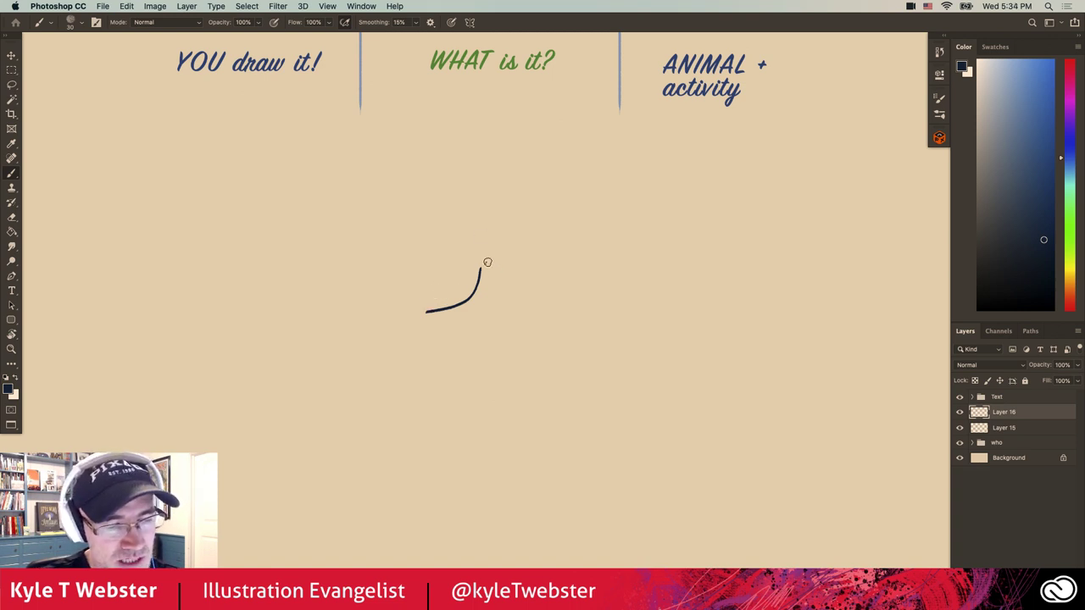
pyautogui.moveTo(485, 261)
pyautogui.mouseDown()
pyautogui.moveTo(458, 277)
pyautogui.moveTo(484, 296)
pyautogui.moveTo(485, 261)
pyautogui.moveTo(416, 300)
pyautogui.moveTo(465, 309)
pyautogui.moveTo(429, 297)
pyautogui.mouseUp()
pyautogui.press('super+z')
pyautogui.press('super+z')
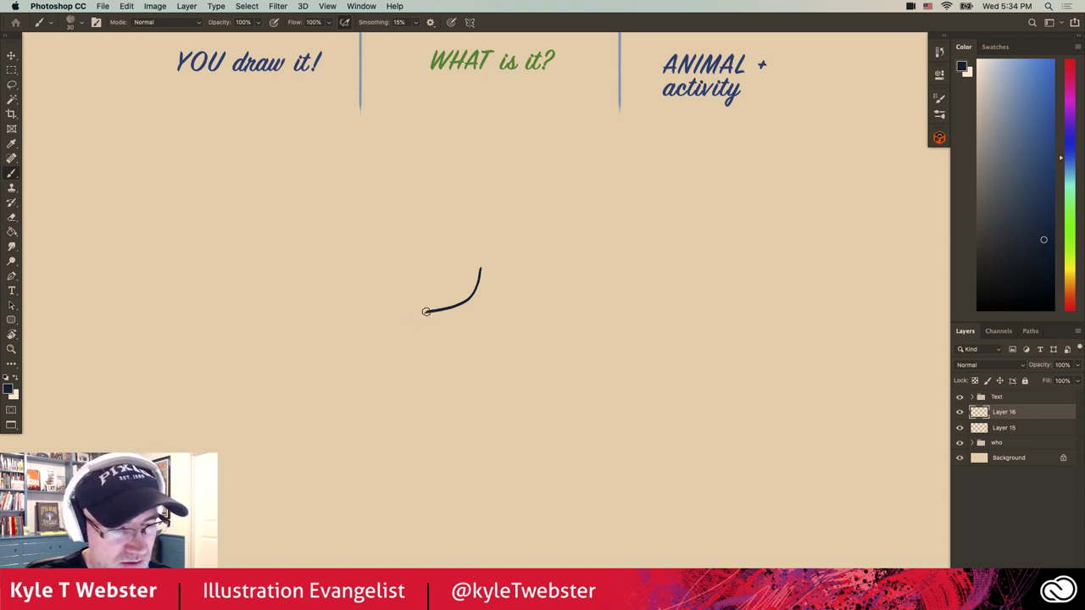
pyautogui.moveTo(426, 311); pyautogui.dragTo(428, 330)
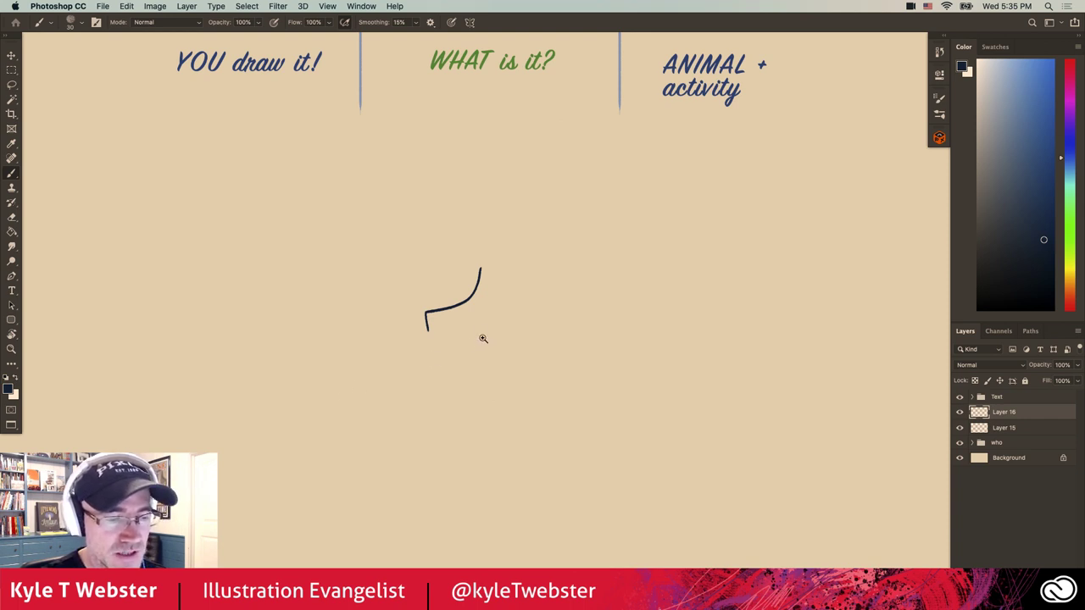
# Draw the snout's bottom jaw edge, a nostril curve at the tip and a short rising mouth line
pyautogui.scroll(2, 482, 339)
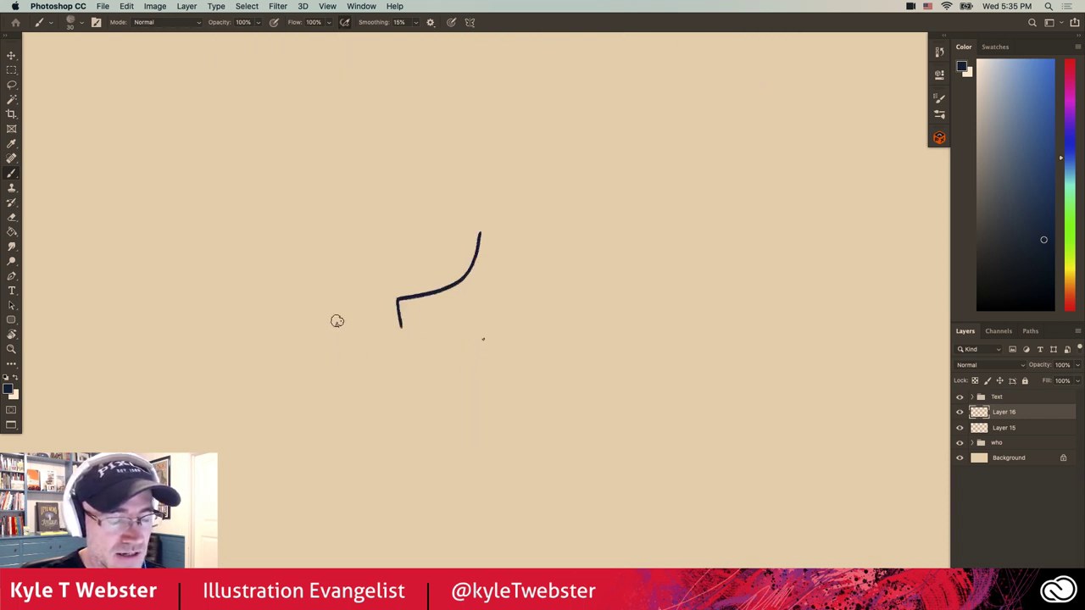
pyautogui.moveTo(400, 326); pyautogui.dragTo(479, 340)
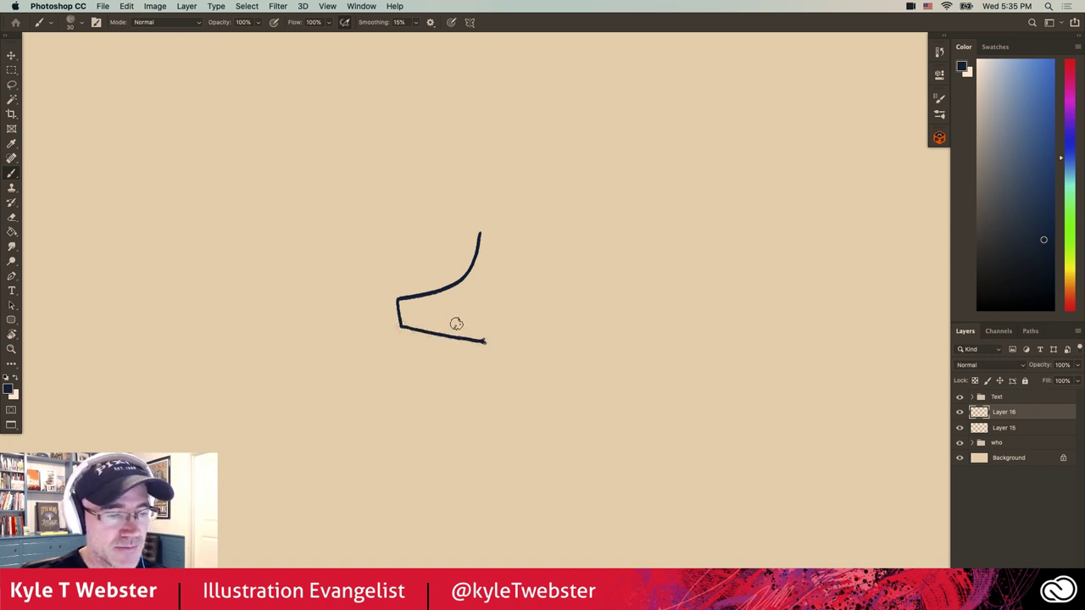
pyautogui.scroll(-2, 424, 407)
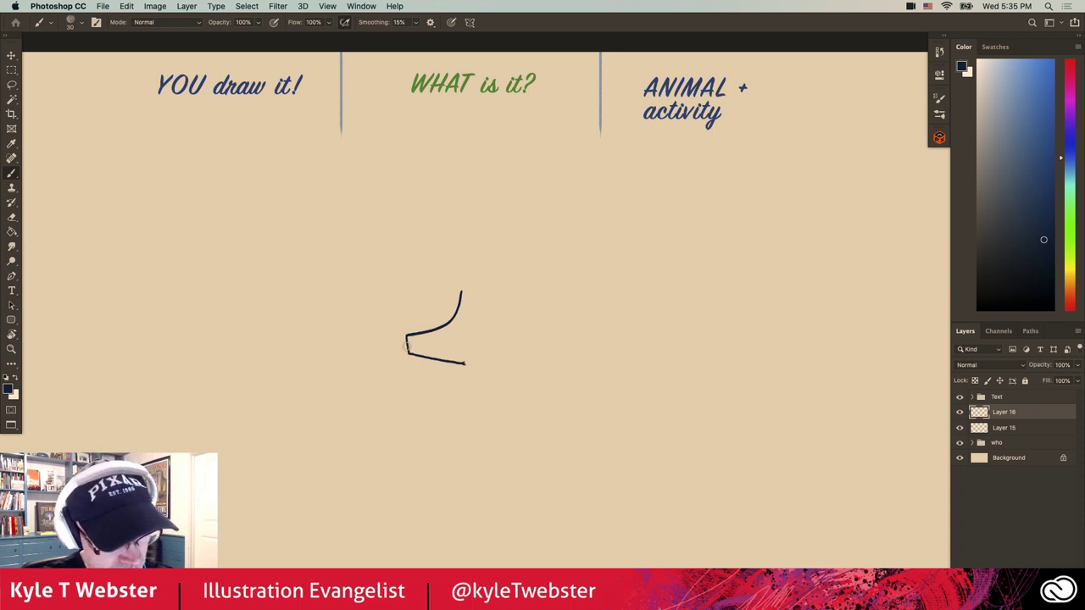
pyautogui.scroll(4, 410, 342)
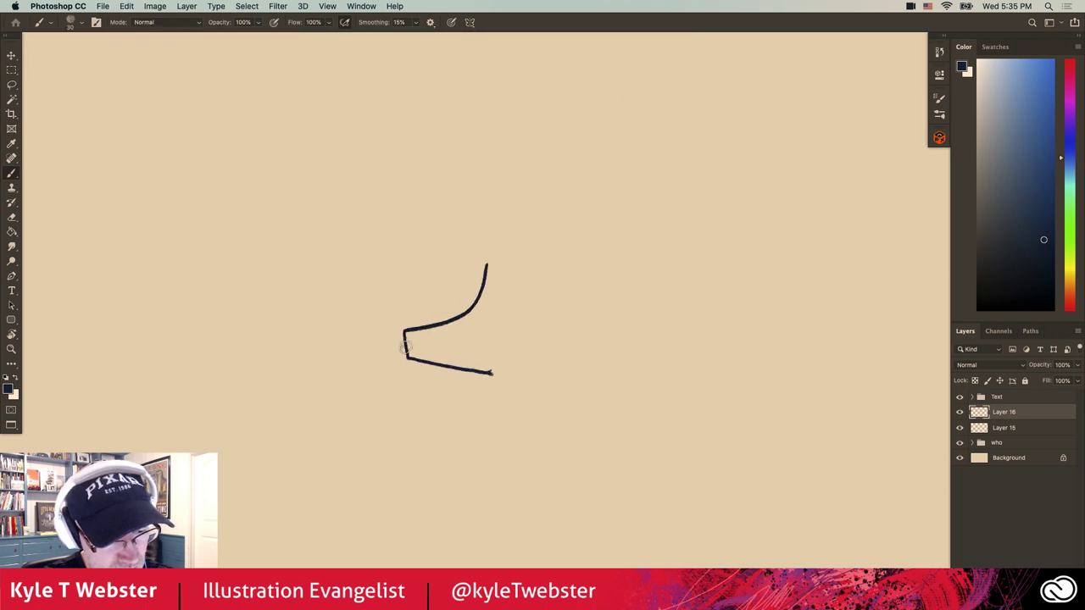
pyautogui.moveTo(407, 344); pyautogui.dragTo(417, 336)
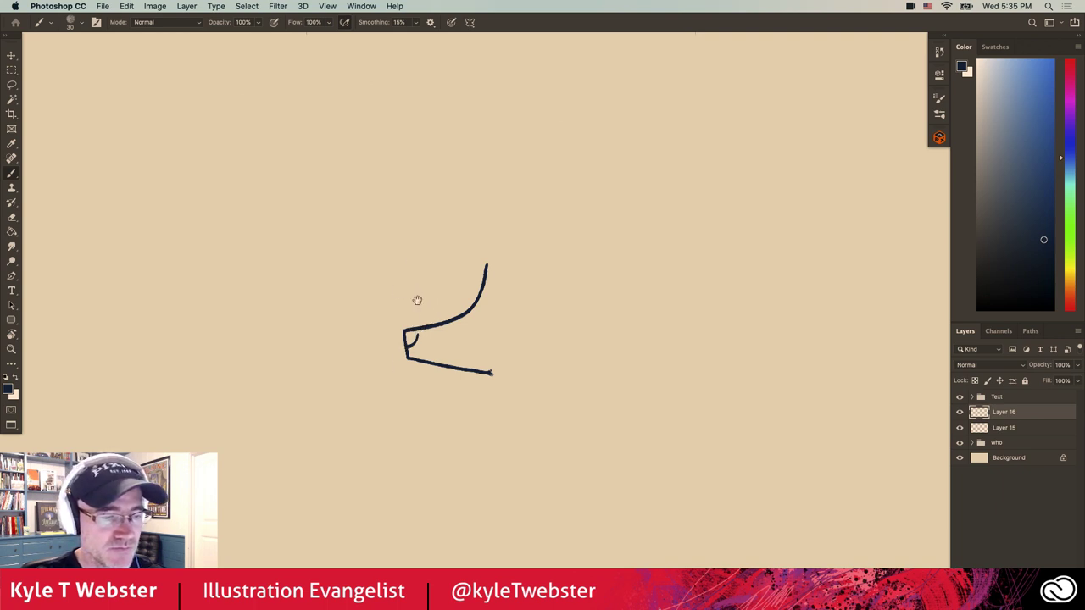
pyautogui.moveTo(418, 300)
pyautogui.mouseDown()
pyautogui.moveTo(370, 288)
pyautogui.moveTo(366, 275)
pyautogui.mouseUp()
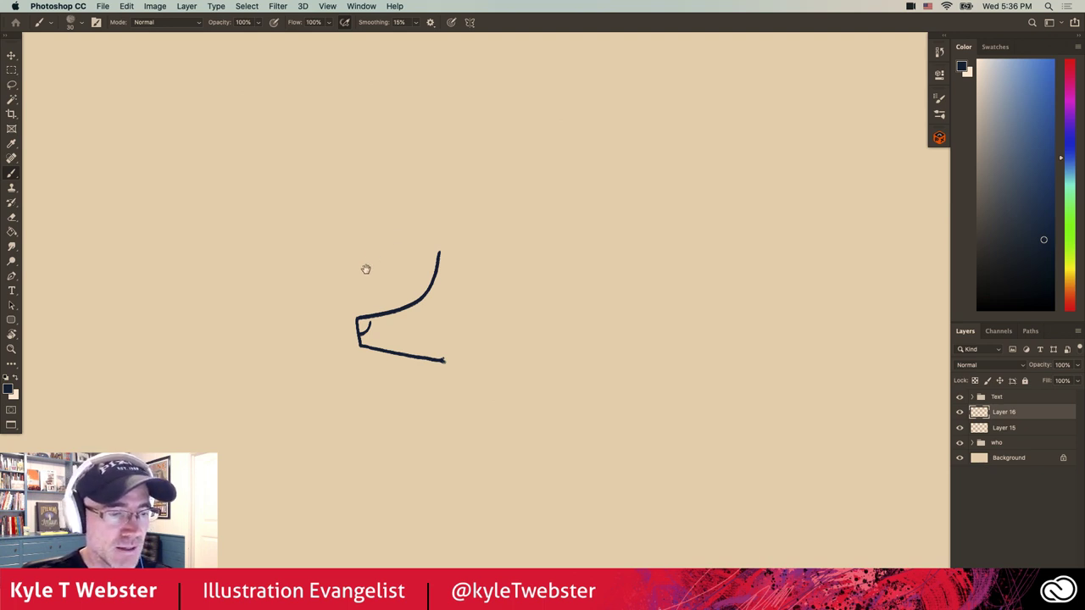
pyautogui.moveTo(366, 272); pyautogui.dragTo(380, 267)
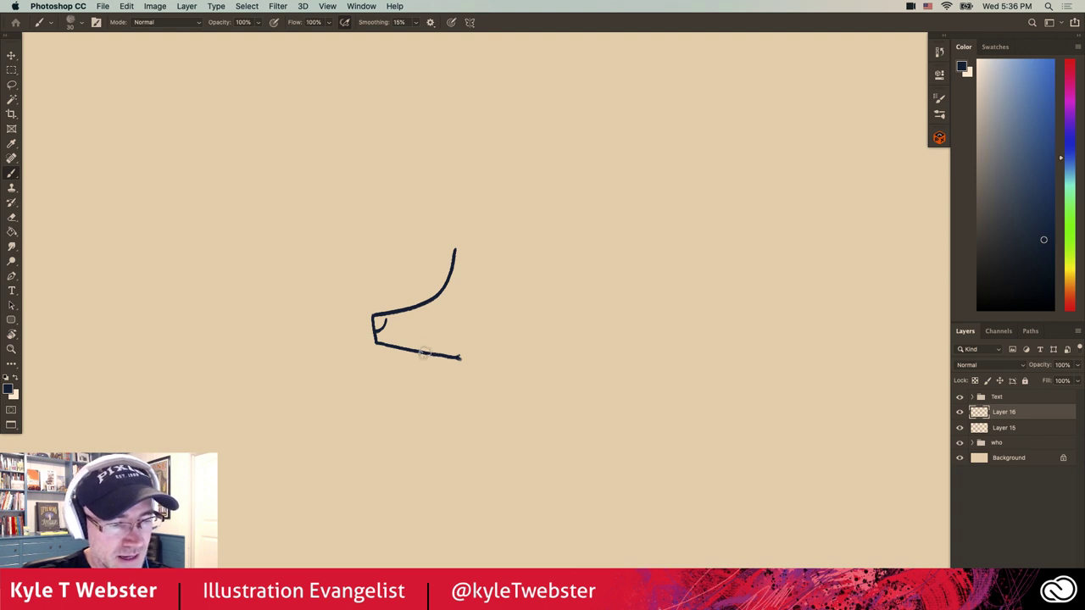
pyautogui.moveTo(423, 353); pyautogui.dragTo(447, 344)
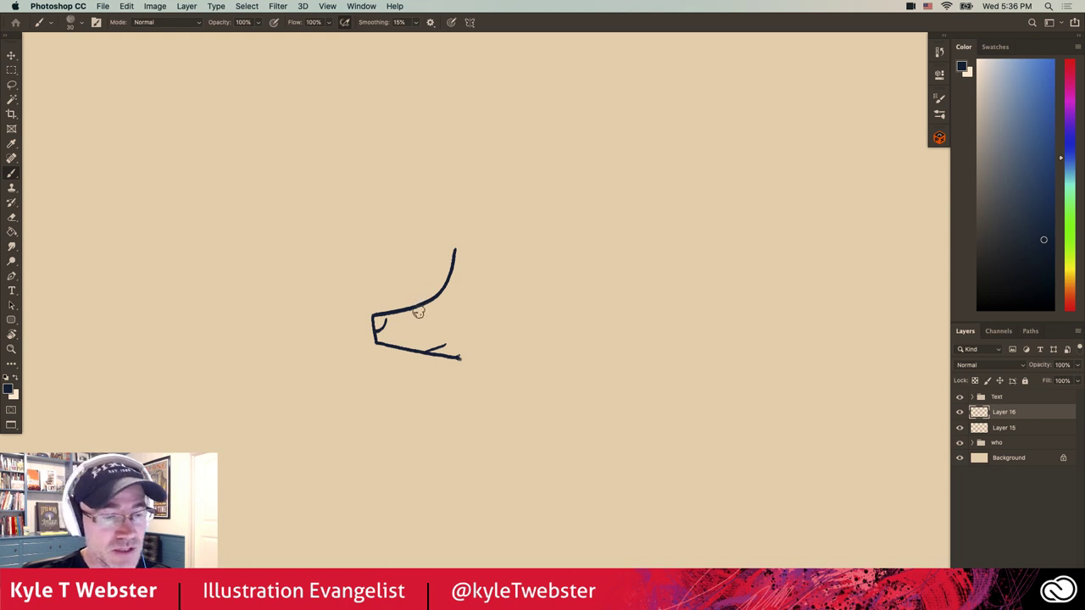
# Dab three whisker ticks in a row across the snout and draw a round eye by the head curve
pyautogui.click(416, 332)
pyautogui.click(408, 332)
pyautogui.click(399, 332)
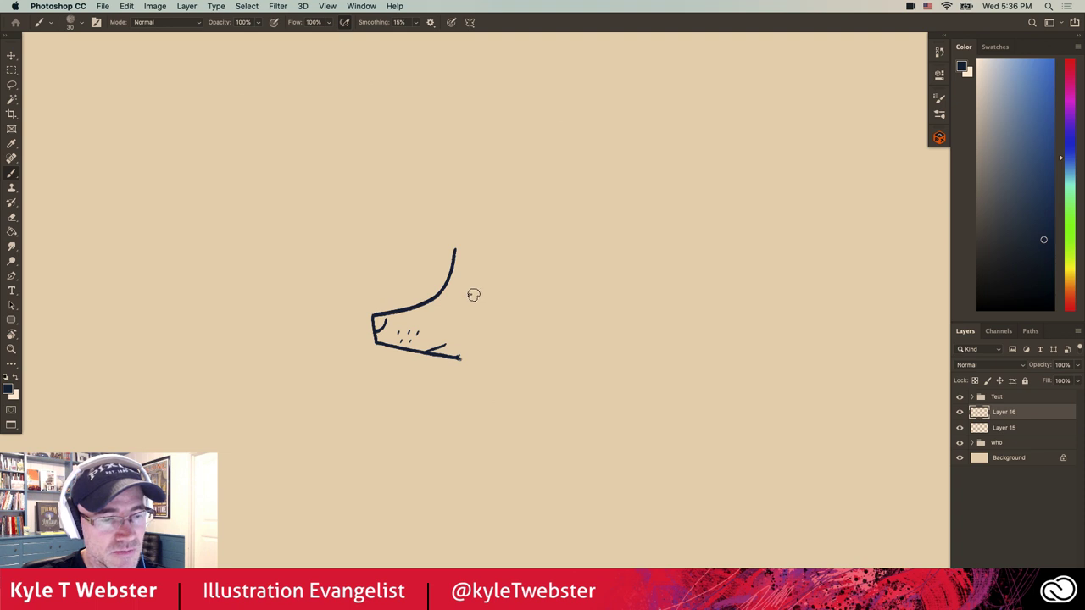
pyautogui.moveTo(471, 289)
pyautogui.mouseDown()
pyautogui.moveTo(459, 286)
pyautogui.moveTo(453, 304)
pyautogui.moveTo(468, 306)
pyautogui.moveTo(470, 289)
pyautogui.mouseUp()
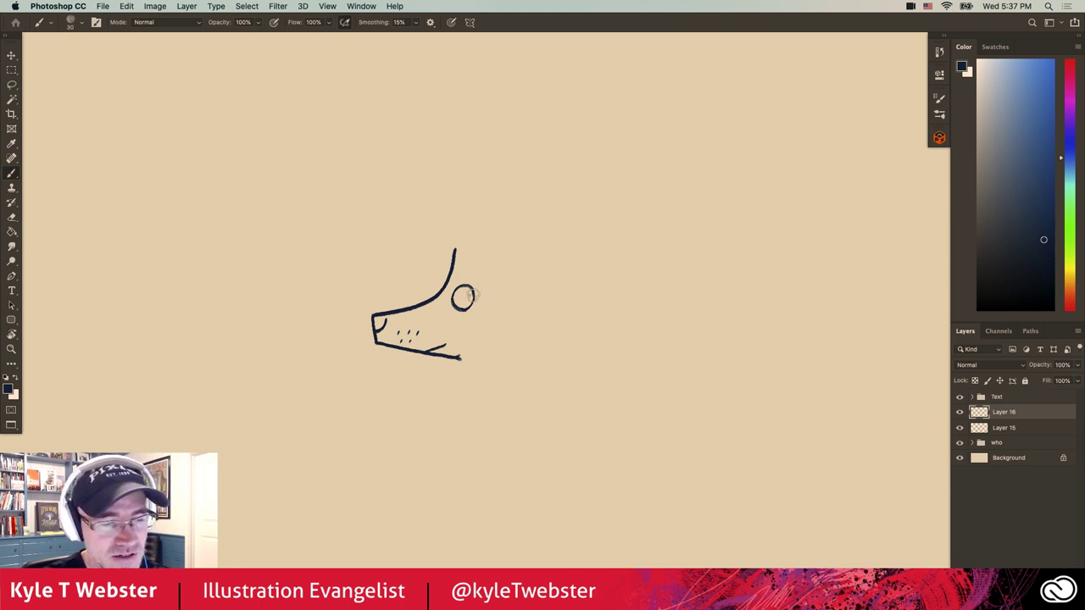
# Add a pupil to the eye, three hair spikes atop the head, and a curved ear behind the eye
pyautogui.moveTo(471, 295)
pyautogui.mouseDown()
pyautogui.moveTo(462, 290)
pyautogui.moveTo(460, 307)
pyautogui.moveTo(471, 296)
pyautogui.mouseUp()
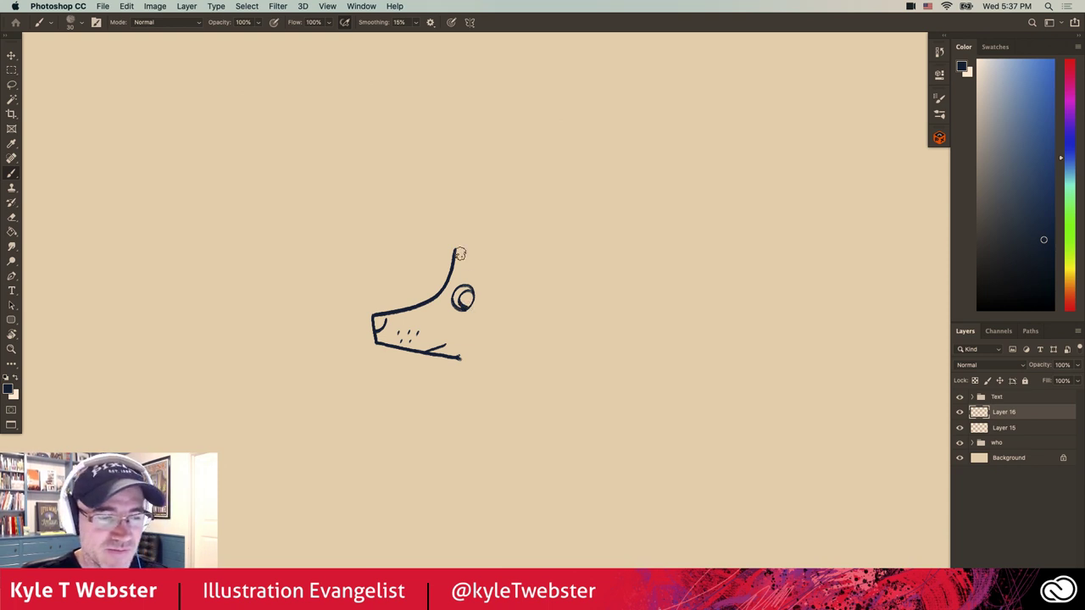
pyautogui.moveTo(384, 285); pyautogui.dragTo(335, 295)
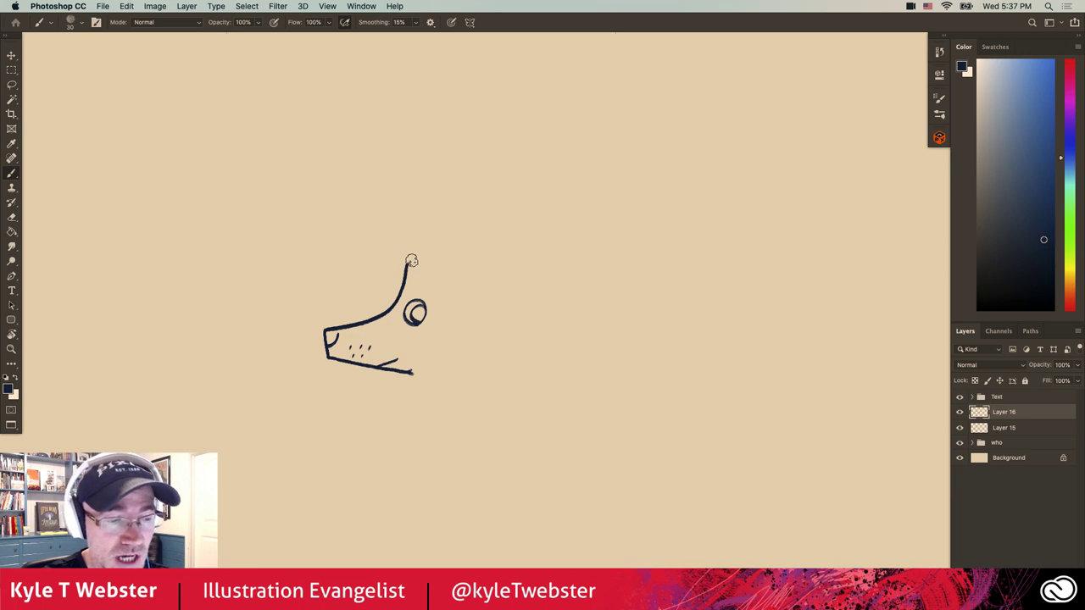
pyautogui.moveTo(433, 259); pyautogui.dragTo(451, 288)
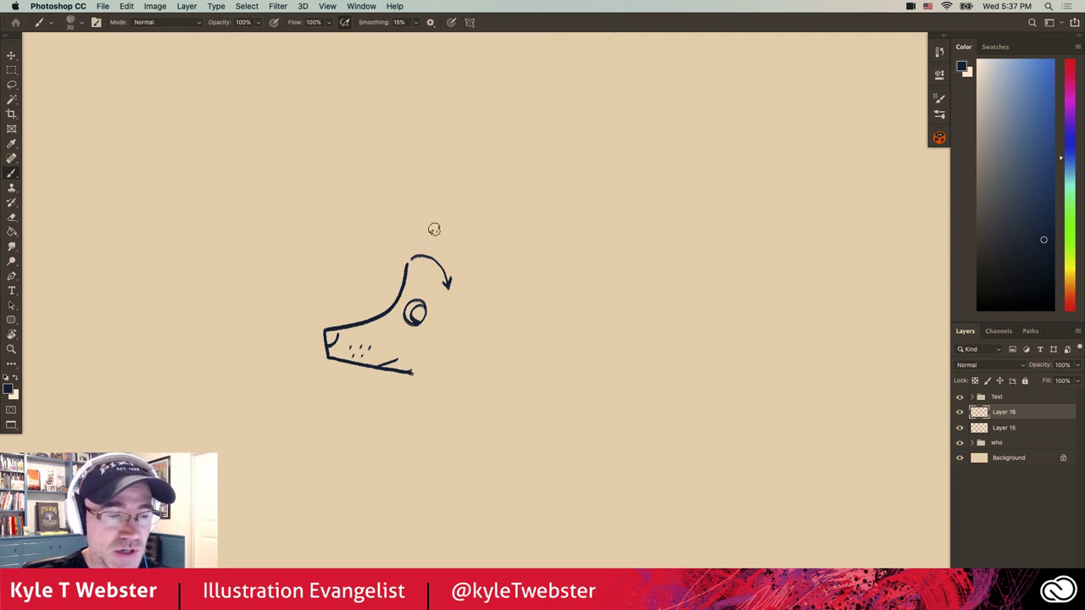
pyautogui.press('super+z')
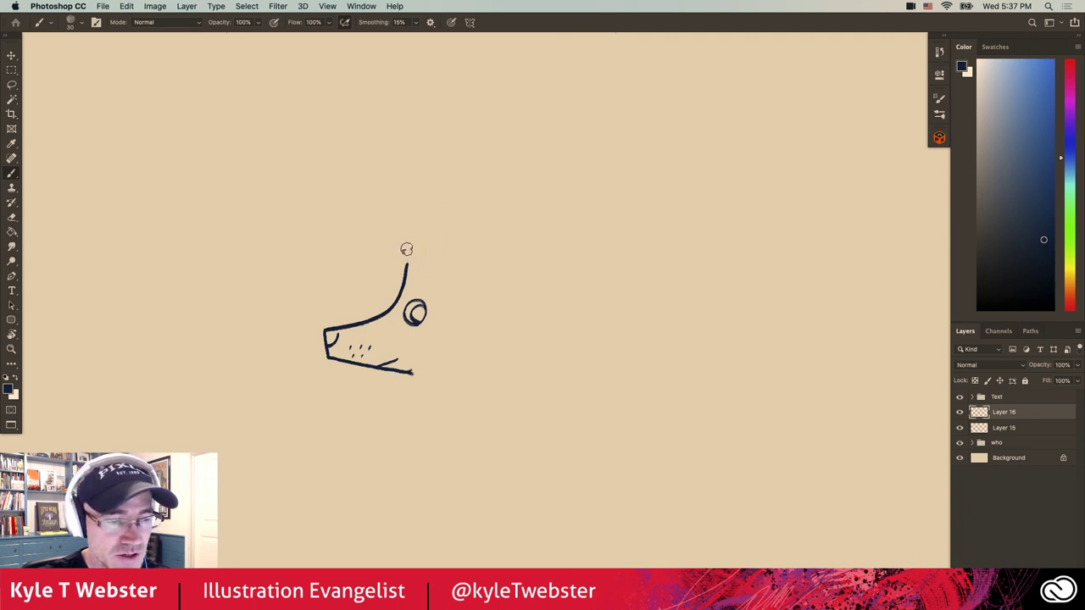
pyautogui.moveTo(408, 249)
pyautogui.mouseDown()
pyautogui.moveTo(407, 263)
pyautogui.moveTo(456, 282)
pyautogui.mouseUp()
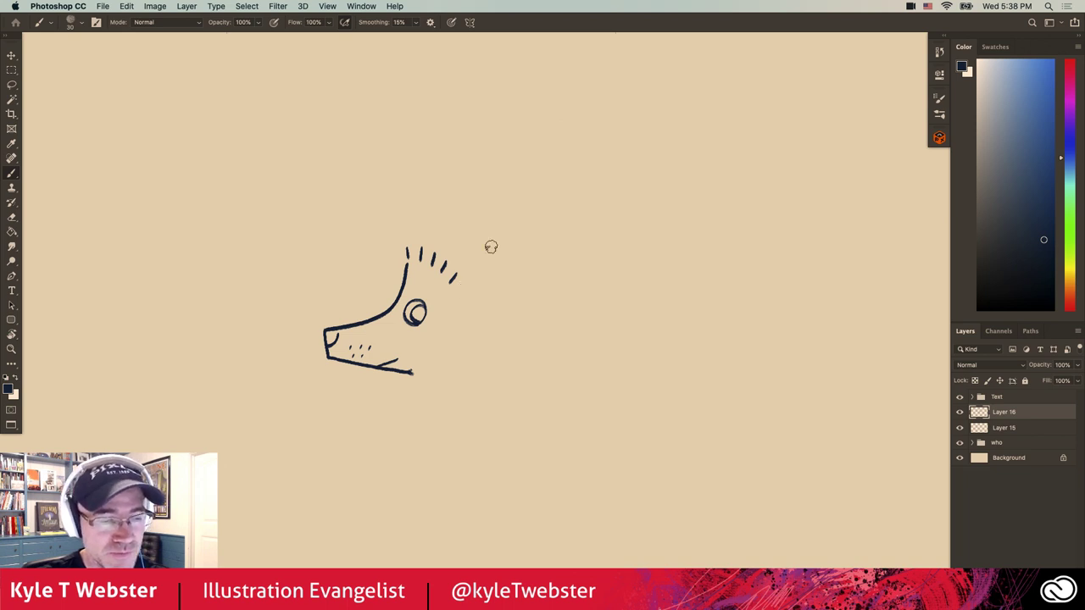
pyautogui.moveTo(457, 293)
pyautogui.mouseDown()
pyautogui.moveTo(487, 271)
pyautogui.moveTo(510, 277)
pyautogui.mouseUp()
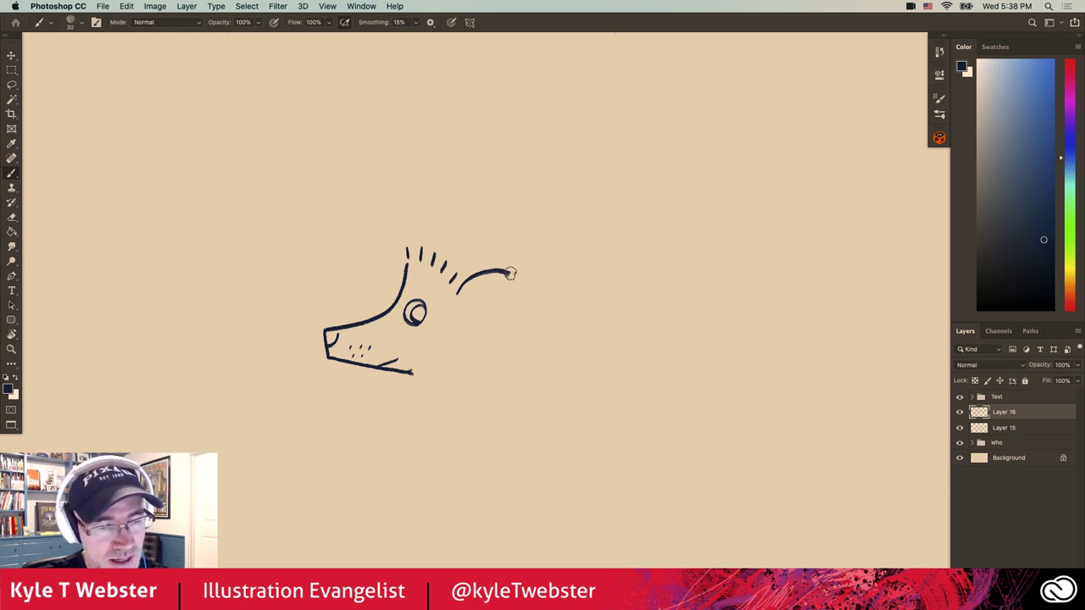
pyautogui.moveTo(510, 274)
pyautogui.mouseDown()
pyautogui.moveTo(508, 301)
pyautogui.moveTo(462, 325)
pyautogui.mouseUp()
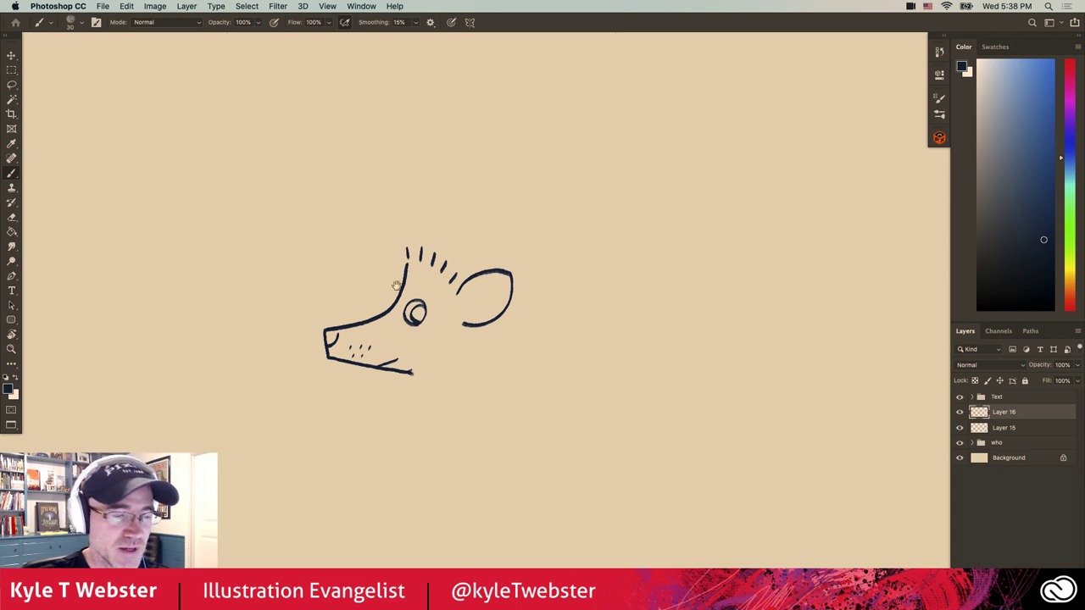
# Zoom out and scroll left so the small hedgehog head sits below the header text
pyautogui.scroll(-3, 405, 315)
pyautogui.scroll(-2, 403, 288)
pyautogui.hscroll(-1, 398, 267)
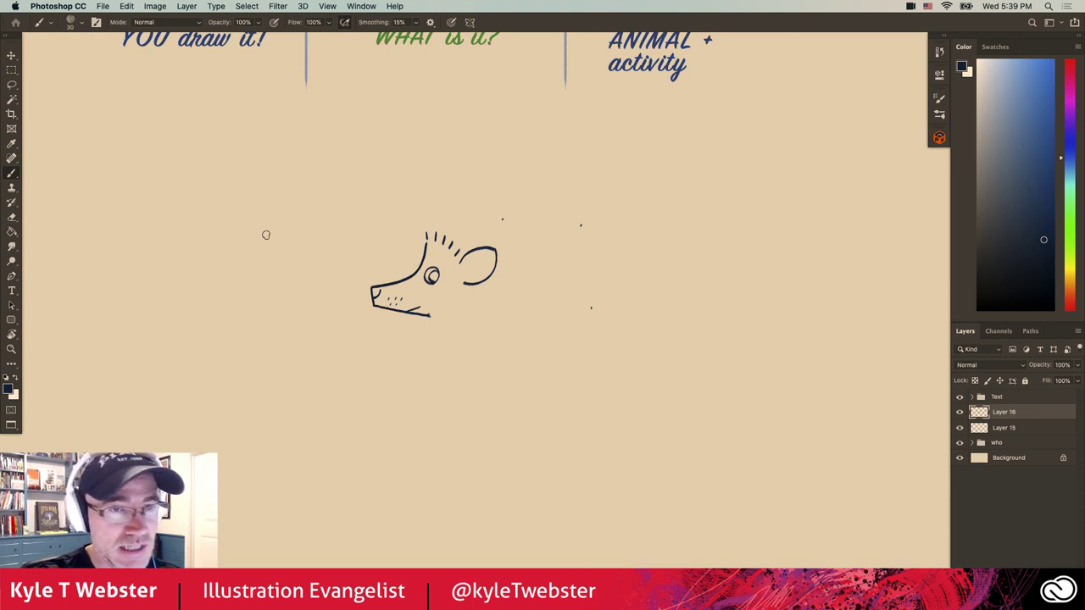
# Ink zigzag spikes from the head along the back, around the rear and underside, and close the ear
pyautogui.moveTo(273, 241)
pyautogui.mouseDown()
pyautogui.moveTo(250, 226)
pyautogui.moveTo(245, 246)
pyautogui.mouseUp()
pyautogui.press('super+z')
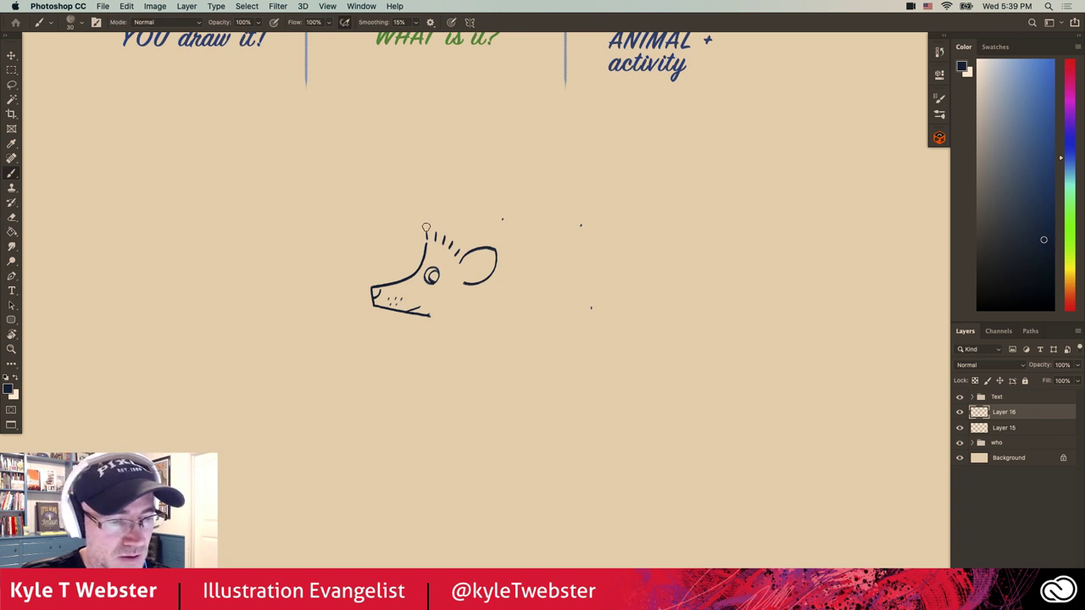
pyautogui.moveTo(425, 218)
pyautogui.mouseDown()
pyautogui.moveTo(450, 221)
pyautogui.moveTo(453, 205)
pyautogui.moveTo(460, 219)
pyautogui.moveTo(463, 206)
pyautogui.moveTo(469, 218)
pyautogui.moveTo(503, 208)
pyautogui.mouseUp()
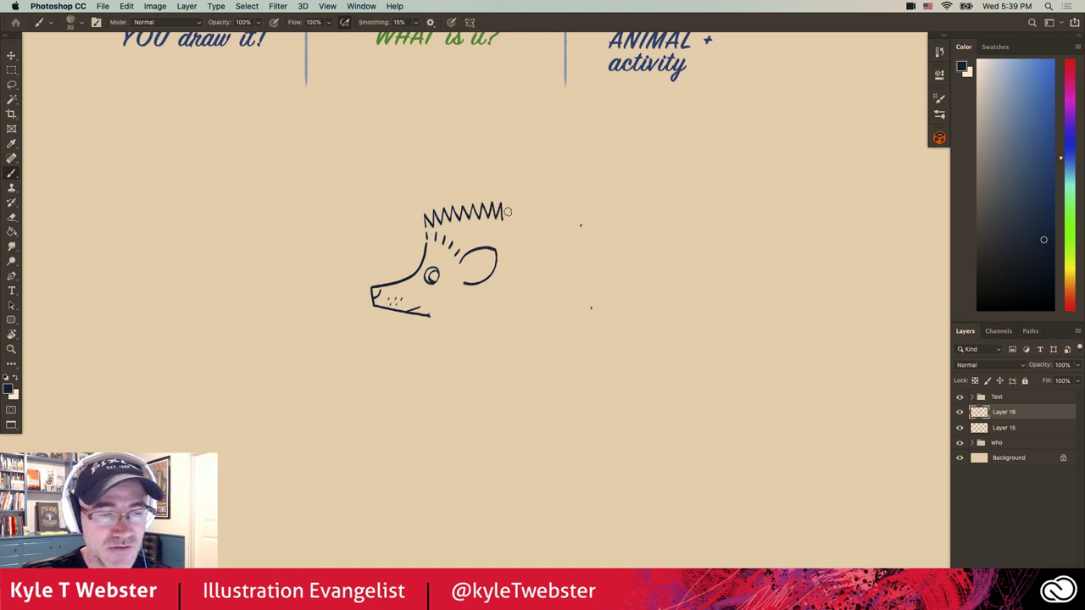
pyautogui.moveTo(502, 220)
pyautogui.mouseDown()
pyautogui.moveTo(530, 201)
pyautogui.moveTo(541, 218)
pyautogui.moveTo(550, 203)
pyautogui.moveTo(550, 220)
pyautogui.moveTo(559, 205)
pyautogui.moveTo(562, 216)
pyautogui.moveTo(577, 206)
pyautogui.moveTo(583, 231)
pyautogui.moveTo(598, 229)
pyautogui.moveTo(594, 255)
pyautogui.moveTo(610, 256)
pyautogui.moveTo(596, 272)
pyautogui.moveTo(612, 277)
pyautogui.moveTo(591, 307)
pyautogui.mouseUp()
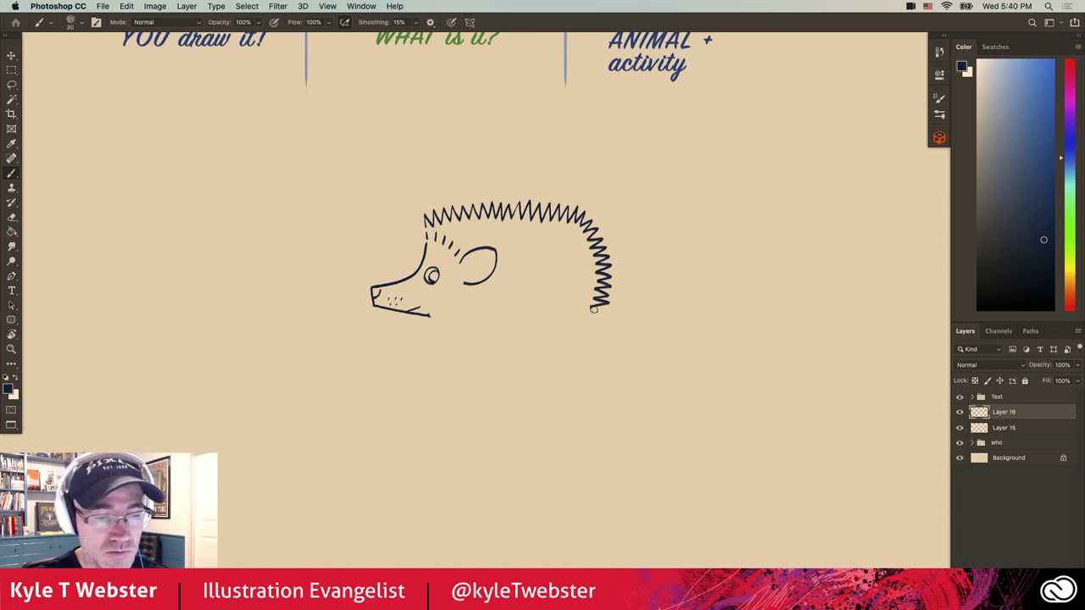
pyautogui.moveTo(591, 307)
pyautogui.mouseDown()
pyautogui.moveTo(600, 318)
pyautogui.moveTo(585, 315)
pyautogui.moveTo(580, 328)
pyautogui.moveTo(555, 320)
pyautogui.mouseUp()
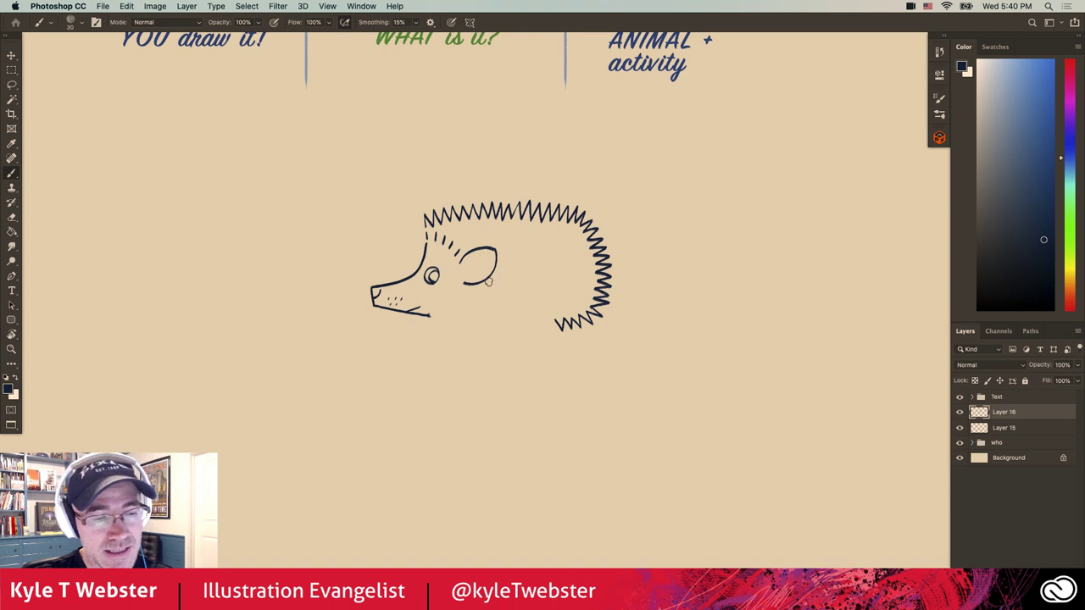
pyautogui.moveTo(488, 280); pyautogui.dragTo(497, 267)
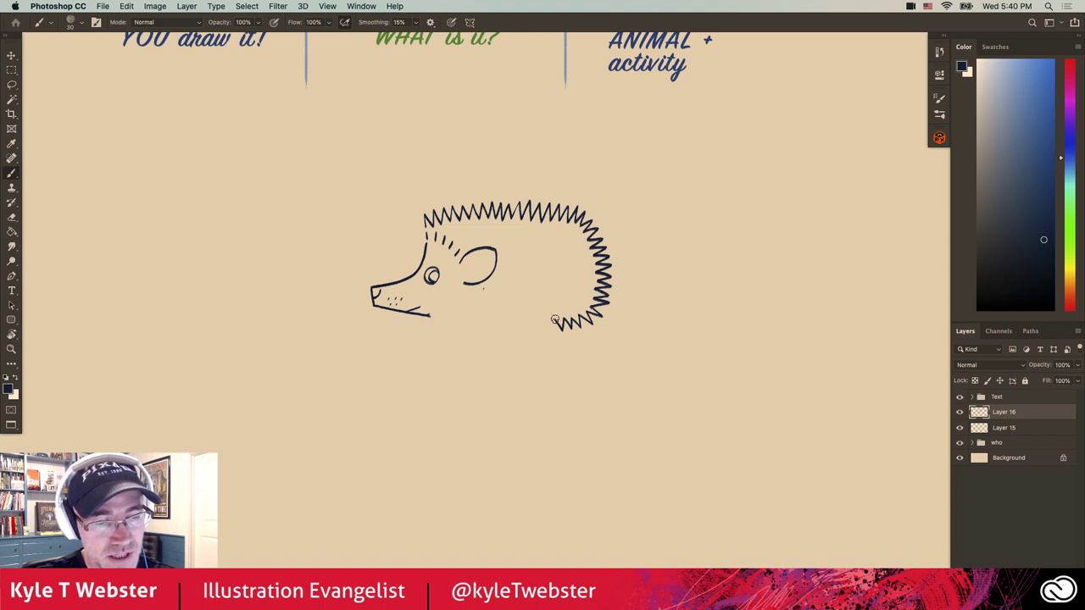
pyautogui.moveTo(555, 321)
pyautogui.mouseDown()
pyautogui.moveTo(529, 314)
pyautogui.moveTo(519, 326)
pyautogui.moveTo(520, 309)
pyautogui.moveTo(506, 318)
pyautogui.moveTo(507, 302)
pyautogui.moveTo(479, 290)
pyautogui.mouseUp()
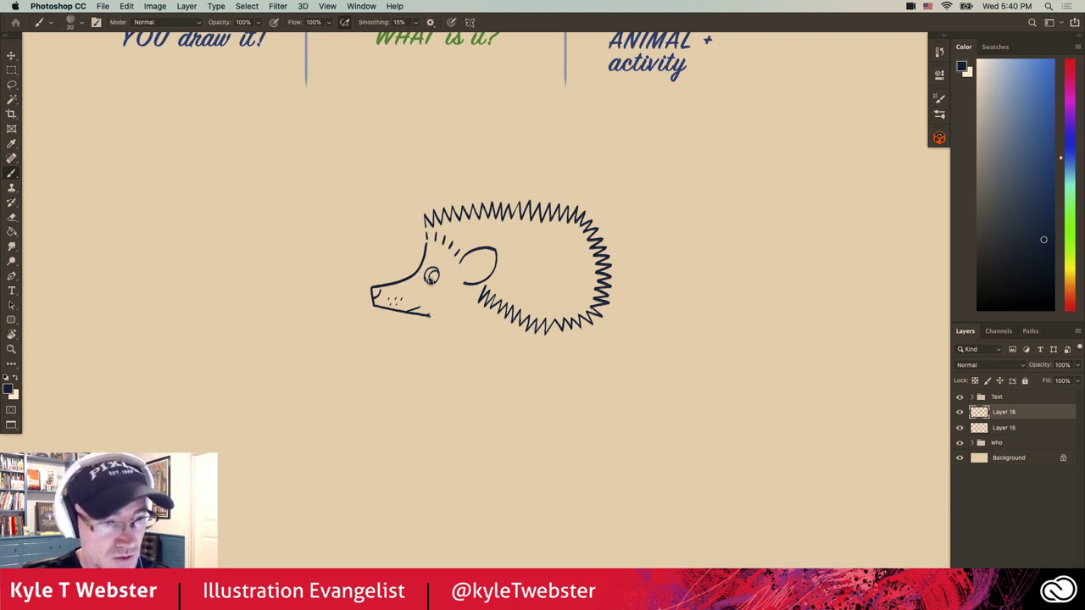
# Hatch short fur dashes under the chin and in a row along the belly toward the rear
pyautogui.moveTo(427, 315); pyautogui.dragTo(430, 329)
pyautogui.moveTo(433, 318); pyautogui.dragTo(441, 329)
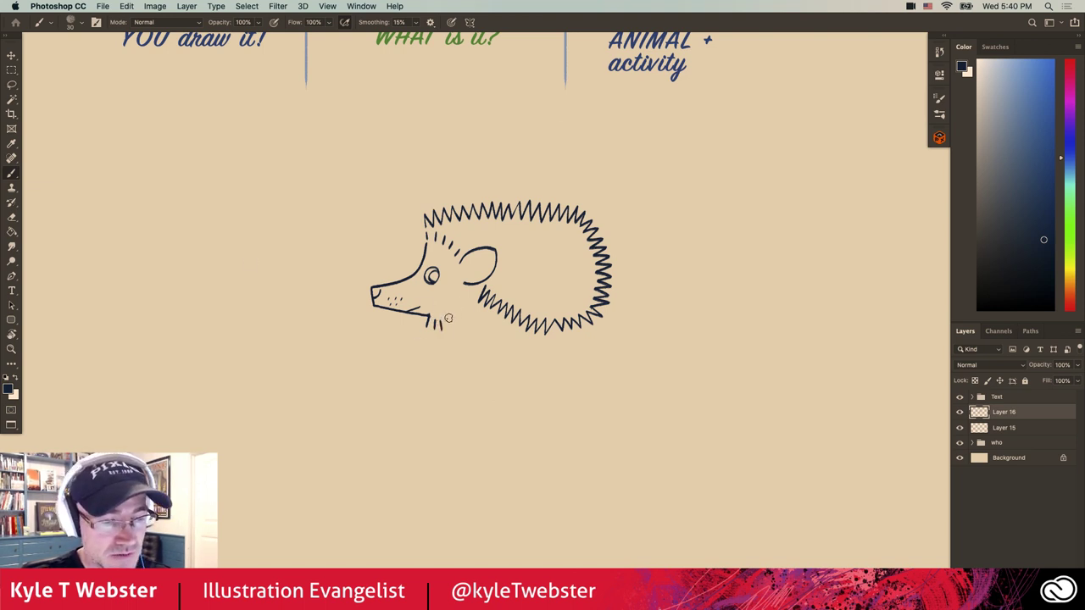
pyautogui.moveTo(452, 313); pyautogui.dragTo(455, 324)
pyautogui.moveTo(457, 312)
pyautogui.mouseDown()
pyautogui.moveTo(471, 320)
pyautogui.moveTo(447, 340)
pyautogui.mouseUp()
pyautogui.moveTo(452, 331); pyautogui.dragTo(496, 341)
pyautogui.moveTo(500, 335); pyautogui.dragTo(510, 340)
pyautogui.moveTo(513, 334); pyautogui.dragTo(517, 336)
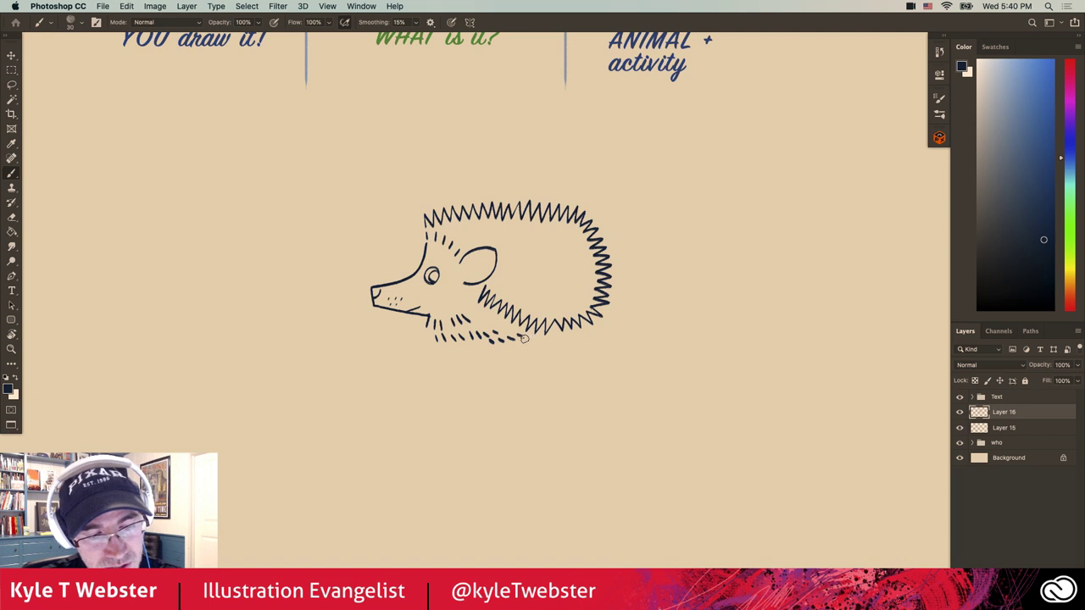
pyautogui.moveTo(520, 338); pyautogui.dragTo(526, 339)
pyautogui.moveTo(529, 338); pyautogui.dragTo(555, 336)
pyautogui.moveTo(557, 327); pyautogui.dragTo(561, 331)
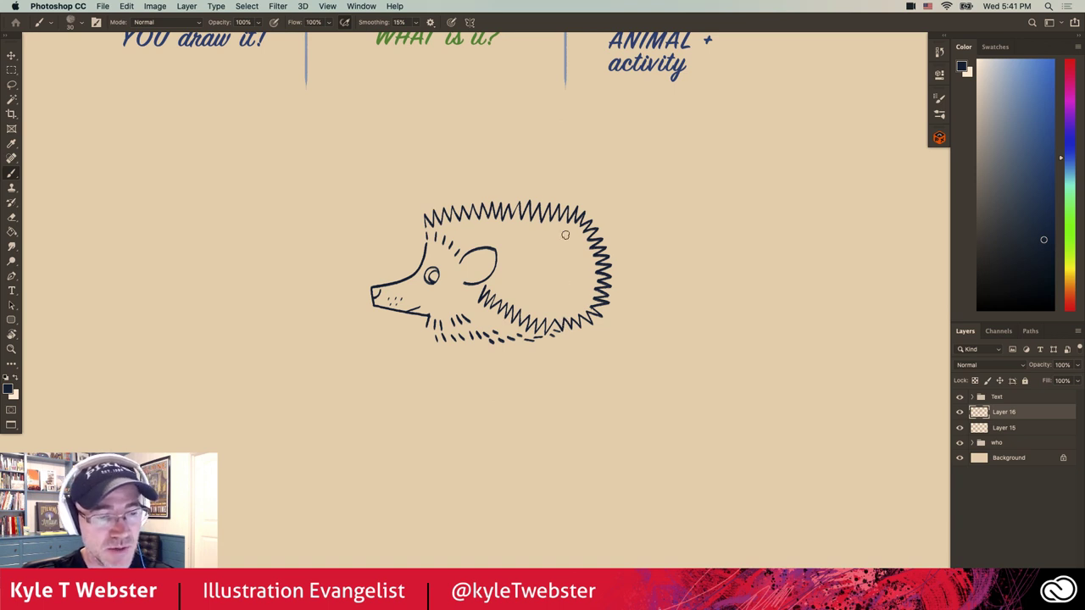
# Add a few more fur strokes on the belly and near the ear on the head
pyautogui.moveTo(489, 317)
pyautogui.mouseDown()
pyautogui.moveTo(497, 322)
pyautogui.moveTo(449, 311)
pyautogui.mouseUp()
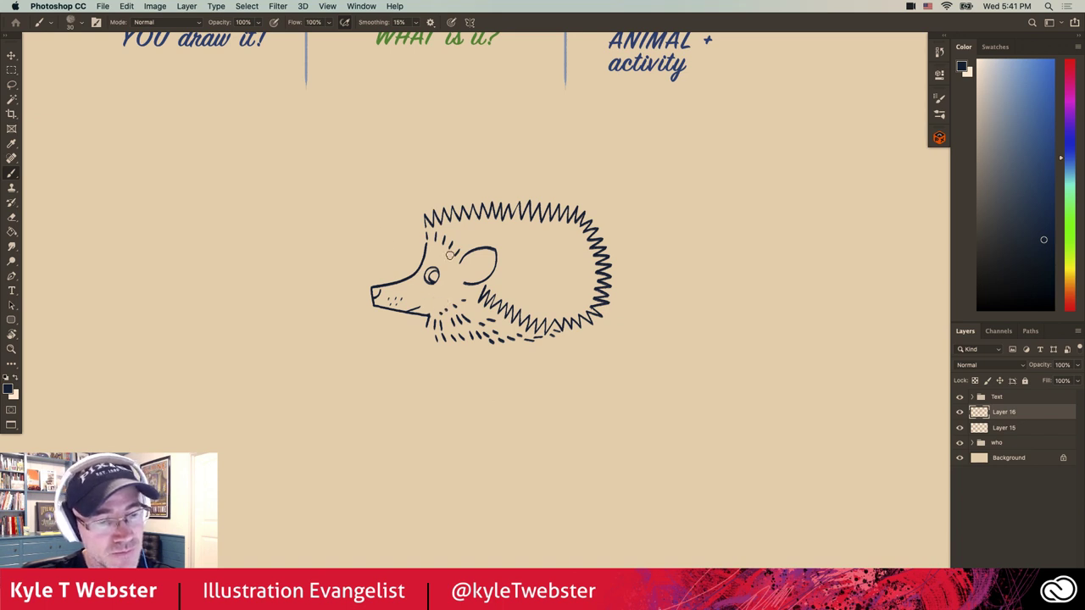
pyautogui.moveTo(452, 247); pyautogui.dragTo(436, 255)
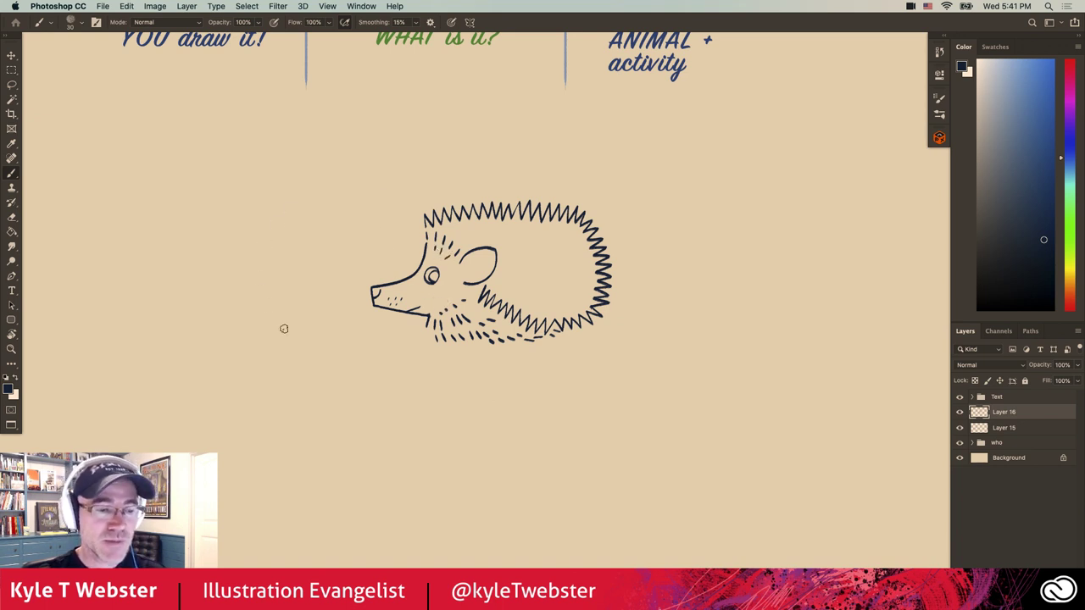
pyautogui.moveTo(468, 310); pyautogui.dragTo(477, 317)
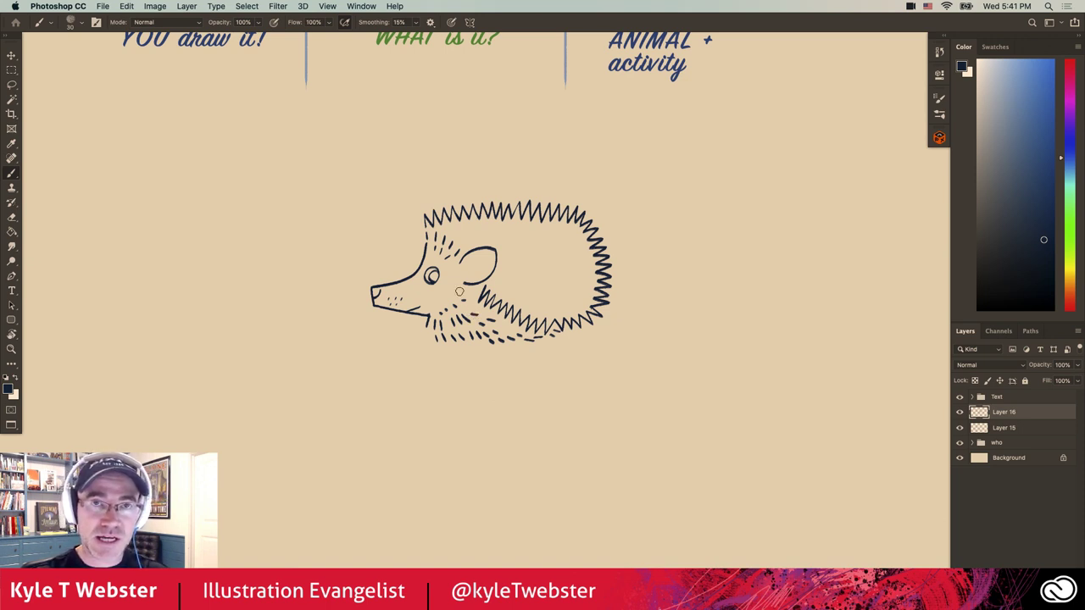
pyautogui.moveTo(459, 291); pyautogui.dragTo(467, 299)
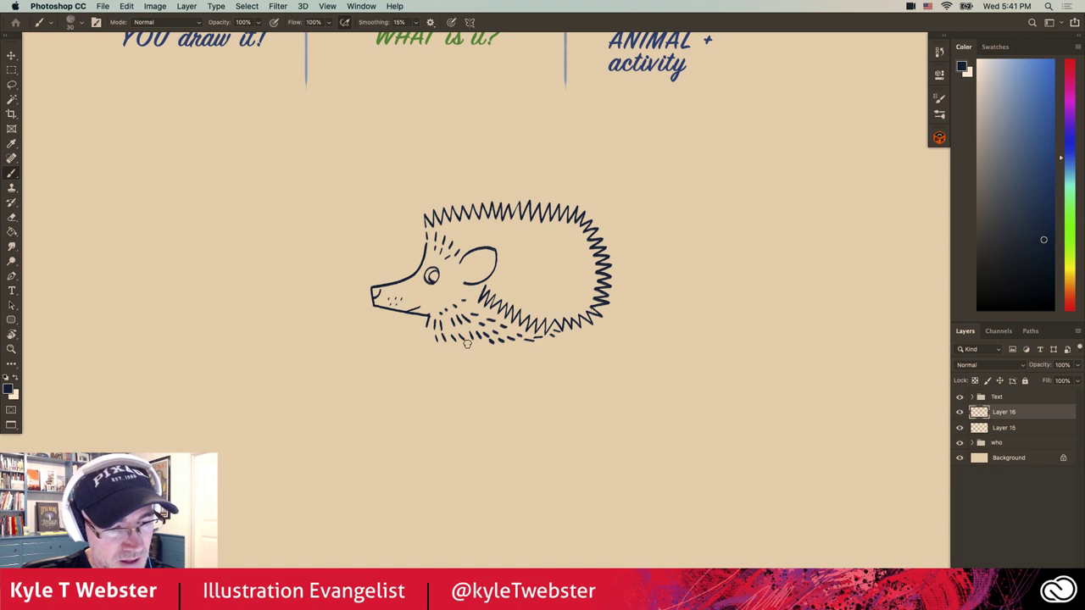
# Draw slanted legs beneath the hedgehog: a front leg with a foot and a back leg under the rear
pyautogui.moveTo(465, 346)
pyautogui.mouseDown()
pyautogui.moveTo(440, 377)
pyautogui.moveTo(457, 346)
pyautogui.moveTo(429, 349)
pyautogui.moveTo(420, 366)
pyautogui.moveTo(444, 343)
pyautogui.mouseUp()
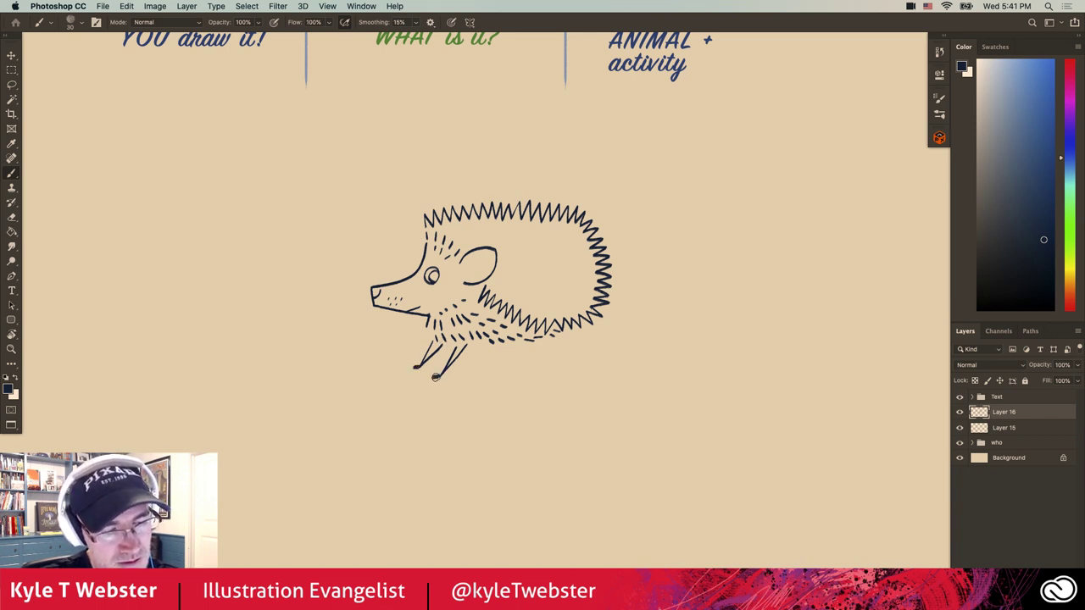
pyautogui.moveTo(435, 375); pyautogui.dragTo(432, 368)
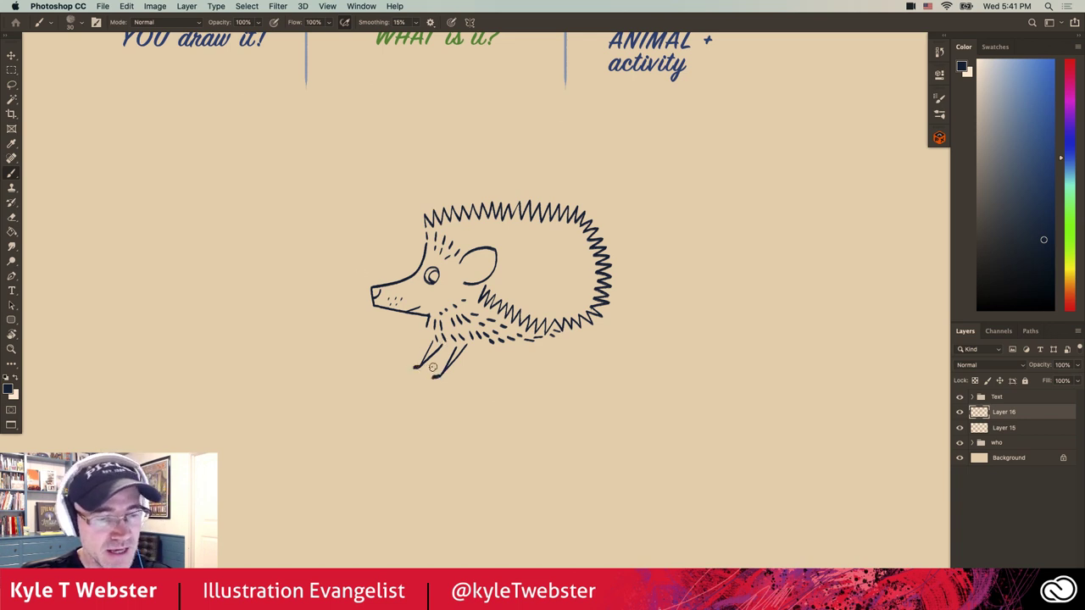
pyautogui.moveTo(569, 338)
pyautogui.mouseDown()
pyautogui.moveTo(548, 368)
pyautogui.moveTo(559, 332)
pyautogui.moveTo(510, 366)
pyautogui.moveTo(541, 368)
pyautogui.mouseUp()
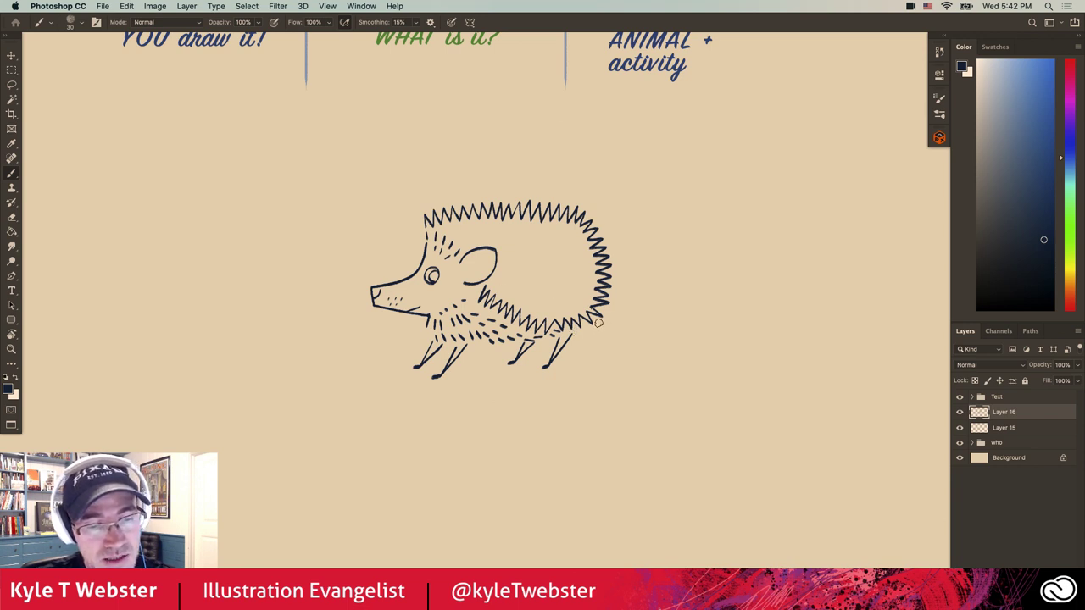
# Add a small pointed tail and a zigzag spine mark, then sketch motion arrows and undo them
pyautogui.moveTo(598, 322)
pyautogui.mouseDown()
pyautogui.moveTo(625, 329)
pyautogui.moveTo(591, 329)
pyautogui.mouseUp()
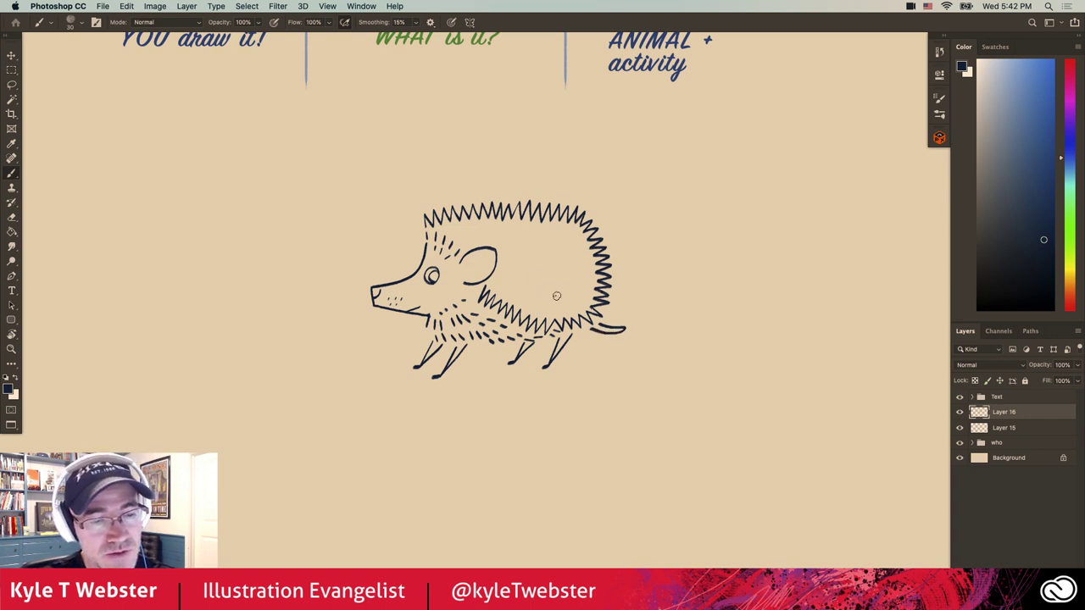
pyautogui.moveTo(555, 300)
pyautogui.mouseDown()
pyautogui.moveTo(581, 289)
pyautogui.moveTo(580, 260)
pyautogui.moveTo(564, 248)
pyautogui.mouseUp()
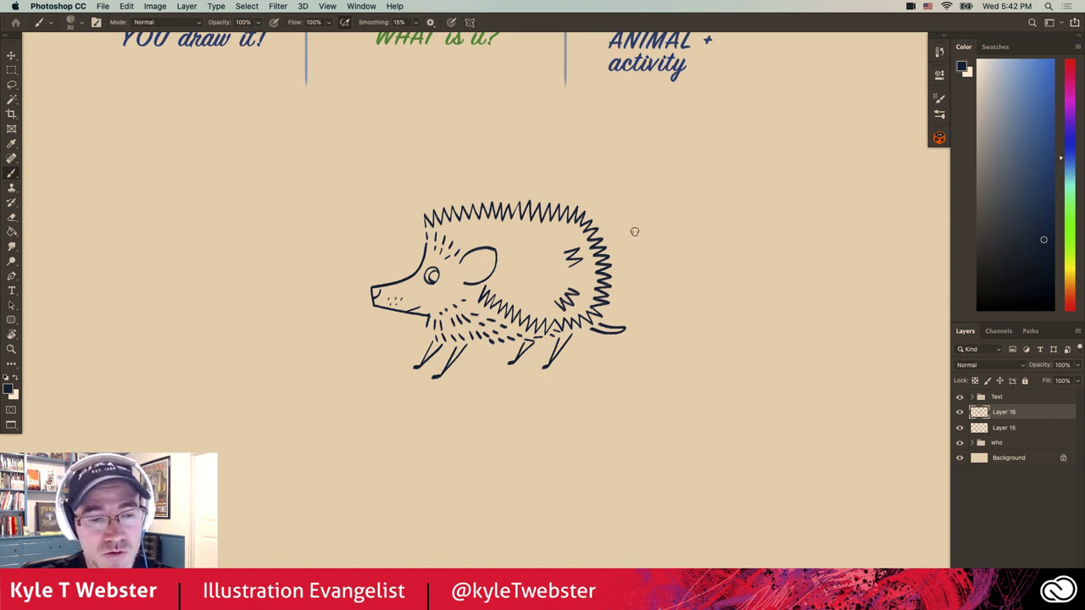
pyautogui.moveTo(617, 236); pyautogui.dragTo(638, 233)
pyautogui.moveTo(623, 277); pyautogui.dragTo(640, 282)
pyautogui.moveTo(578, 197); pyautogui.dragTo(590, 171)
pyautogui.moveTo(584, 179)
pyautogui.mouseDown()
pyautogui.moveTo(593, 178)
pyautogui.moveTo(536, 162)
pyautogui.moveTo(541, 169)
pyautogui.mouseUp()
pyautogui.moveTo(489, 193); pyautogui.dragTo(488, 161)
pyautogui.moveTo(492, 168); pyautogui.dragTo(486, 164)
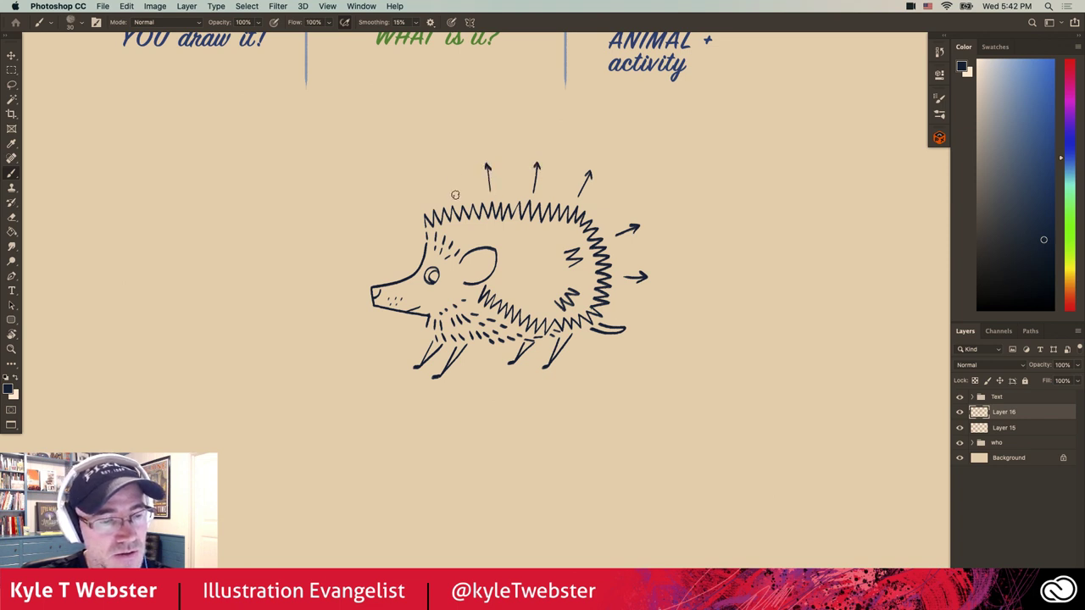
pyautogui.moveTo(455, 198); pyautogui.dragTo(453, 174)
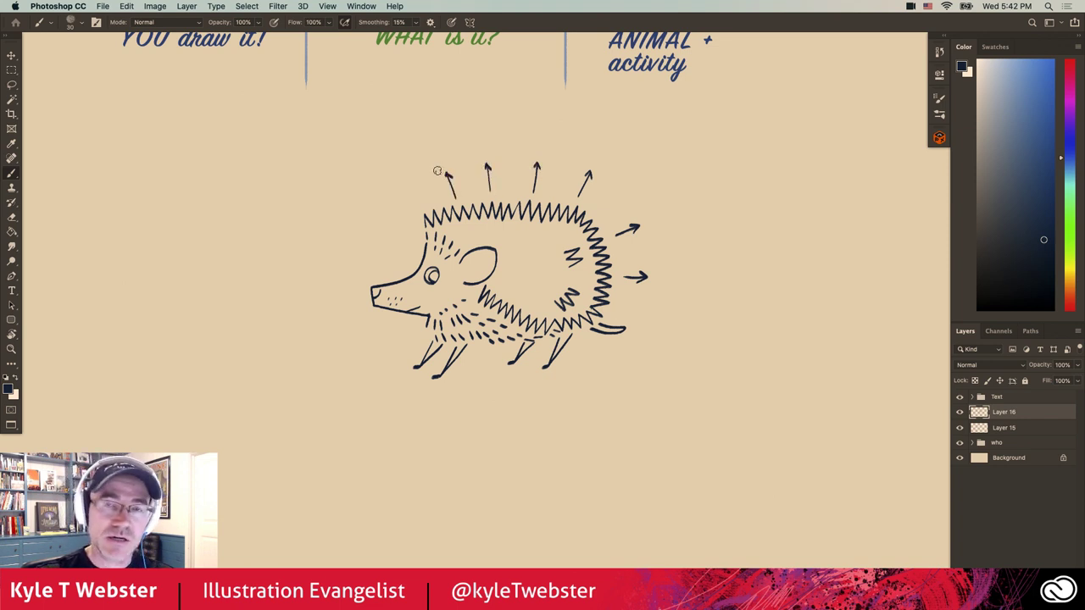
pyautogui.press('super+alt+z')
pyautogui.press('super+alt+z')
pyautogui.press('super+alt+z')
pyautogui.press('super+alt+z')
pyautogui.press('super+alt+z')
pyautogui.press('super+alt+z')
pyautogui.press('super+alt+z')
pyautogui.press('super+alt+z')
pyautogui.press('super+alt+z')
pyautogui.press('super+alt+z')
pyautogui.press('super+alt+z')
pyautogui.press('super+alt+z')
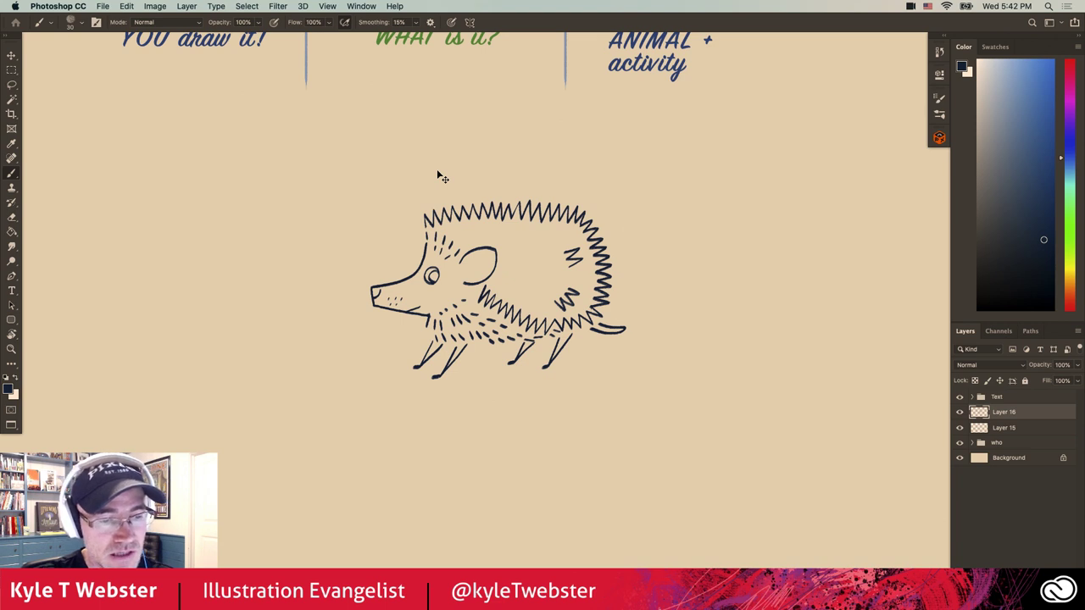
# Scatter three more zigzag quill marks across the hedgehog's back and lower body
pyautogui.moveTo(541, 289)
pyautogui.mouseDown()
pyautogui.moveTo(561, 286)
pyautogui.moveTo(548, 277)
pyautogui.moveTo(585, 275)
pyautogui.moveTo(578, 281)
pyautogui.mouseUp()
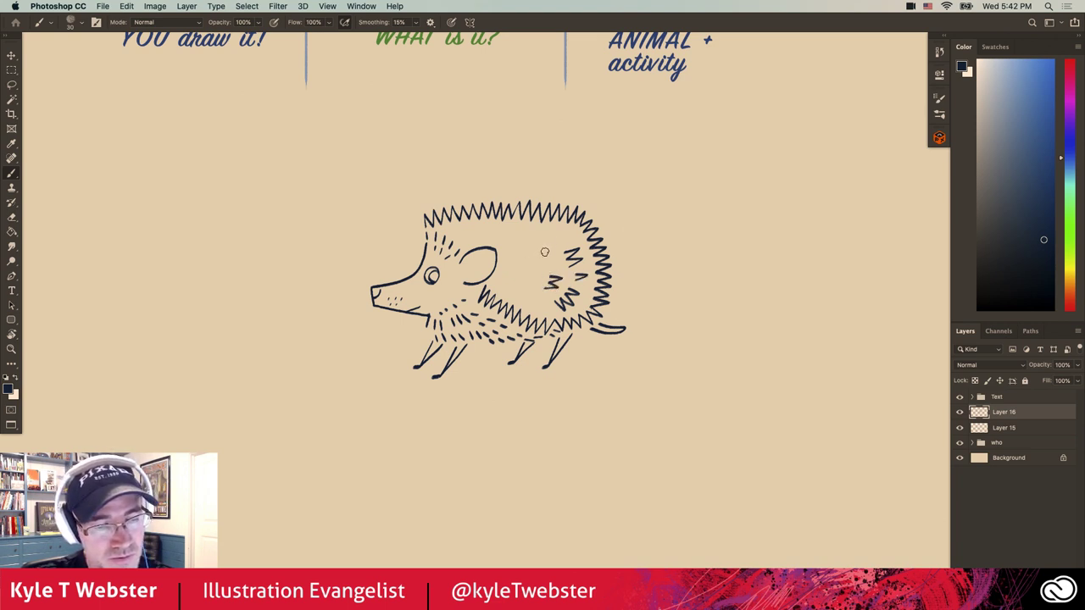
pyautogui.moveTo(547, 248)
pyautogui.mouseDown()
pyautogui.moveTo(515, 239)
pyautogui.moveTo(535, 263)
pyautogui.moveTo(564, 244)
pyautogui.moveTo(525, 225)
pyautogui.moveTo(480, 238)
pyautogui.mouseUp()
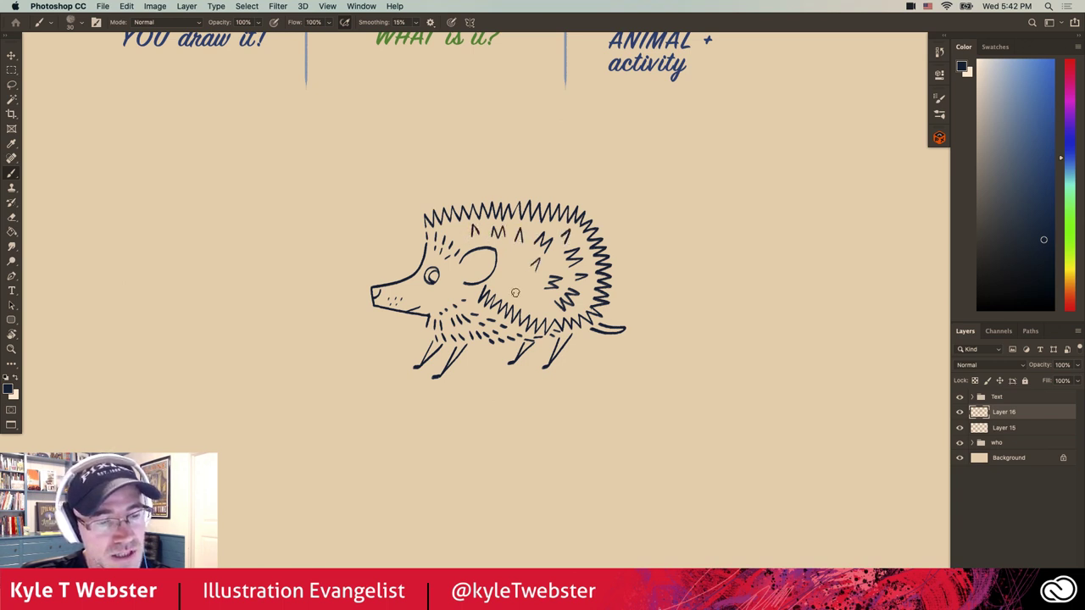
pyautogui.moveTo(513, 298)
pyautogui.mouseDown()
pyautogui.moveTo(526, 290)
pyautogui.moveTo(543, 299)
pyautogui.moveTo(509, 285)
pyautogui.moveTo(554, 261)
pyautogui.mouseUp()
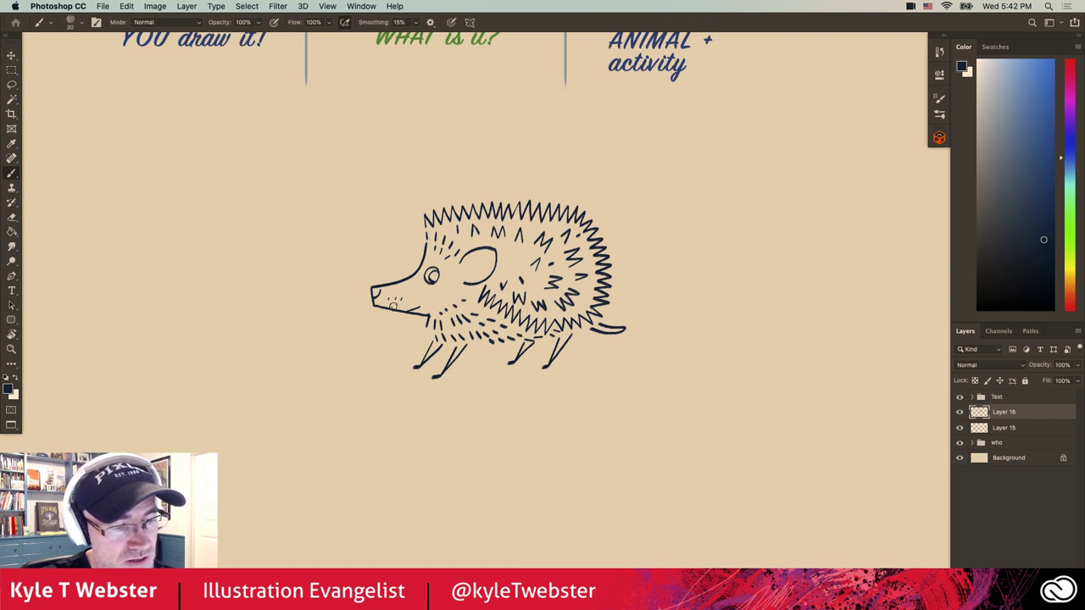
# Brush whiskers under the hedgehog's snout and fill its eye solid dark
pyautogui.moveTo(387, 321); pyautogui.dragTo(390, 304)
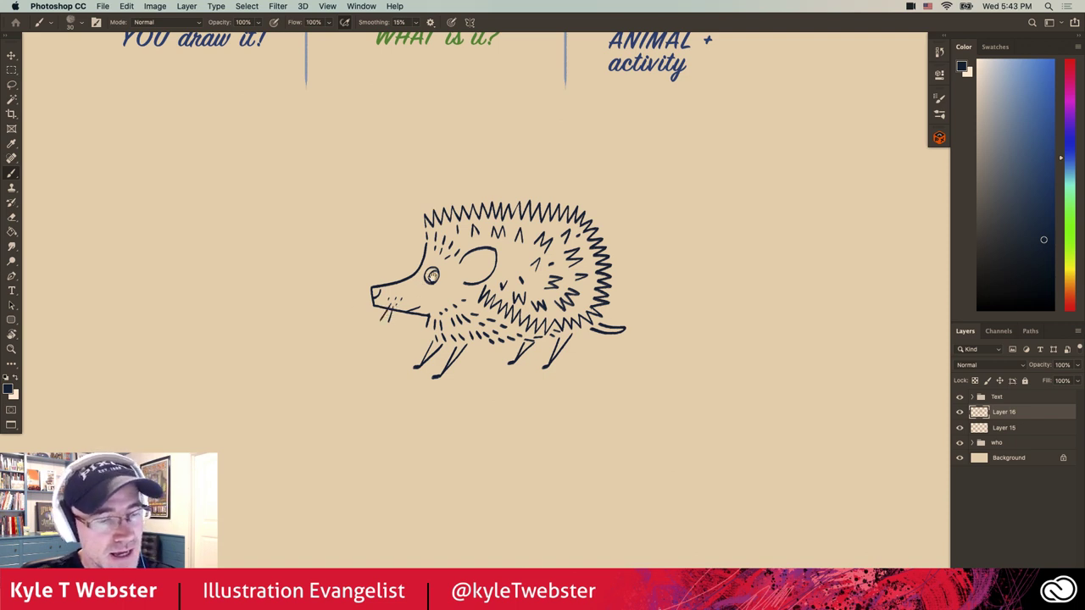
pyautogui.scroll(2, 432, 275)
pyautogui.moveTo(432, 276); pyautogui.dragTo(432, 275)
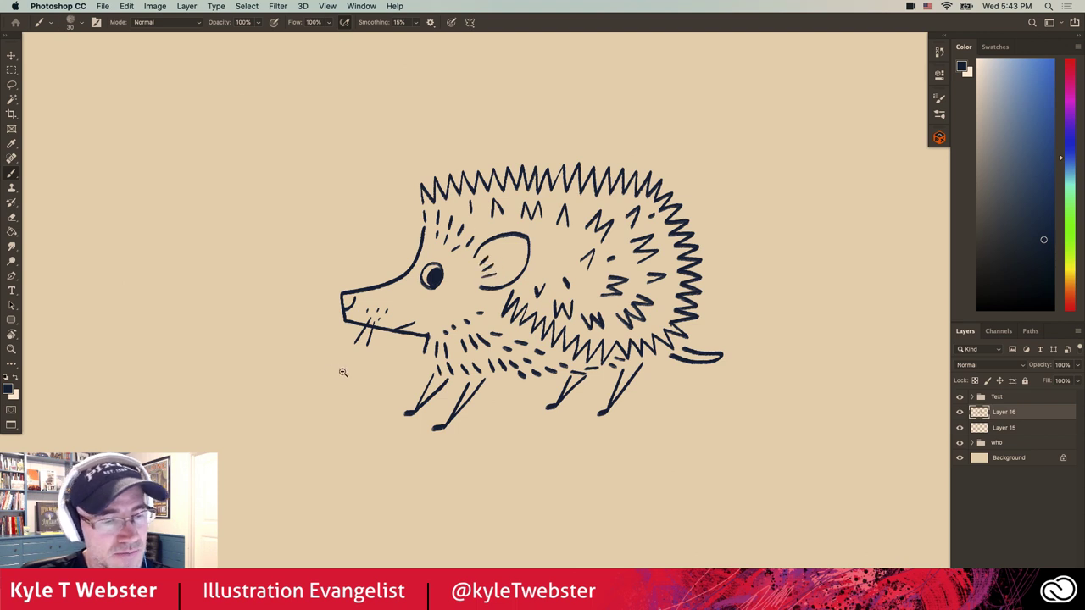
# Zoom out with Cmd+minus and recentre the view on the whole page
pyautogui.press('super+minus')
pyautogui.press('super+minus')
pyautogui.scroll(-1, 299, 357)
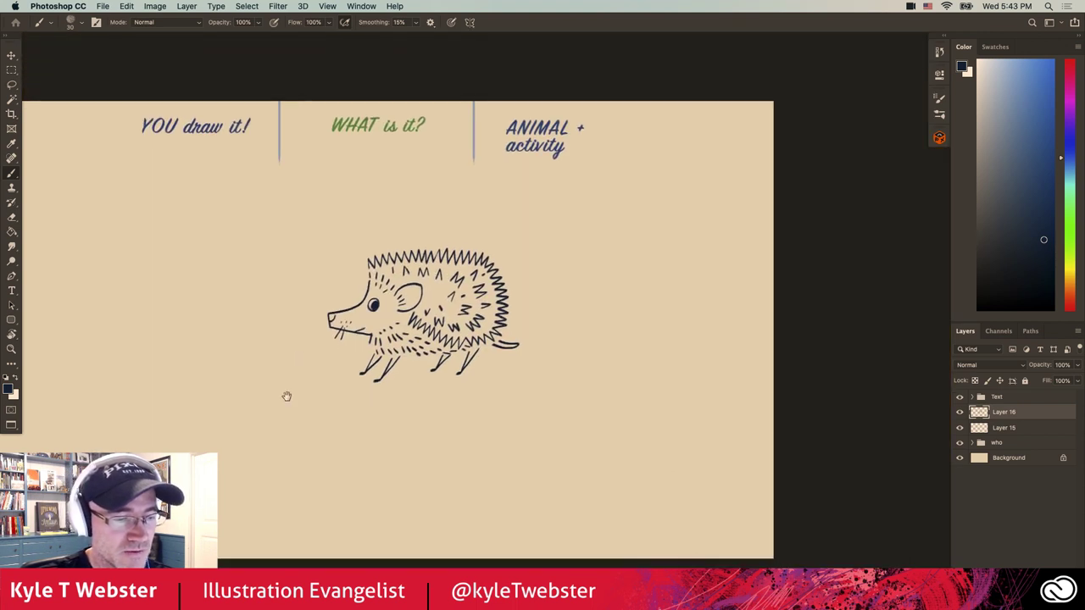
pyautogui.moveTo(350, 370); pyautogui.dragTo(465, 348)
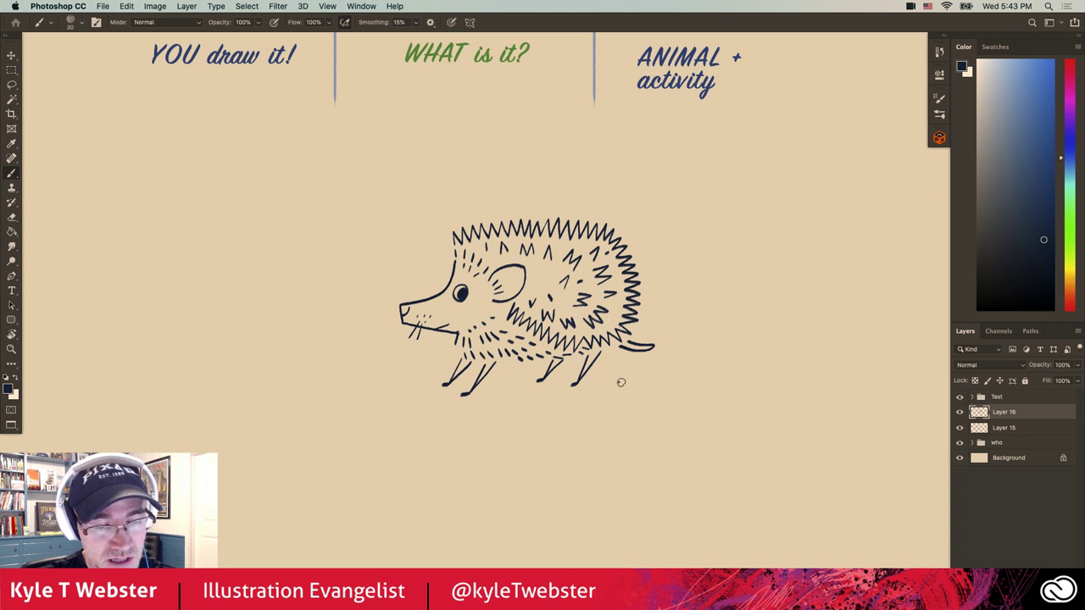
# Brush short horizontal shadow dashes under the hedgehog's feet, including left of the front feet
pyautogui.moveTo(617, 381); pyautogui.dragTo(426, 383)
pyautogui.moveTo(422, 383); pyautogui.dragTo(413, 386)
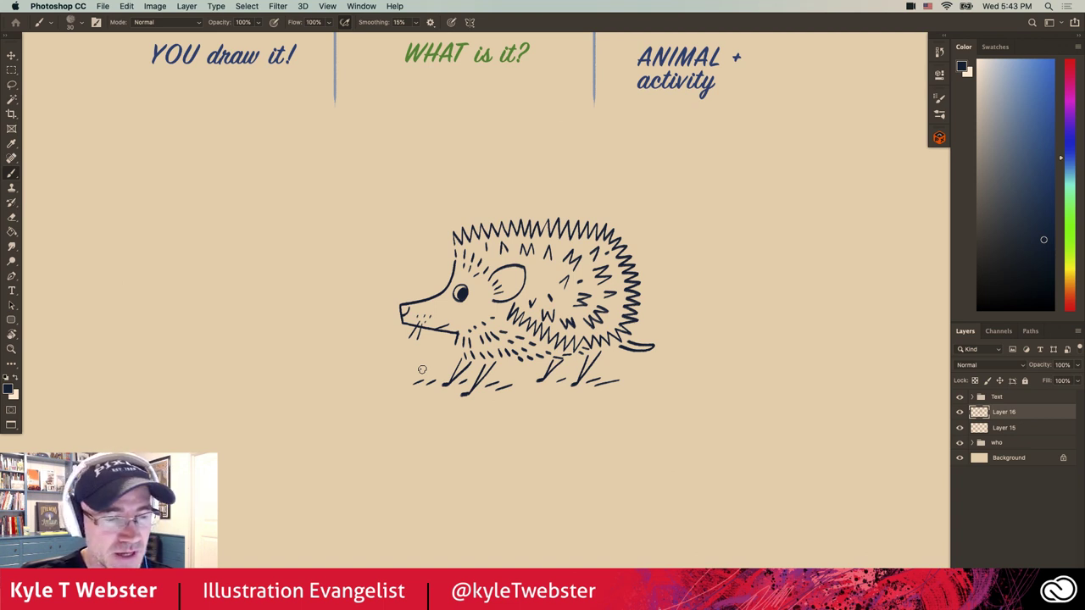
# Slide the hedgehog layer to the right of the canvas with the Move tool, then resume the Brush
pyautogui.scroll(-2, 370, 375)
pyautogui.press('v')
pyautogui.moveTo(437, 313); pyautogui.dragTo(646, 352)
pyautogui.press('b')
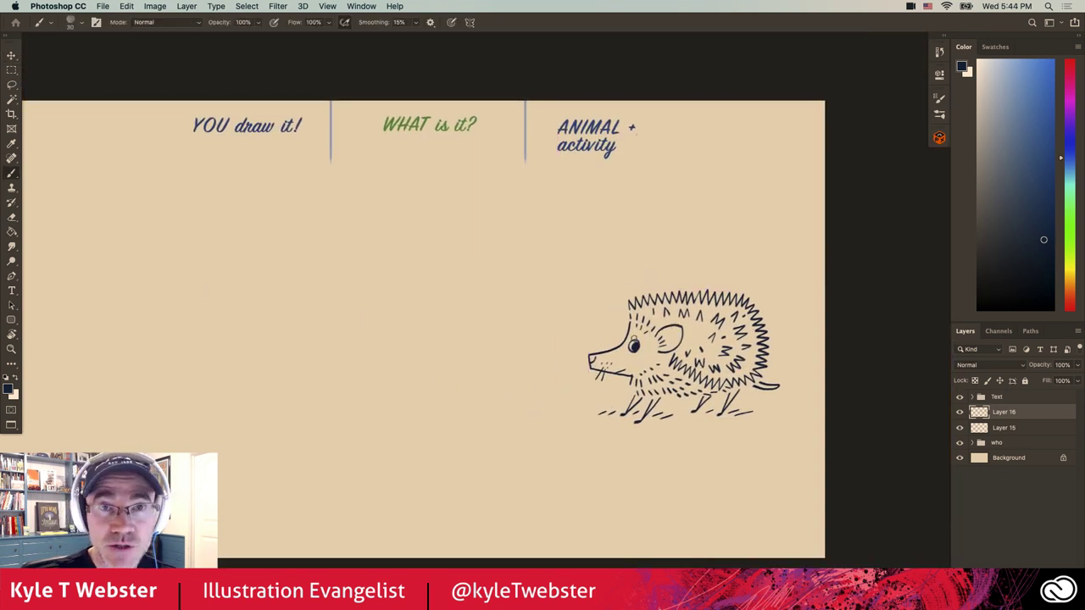
pyautogui.scroll(2, 314, 381)
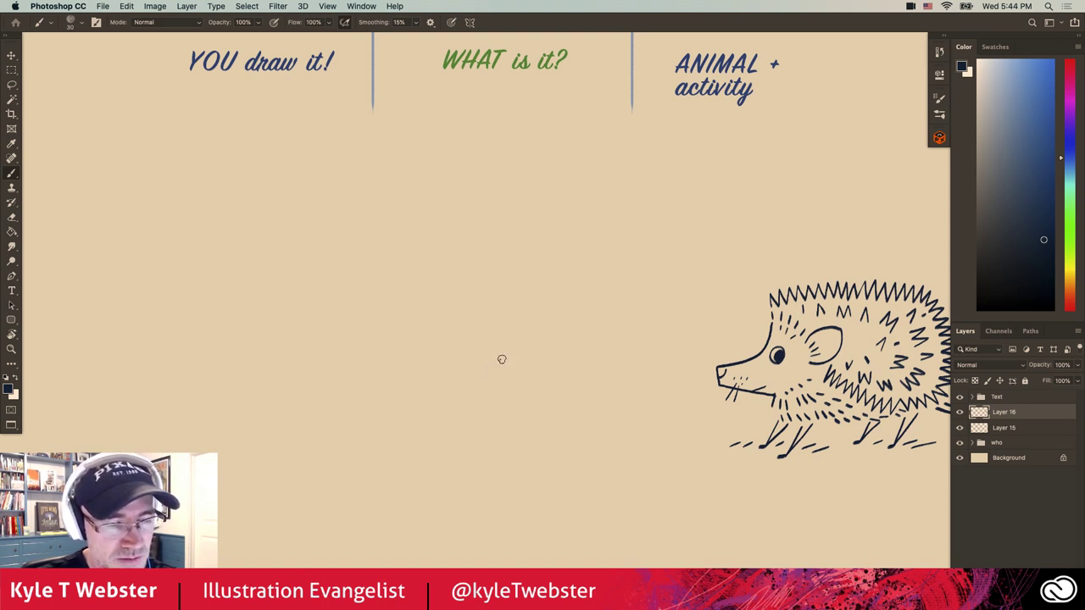
# Draw a horizontal ground line, a stem rising from it, a curving leaf and the first petals
pyautogui.moveTo(502, 360); pyautogui.dragTo(422, 359)
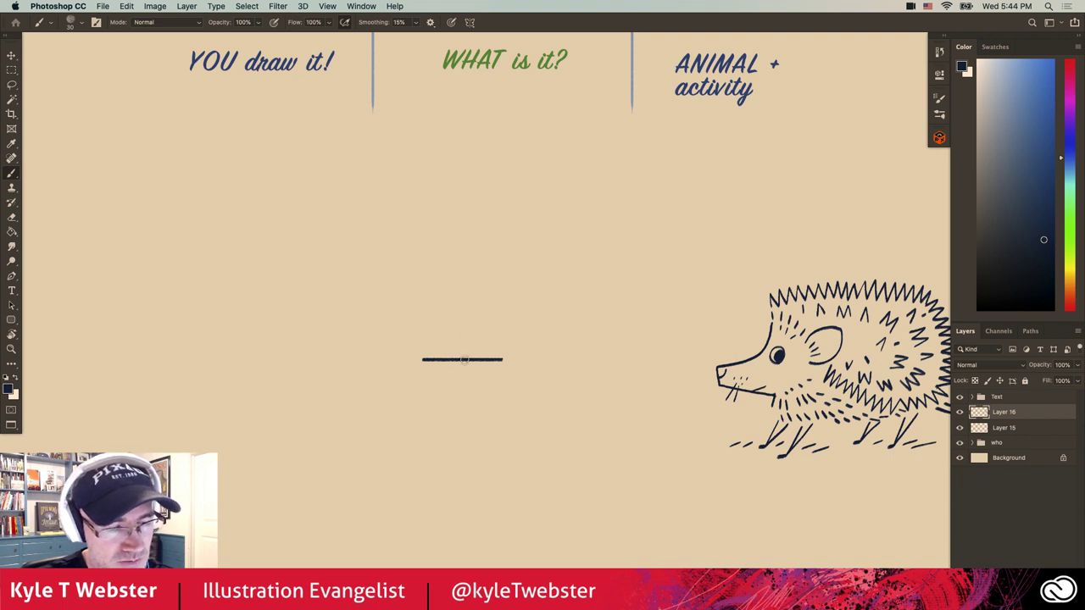
pyautogui.moveTo(463, 359); pyautogui.dragTo(461, 317)
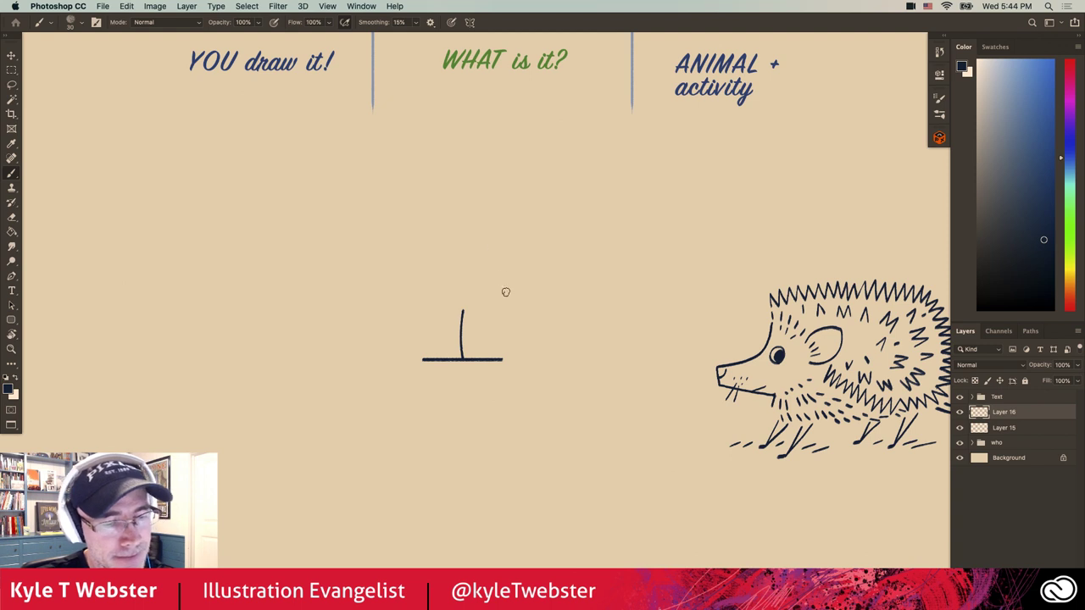
pyautogui.moveTo(463, 339)
pyautogui.mouseDown()
pyautogui.moveTo(480, 319)
pyautogui.moveTo(490, 330)
pyautogui.moveTo(461, 342)
pyautogui.mouseUp()
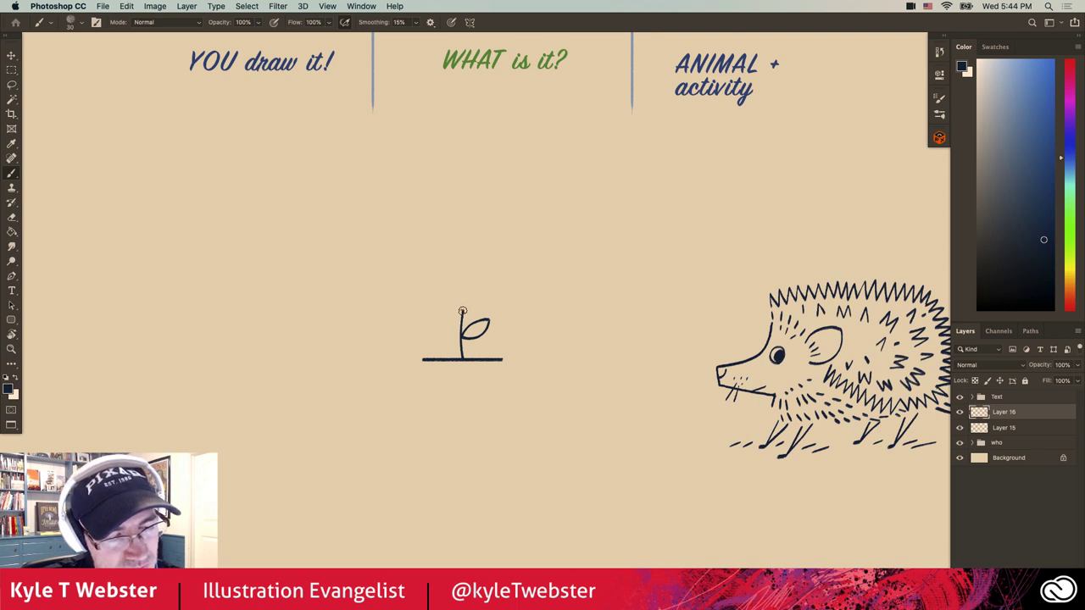
pyautogui.moveTo(462, 311)
pyautogui.mouseDown()
pyautogui.moveTo(494, 302)
pyautogui.moveTo(479, 293)
pyautogui.moveTo(464, 310)
pyautogui.moveTo(484, 288)
pyautogui.moveTo(461, 310)
pyautogui.moveTo(472, 285)
pyautogui.moveTo(465, 280)
pyautogui.moveTo(462, 310)
pyautogui.moveTo(439, 286)
pyautogui.moveTo(462, 311)
pyautogui.moveTo(430, 303)
pyautogui.moveTo(462, 309)
pyautogui.mouseUp()
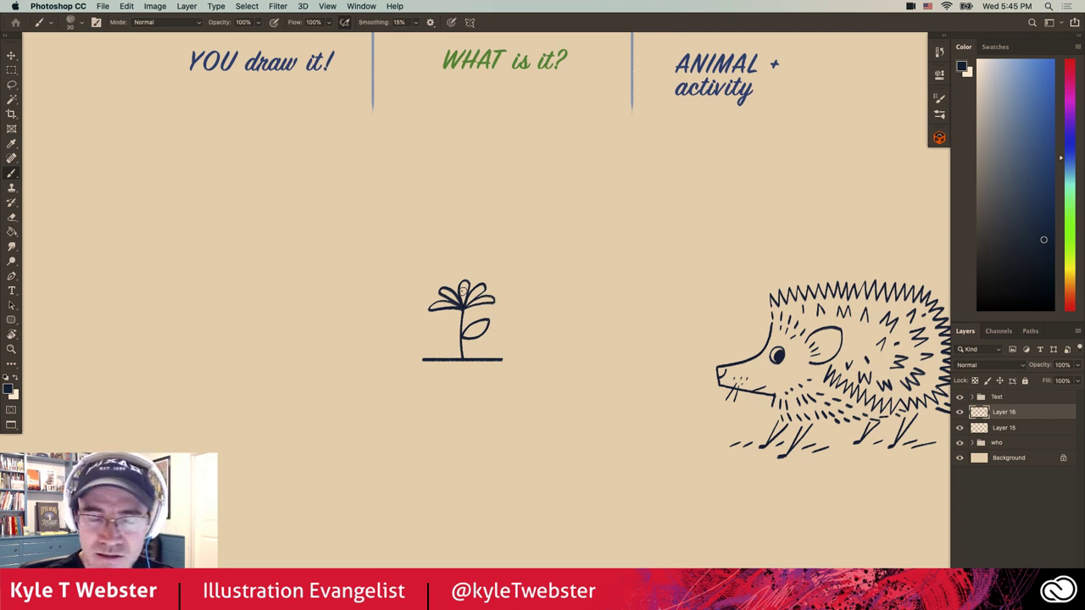
# Lasso the flower, rotate it 180° upside down with Ctrl+T, and deselect
pyautogui.press('l')
pyautogui.moveTo(486, 269)
pyautogui.mouseDown()
pyautogui.moveTo(430, 266)
pyautogui.moveTo(412, 401)
pyautogui.moveTo(541, 324)
pyautogui.moveTo(405, 257)
pyautogui.mouseUp()
pyautogui.hotkey('ctrl', 't')
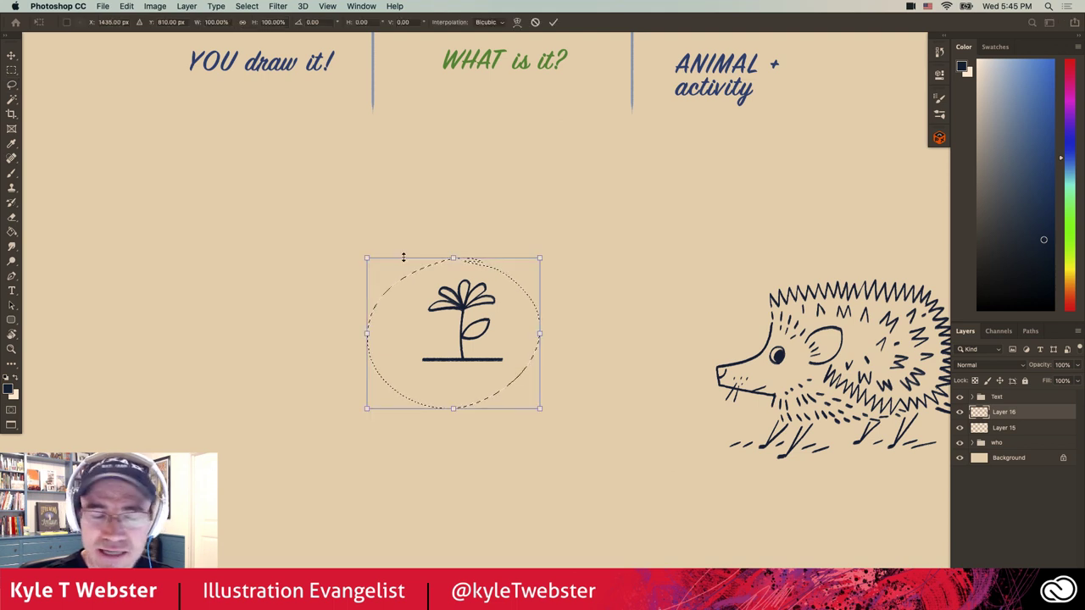
pyautogui.moveTo(339, 250); pyautogui.dragTo(551, 403)
pyautogui.press('Return')
pyautogui.hotkey('ctrl', 'd')
pyautogui.press('b')
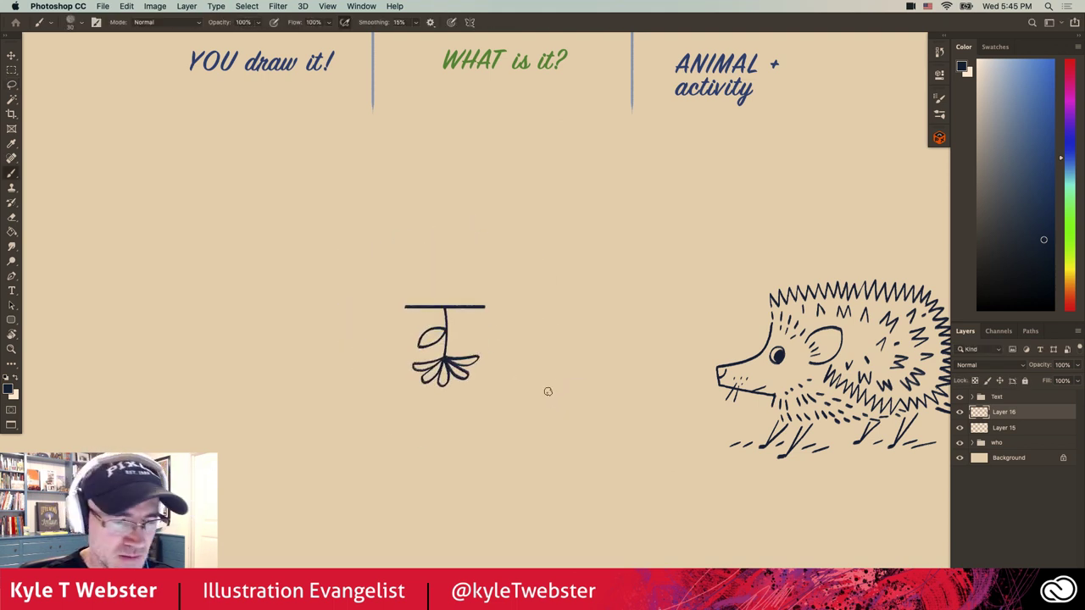
pyautogui.scroll(1, 424, 346)
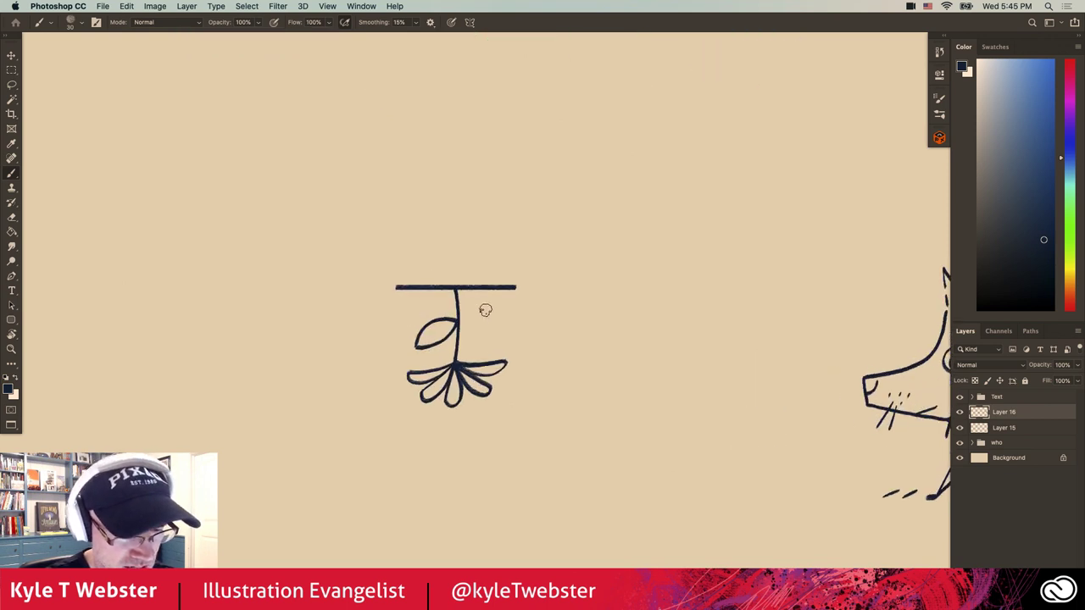
# Draw the captain's eyes, the sides of the face and a wavy beard edge
pyautogui.moveTo(458, 363)
pyautogui.mouseDown()
pyautogui.moveTo(471, 330)
pyautogui.moveTo(456, 287)
pyautogui.mouseUp()
pyautogui.moveTo(472, 326)
pyautogui.mouseDown()
pyautogui.moveTo(509, 328)
pyautogui.moveTo(488, 339)
pyautogui.moveTo(473, 324)
pyautogui.moveTo(431, 328)
pyautogui.moveTo(440, 338)
pyautogui.moveTo(436, 326)
pyautogui.moveTo(488, 320)
pyautogui.mouseUp()
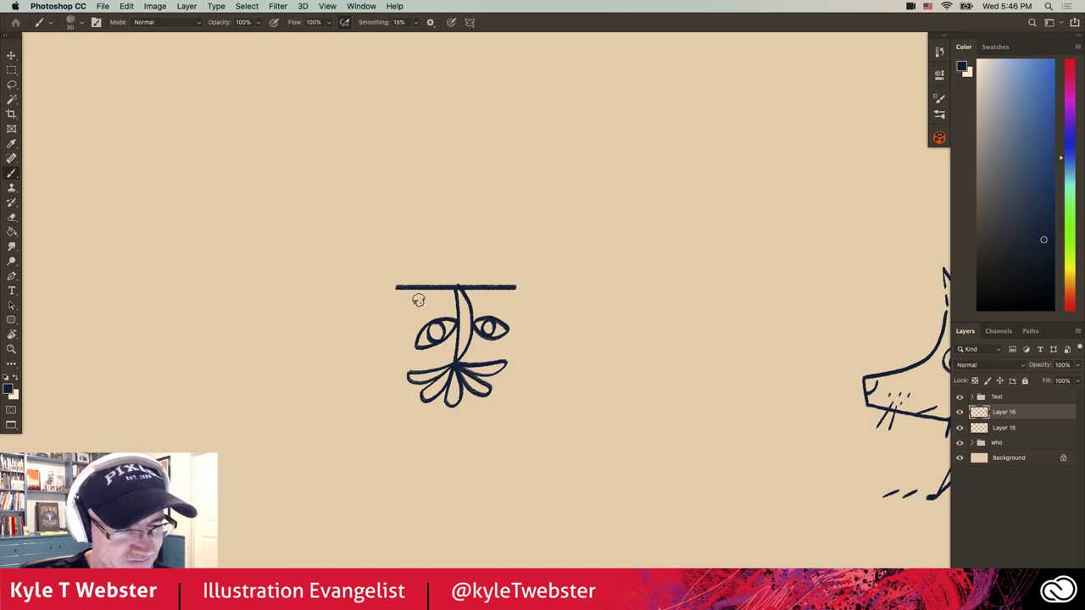
pyautogui.moveTo(514, 289)
pyautogui.mouseDown()
pyautogui.moveTo(494, 309)
pyautogui.moveTo(496, 294)
pyautogui.moveTo(397, 309)
pyautogui.moveTo(397, 288)
pyautogui.moveTo(405, 371)
pyautogui.mouseUp()
pyautogui.moveTo(515, 290); pyautogui.dragTo(507, 362)
pyautogui.moveTo(407, 373)
pyautogui.mouseDown()
pyautogui.moveTo(402, 407)
pyautogui.moveTo(430, 426)
pyautogui.moveTo(466, 429)
pyautogui.moveTo(505, 407)
pyautogui.moveTo(509, 365)
pyautogui.mouseUp()
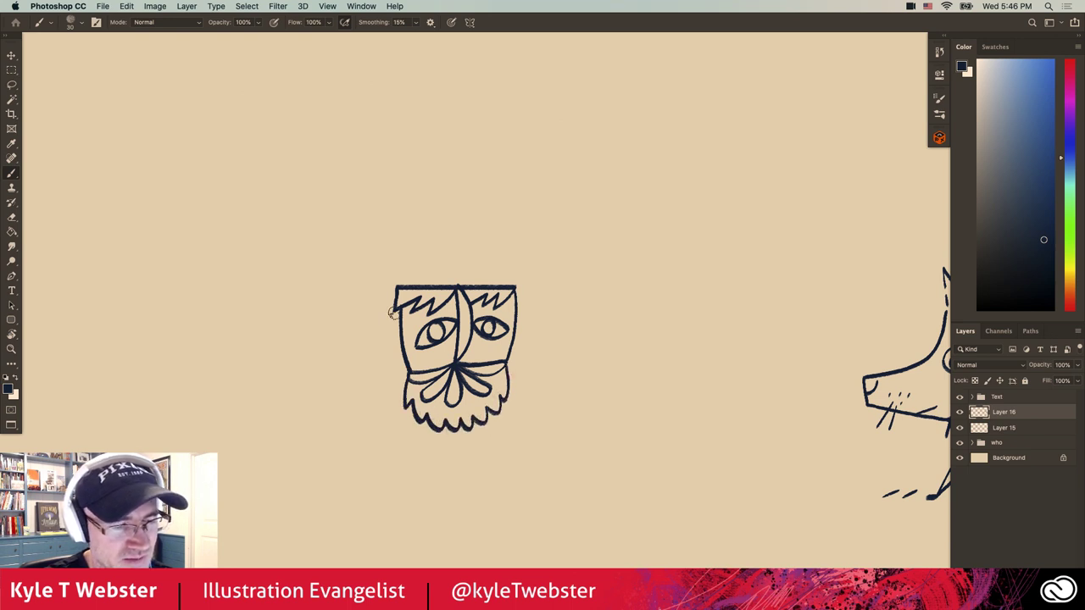
# Add spiky hair down both sides and a curved hat brim with a domed crown
pyautogui.moveTo(395, 307)
pyautogui.mouseDown()
pyautogui.moveTo(374, 358)
pyautogui.moveTo(391, 350)
pyautogui.moveTo(407, 375)
pyautogui.mouseUp()
pyautogui.moveTo(516, 291)
pyautogui.mouseDown()
pyautogui.moveTo(541, 330)
pyautogui.moveTo(522, 345)
pyautogui.moveTo(535, 364)
pyautogui.moveTo(509, 367)
pyautogui.mouseUp()
pyautogui.moveTo(552, 273)
pyautogui.mouseDown()
pyautogui.moveTo(397, 286)
pyautogui.moveTo(364, 276)
pyautogui.mouseUp()
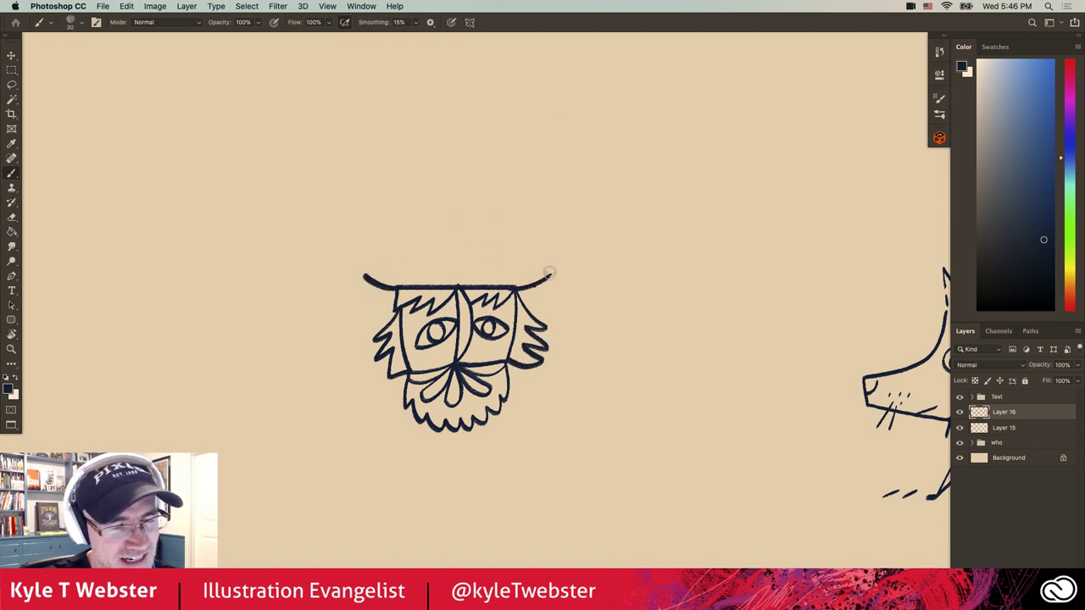
pyautogui.moveTo(548, 273)
pyautogui.mouseDown()
pyautogui.moveTo(477, 223)
pyautogui.moveTo(414, 239)
pyautogui.moveTo(366, 276)
pyautogui.mouseUp()
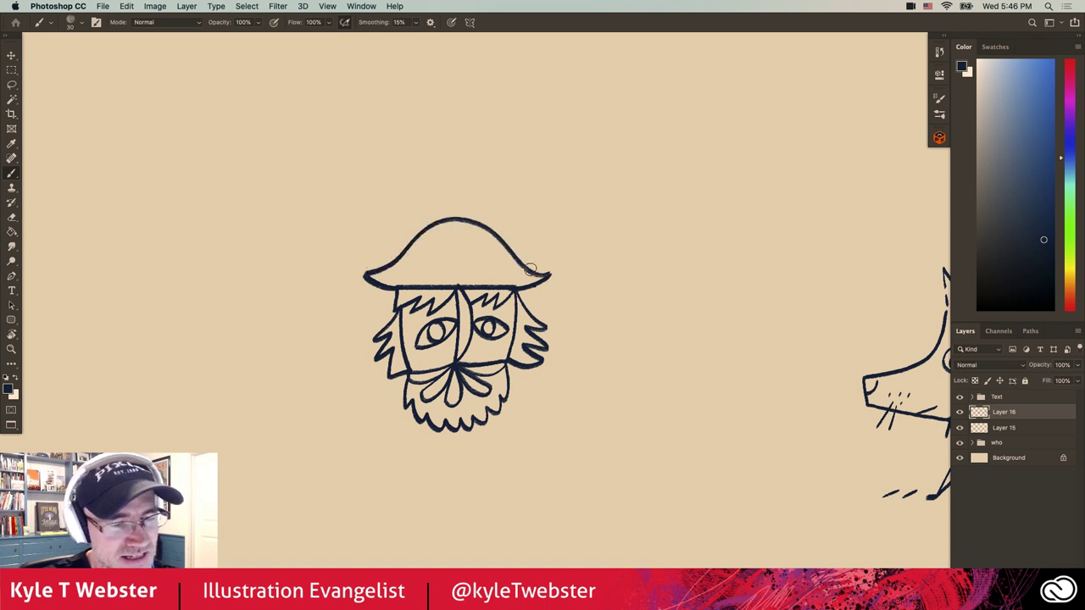
pyautogui.moveTo(529, 270)
pyautogui.mouseDown()
pyautogui.moveTo(486, 202)
pyautogui.moveTo(429, 202)
pyautogui.moveTo(391, 268)
pyautogui.mouseUp()
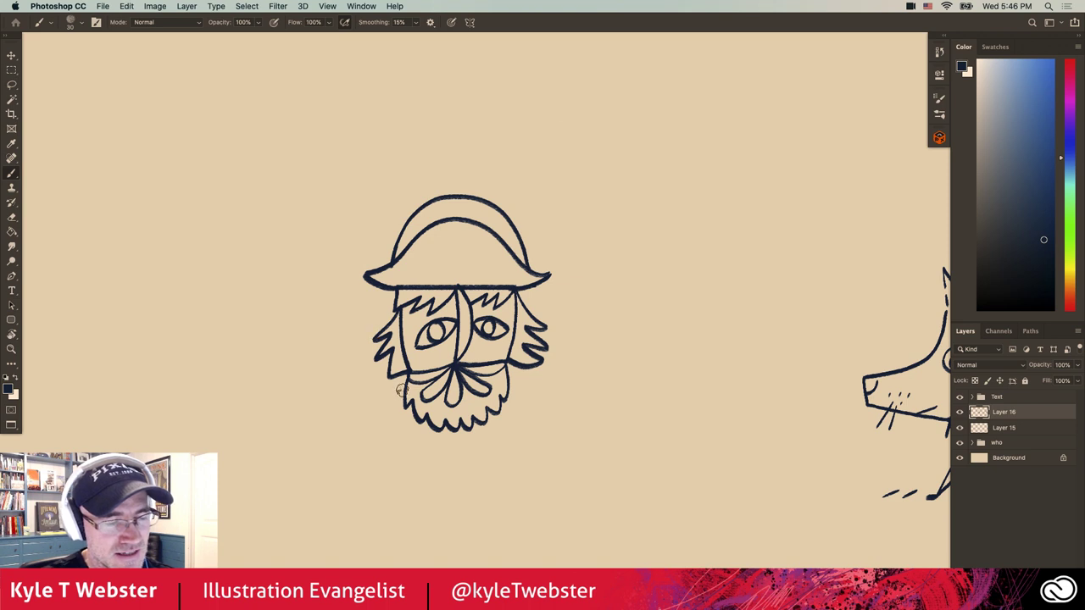
# Draw the shoulders, a chest line with two small button marks, and clothing folds
pyautogui.moveTo(407, 405); pyautogui.dragTo(347, 454)
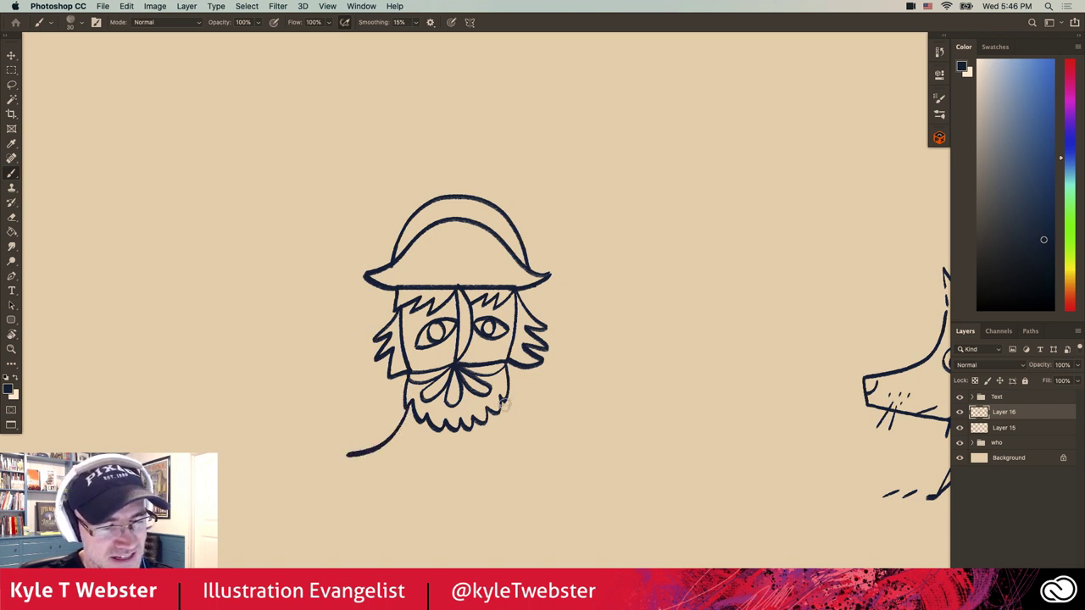
pyautogui.moveTo(504, 412); pyautogui.dragTo(555, 459)
pyautogui.moveTo(440, 434); pyautogui.dragTo(428, 509)
pyautogui.moveTo(435, 453); pyautogui.dragTo(440, 457)
pyautogui.click(441, 475)
pyautogui.moveTo(521, 446); pyautogui.dragTo(486, 462)
pyautogui.moveTo(386, 448); pyautogui.dragTo(395, 456)
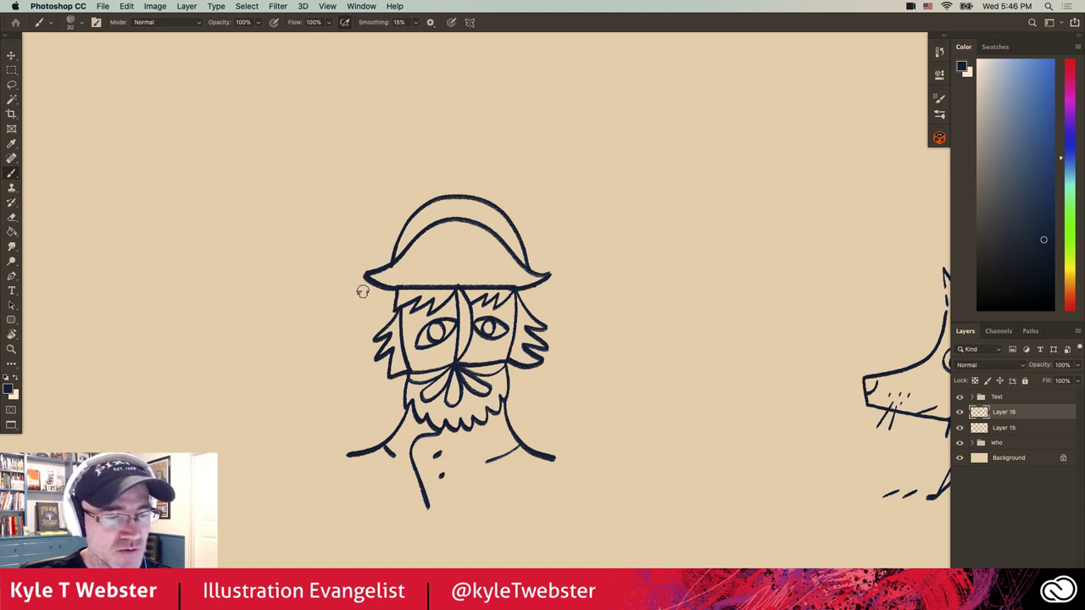
# Lasso the sea captain and drag it right beside the hedgehog, then deselect and resume the Brush
pyautogui.scroll(-2, 359, 348)
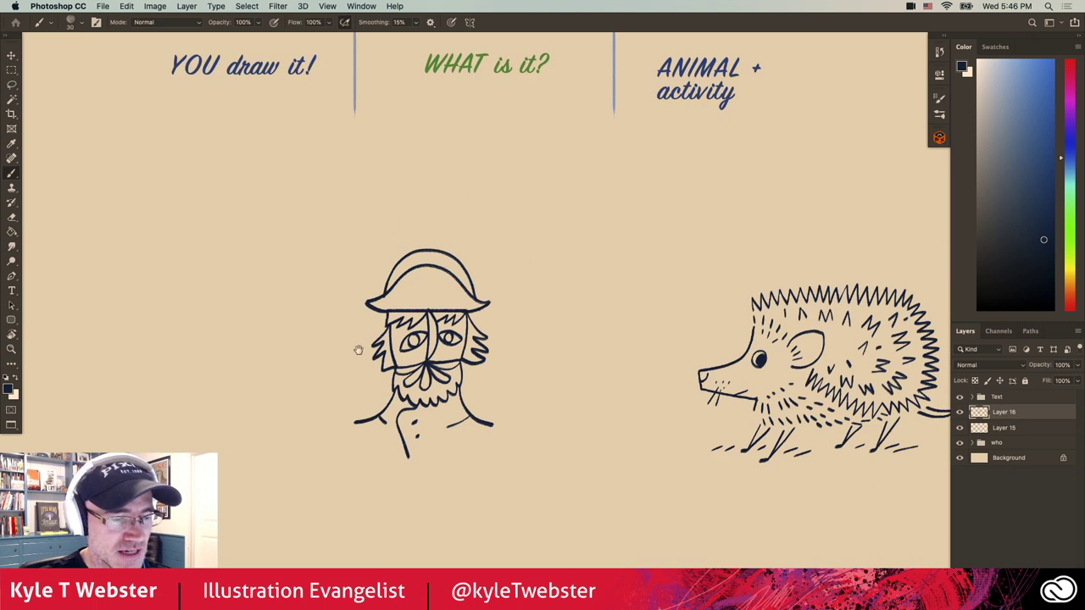
pyautogui.scroll(4, 428, 347)
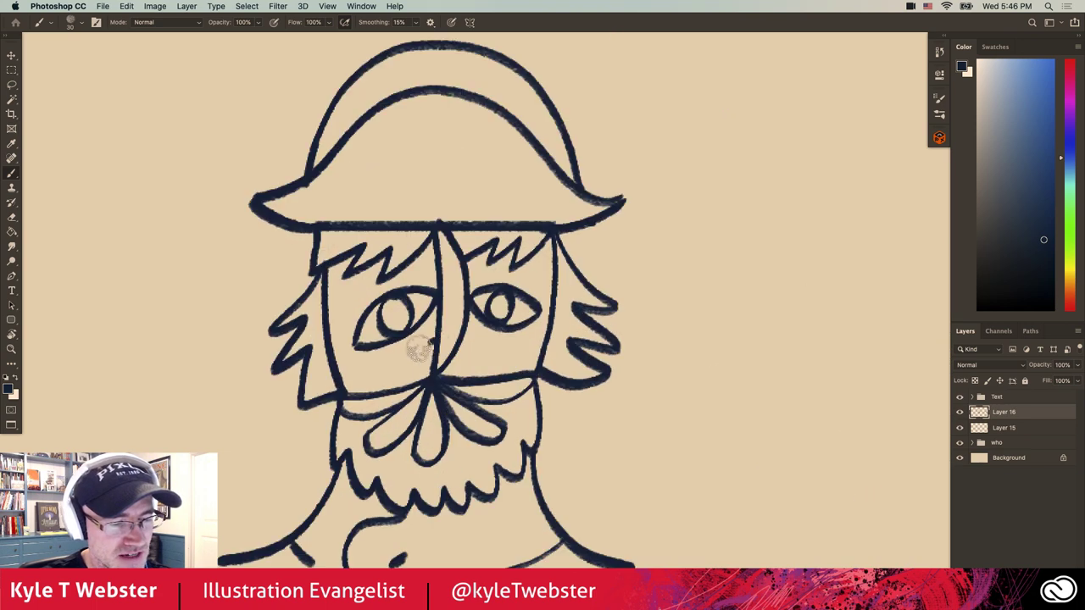
pyautogui.keyDown('alt'); pyautogui.click(386, 367); pyautogui.keyUp('alt')
pyautogui.moveTo(334, 396); pyautogui.dragTo(418, 374)
pyautogui.keyDown('alt'); pyautogui.click(399, 343); pyautogui.keyUp('alt')
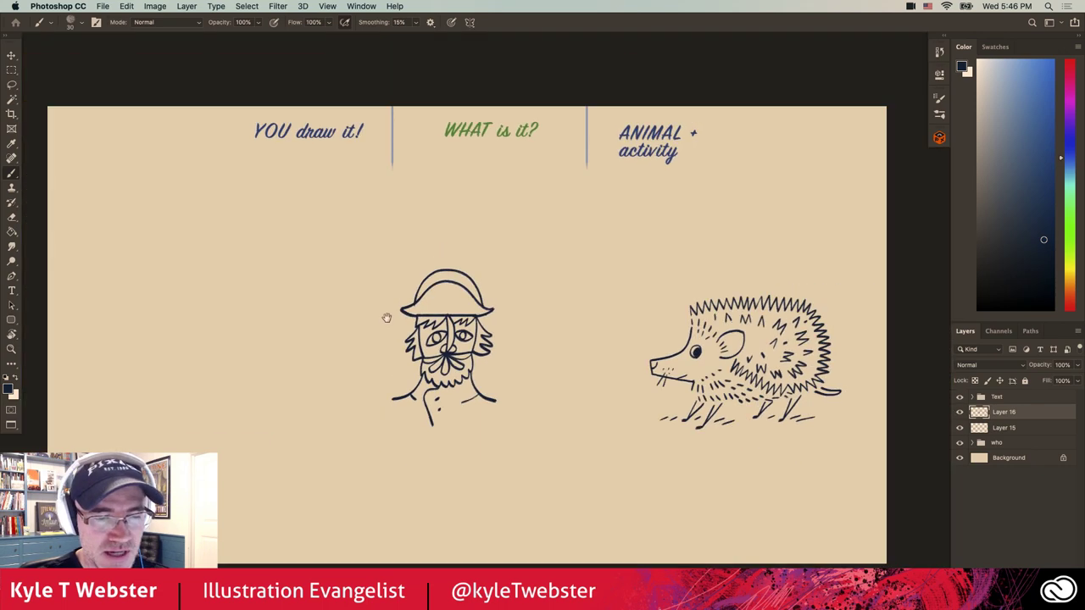
pyautogui.press('l')
pyautogui.moveTo(425, 255)
pyautogui.mouseDown()
pyautogui.moveTo(357, 372)
pyautogui.moveTo(488, 432)
pyautogui.moveTo(441, 254)
pyautogui.mouseUp()
pyautogui.press('v')
pyautogui.moveTo(435, 295); pyautogui.dragTo(555, 316)
pyautogui.hotkey('ctrl', 'd')
pyautogui.press('b')
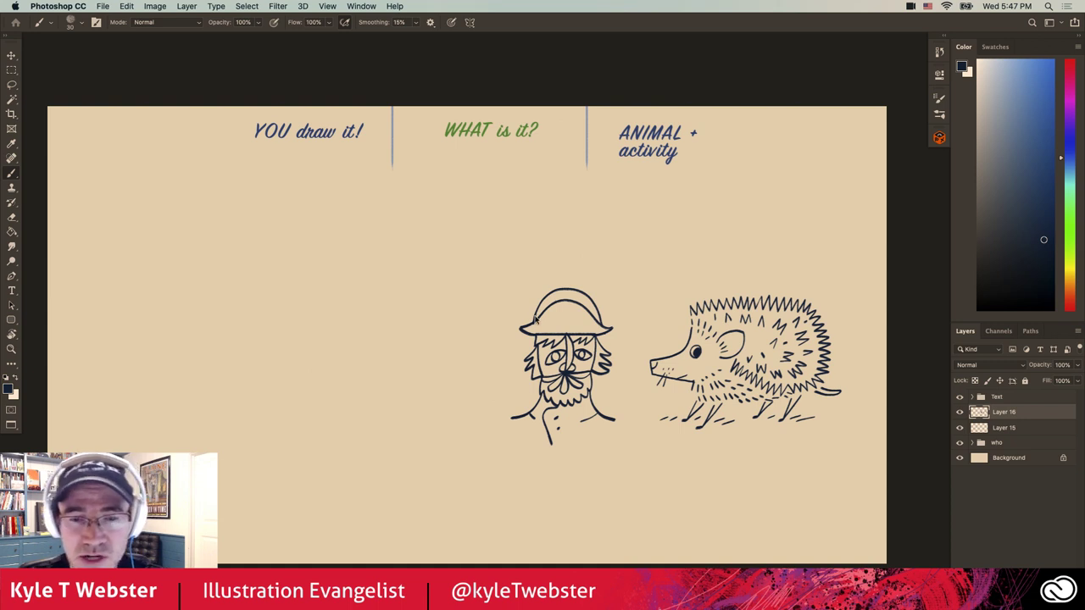
# Set a lighter light-blue brush colour on a new empty layer, undoing a test stroke
pyautogui.click(1001, 70)
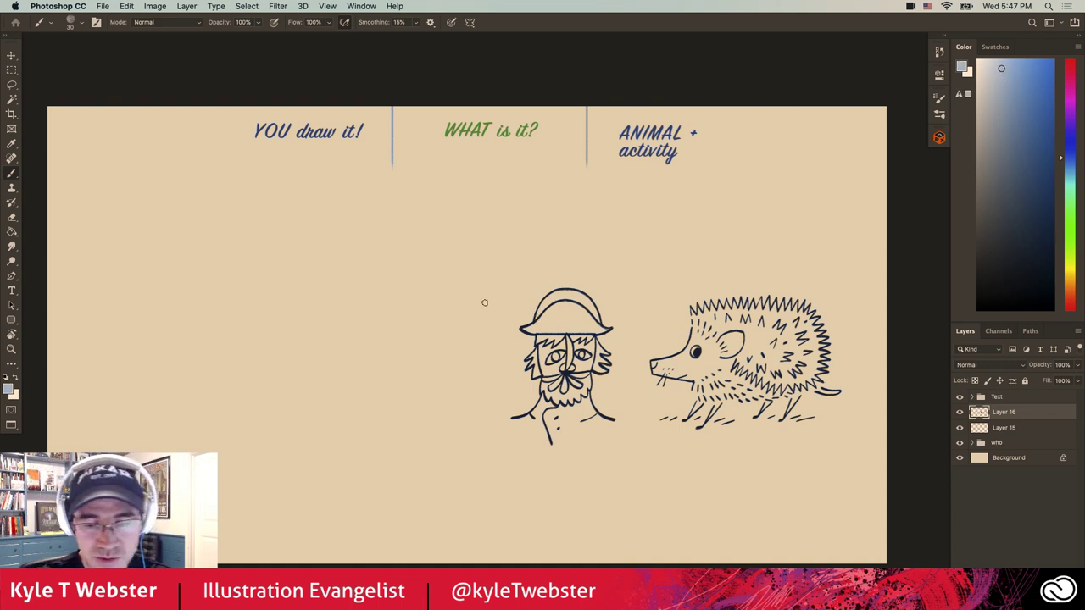
pyautogui.press('super+alt+shift+n')
pyautogui.moveTo(397, 244)
pyautogui.mouseDown()
pyautogui.moveTo(395, 307)
pyautogui.moveTo(307, 371)
pyautogui.moveTo(236, 463)
pyautogui.mouseUp()
pyautogui.press('super+z')
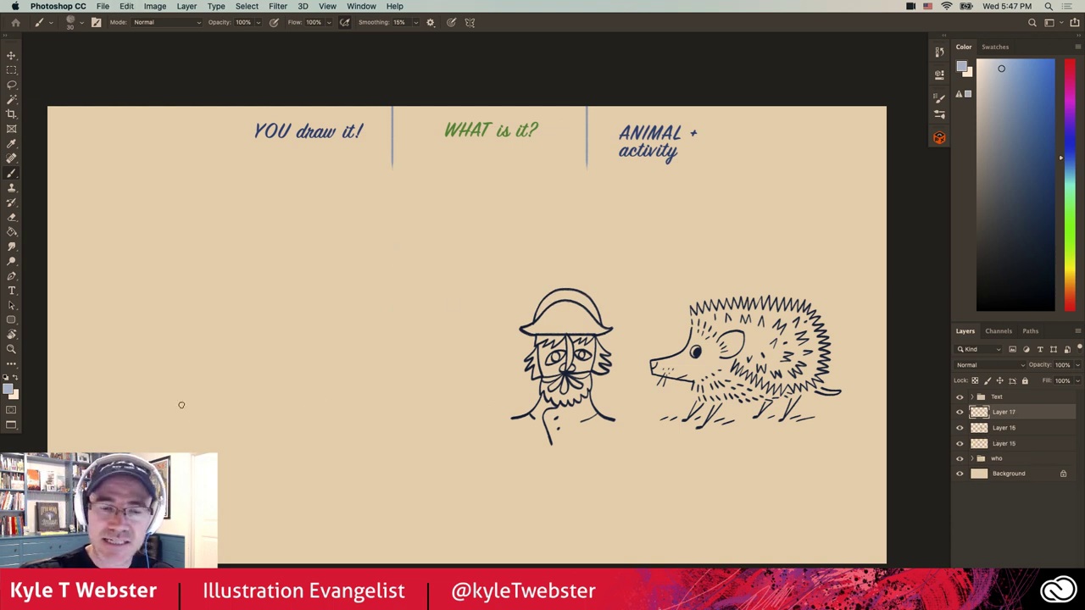
pyautogui.click(1007, 74)
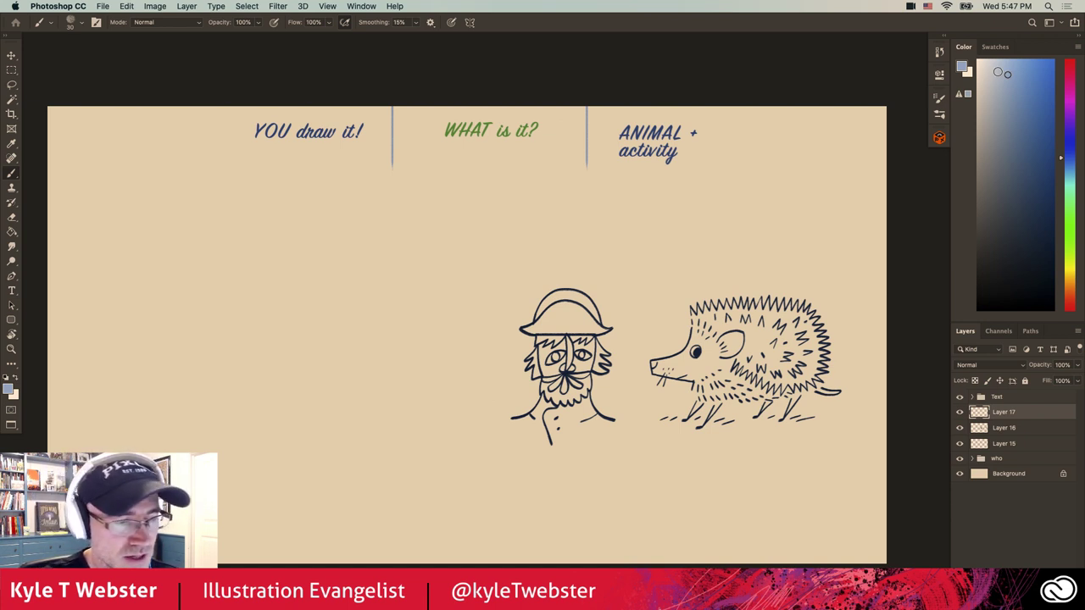
pyautogui.moveTo(319, 393); pyautogui.dragTo(368, 392)
pyautogui.scroll(3, 339, 373)
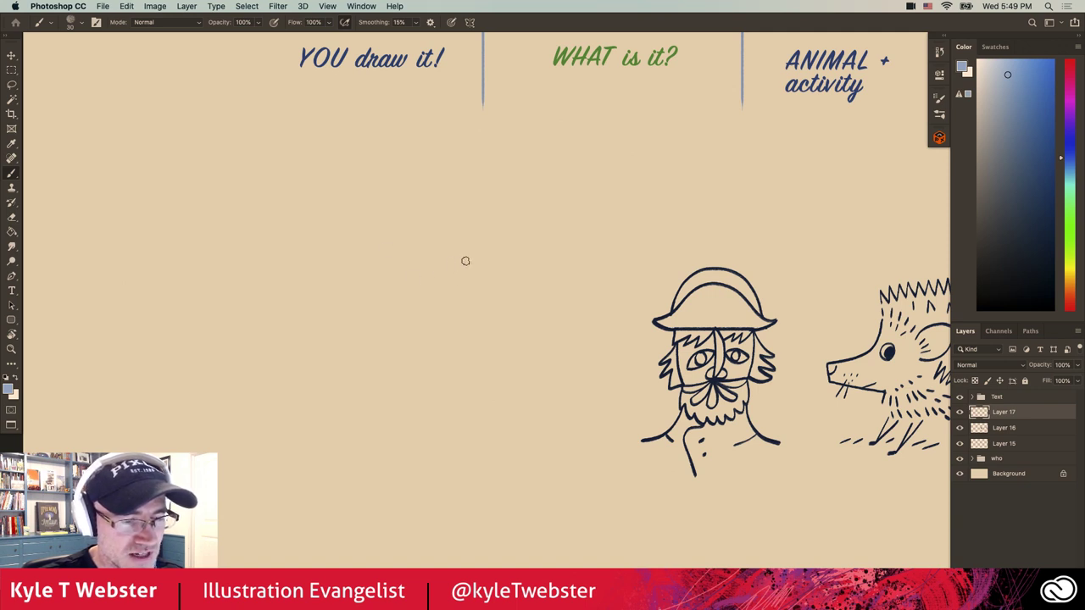
# Sketch an oval head in light blue and retrace it more firmly
pyautogui.moveTo(460, 256)
pyautogui.mouseDown()
pyautogui.moveTo(407, 233)
pyautogui.moveTo(327, 246)
pyautogui.mouseUp()
pyautogui.moveTo(455, 297); pyautogui.dragTo(366, 340)
pyautogui.moveTo(326, 247)
pyautogui.mouseDown()
pyautogui.moveTo(315, 296)
pyautogui.moveTo(325, 322)
pyautogui.moveTo(433, 312)
pyautogui.moveTo(456, 297)
pyautogui.mouseUp()
pyautogui.moveTo(447, 246)
pyautogui.mouseDown()
pyautogui.moveTo(314, 268)
pyautogui.moveTo(319, 344)
pyautogui.moveTo(339, 395)
pyautogui.mouseUp()
# Sketch the body's left and right sides and leg lines beneath the head
pyautogui.keyDown('alt'); pyautogui.keyDown('super'); pyautogui.click(328, 343); pyautogui.keyUp('super'); pyautogui.keyUp('alt')
pyautogui.moveTo(424, 302); pyautogui.dragTo(428, 381)
pyautogui.moveTo(434, 321); pyautogui.dragTo(416, 415)
pyautogui.moveTo(356, 339); pyautogui.dragTo(340, 431)
pyautogui.moveTo(422, 443)
pyautogui.mouseDown()
pyautogui.moveTo(414, 375)
pyautogui.moveTo(447, 454)
pyautogui.moveTo(334, 466)
pyautogui.mouseUp()
pyautogui.moveTo(326, 428); pyautogui.dragTo(326, 454)
pyautogui.moveTo(351, 341); pyautogui.dragTo(335, 407)
# Sketch the base line and both haunch arches, plus a stroke at the head's upper left
pyautogui.moveTo(392, 457)
pyautogui.mouseDown()
pyautogui.moveTo(413, 479)
pyautogui.moveTo(355, 480)
pyautogui.mouseUp()
pyautogui.moveTo(432, 426)
pyautogui.mouseDown()
pyautogui.moveTo(443, 465)
pyautogui.moveTo(388, 485)
pyautogui.mouseUp()
pyautogui.moveTo(440, 434)
pyautogui.mouseDown()
pyautogui.moveTo(407, 422)
pyautogui.moveTo(401, 463)
pyautogui.moveTo(429, 492)
pyautogui.mouseUp()
pyautogui.moveTo(336, 433)
pyautogui.mouseDown()
pyautogui.moveTo(315, 426)
pyautogui.moveTo(308, 477)
pyautogui.mouseUp()
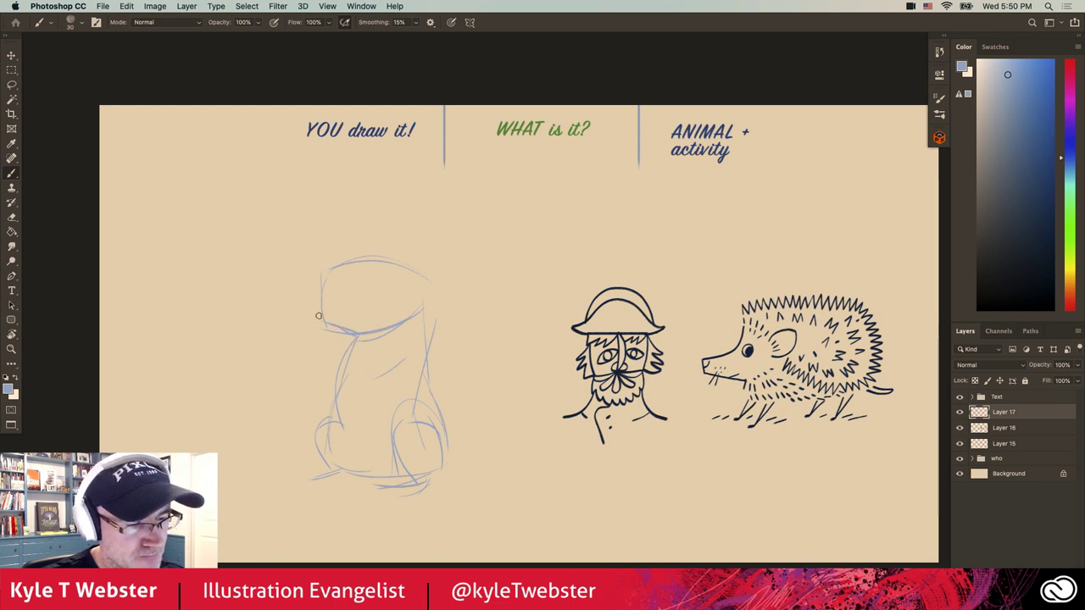
pyautogui.moveTo(331, 290)
pyautogui.mouseDown()
pyautogui.moveTo(305, 300)
pyautogui.moveTo(417, 282)
pyautogui.moveTo(444, 256)
pyautogui.moveTo(423, 302)
pyautogui.mouseUp()
# Add a pointed ear, muzzle curve, cheek and jaw lines, then refine the body side and front leg
pyautogui.moveTo(434, 254)
pyautogui.mouseDown()
pyautogui.moveTo(372, 287)
pyautogui.moveTo(341, 247)
pyautogui.moveTo(332, 275)
pyautogui.moveTo(354, 258)
pyautogui.moveTo(347, 239)
pyautogui.moveTo(333, 269)
pyautogui.moveTo(346, 245)
pyautogui.moveTo(358, 258)
pyautogui.moveTo(342, 244)
pyautogui.moveTo(328, 289)
pyautogui.moveTo(350, 251)
pyautogui.moveTo(335, 243)
pyautogui.moveTo(336, 257)
pyautogui.moveTo(430, 259)
pyautogui.moveTo(419, 303)
pyautogui.mouseUp()
pyautogui.moveTo(421, 247)
pyautogui.mouseDown()
pyautogui.moveTo(379, 270)
pyautogui.moveTo(418, 252)
pyautogui.moveTo(429, 275)
pyautogui.moveTo(360, 255)
pyautogui.moveTo(325, 286)
pyautogui.moveTo(331, 271)
pyautogui.moveTo(314, 298)
pyautogui.mouseUp()
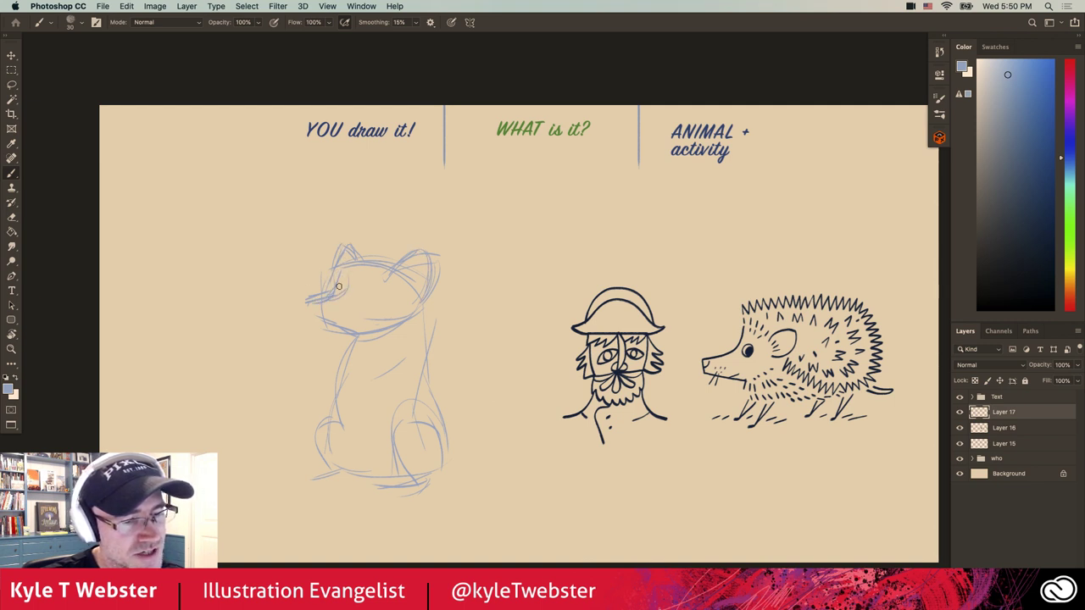
pyautogui.moveTo(356, 310)
pyautogui.mouseDown()
pyautogui.moveTo(390, 312)
pyautogui.moveTo(354, 277)
pyautogui.moveTo(375, 278)
pyautogui.moveTo(353, 311)
pyautogui.moveTo(375, 273)
pyautogui.moveTo(346, 297)
pyautogui.moveTo(364, 277)
pyautogui.moveTo(383, 317)
pyautogui.moveTo(334, 278)
pyautogui.mouseUp()
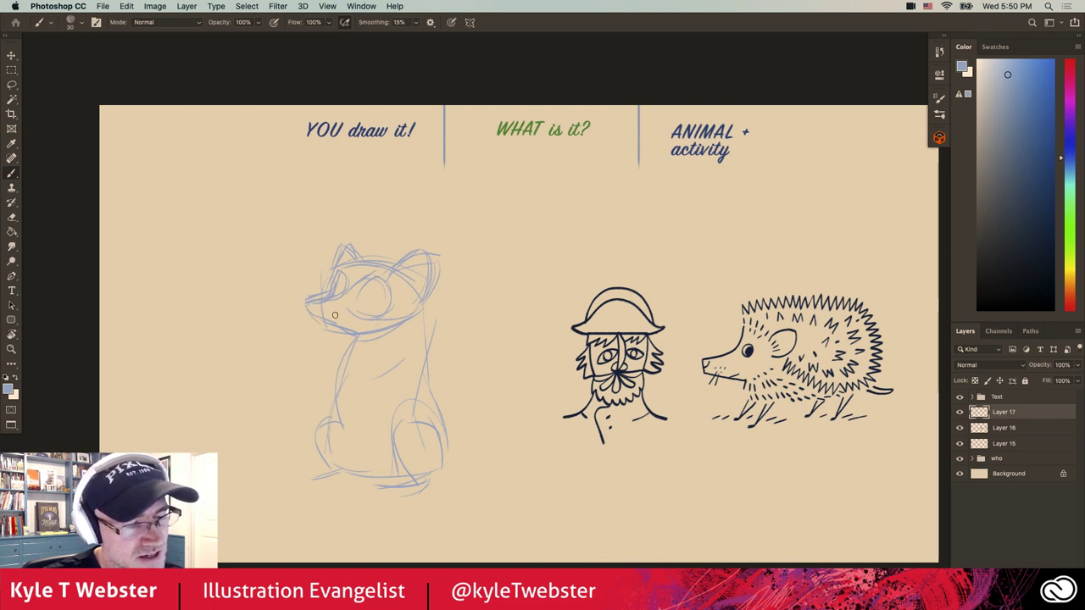
pyautogui.moveTo(308, 306); pyautogui.dragTo(348, 332)
pyautogui.moveTo(426, 303); pyautogui.dragTo(413, 332)
pyautogui.moveTo(433, 386)
pyautogui.mouseDown()
pyautogui.moveTo(448, 460)
pyautogui.moveTo(434, 472)
pyautogui.moveTo(363, 470)
pyautogui.moveTo(410, 475)
pyautogui.moveTo(391, 486)
pyautogui.moveTo(423, 481)
pyautogui.moveTo(397, 488)
pyautogui.moveTo(326, 466)
pyautogui.mouseUp()
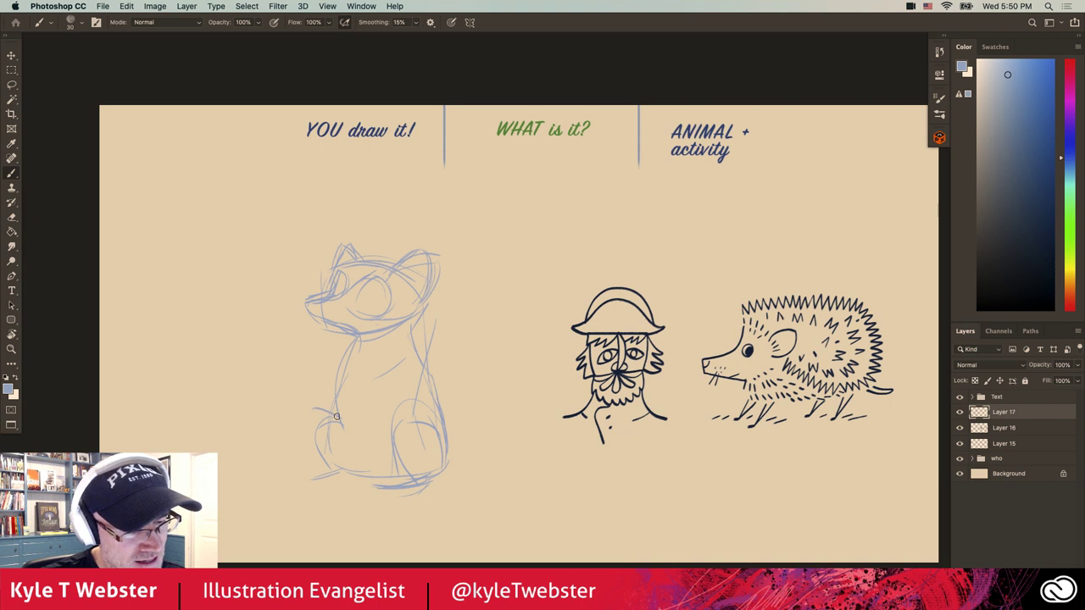
pyautogui.moveTo(339, 434); pyautogui.dragTo(343, 461)
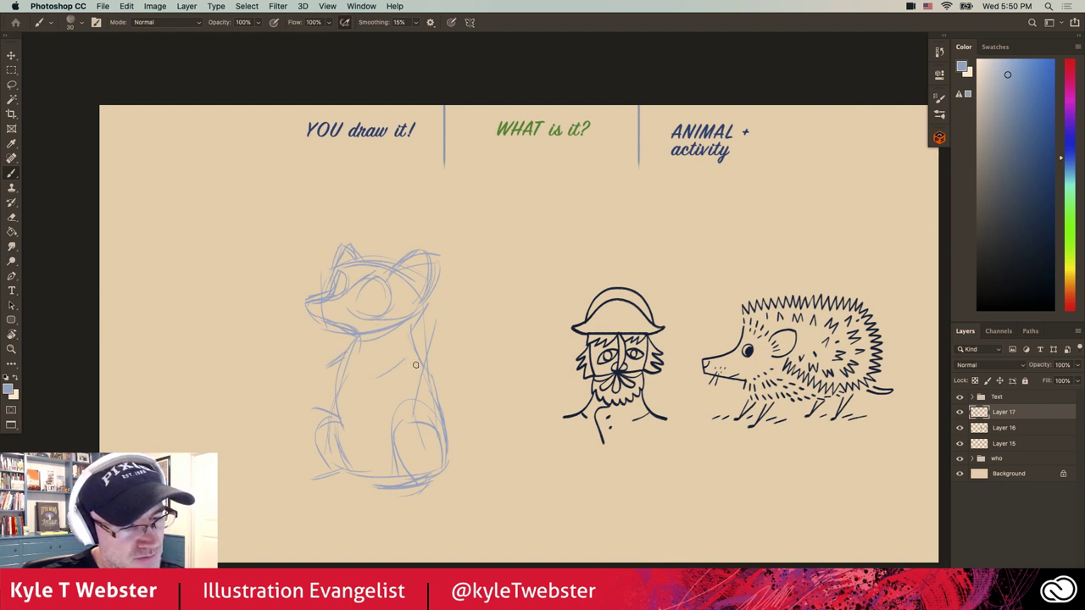
# Extend the belly line, then sketch a paw reaching left holding an ice cream cone
pyautogui.moveTo(409, 340)
pyautogui.mouseDown()
pyautogui.moveTo(426, 395)
pyautogui.moveTo(408, 386)
pyautogui.moveTo(406, 348)
pyautogui.moveTo(420, 380)
pyautogui.moveTo(366, 414)
pyautogui.moveTo(383, 394)
pyautogui.moveTo(362, 406)
pyautogui.moveTo(373, 394)
pyautogui.moveTo(428, 391)
pyautogui.moveTo(381, 390)
pyautogui.moveTo(419, 358)
pyautogui.moveTo(414, 378)
pyautogui.moveTo(409, 362)
pyautogui.moveTo(429, 394)
pyautogui.moveTo(441, 392)
pyautogui.moveTo(410, 340)
pyautogui.moveTo(319, 330)
pyautogui.mouseUp()
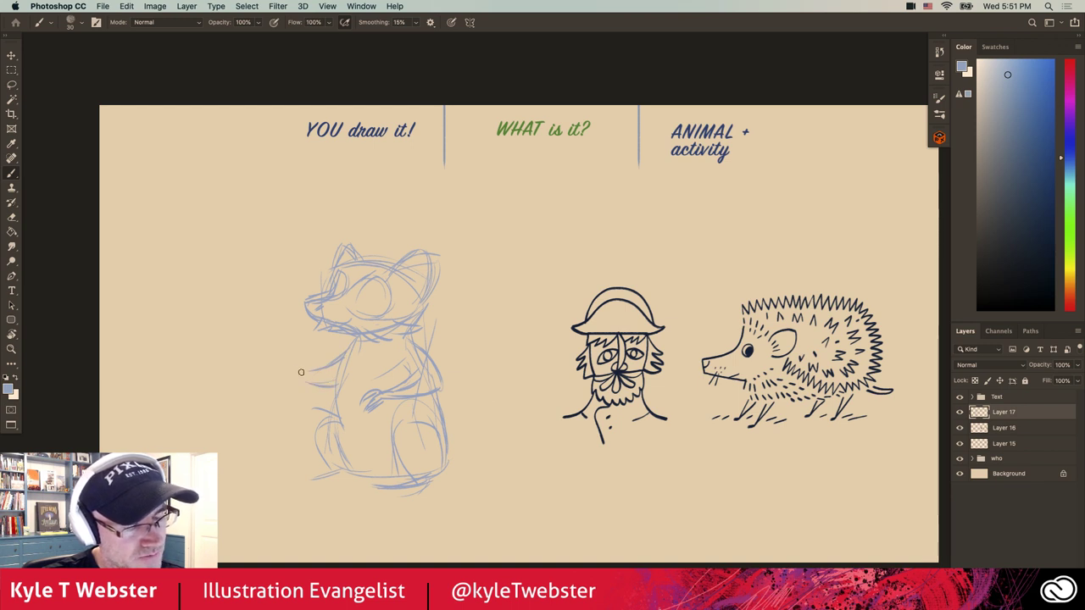
pyautogui.moveTo(297, 371)
pyautogui.mouseDown()
pyautogui.moveTo(294, 359)
pyautogui.moveTo(337, 397)
pyautogui.moveTo(321, 367)
pyautogui.moveTo(334, 362)
pyautogui.mouseUp()
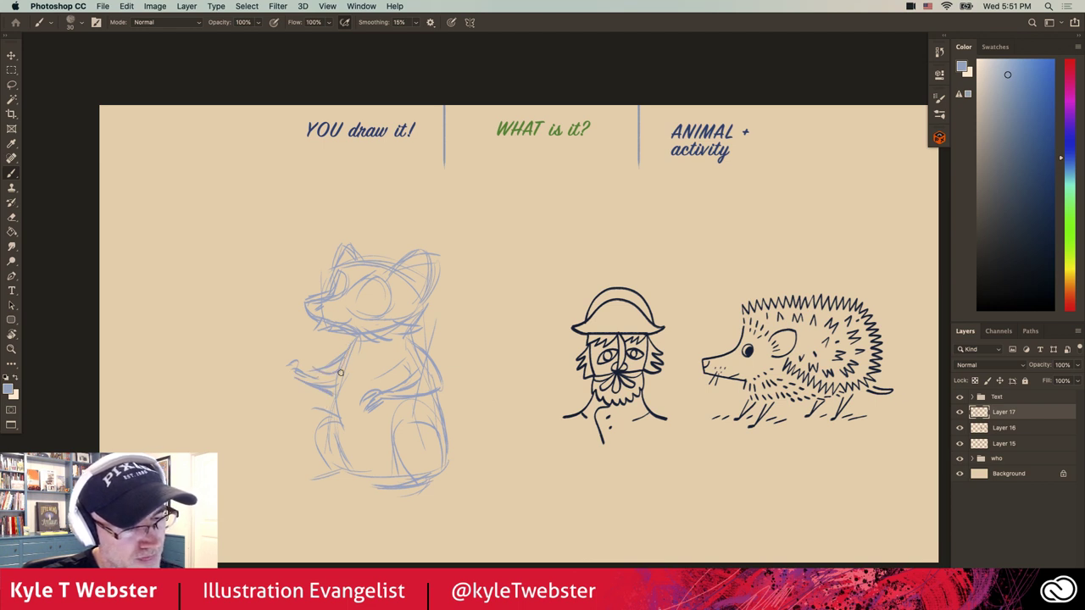
pyautogui.moveTo(292, 363)
pyautogui.mouseDown()
pyautogui.moveTo(266, 363)
pyautogui.moveTo(269, 373)
pyautogui.moveTo(289, 366)
pyautogui.moveTo(274, 370)
pyautogui.moveTo(289, 410)
pyautogui.mouseUp()
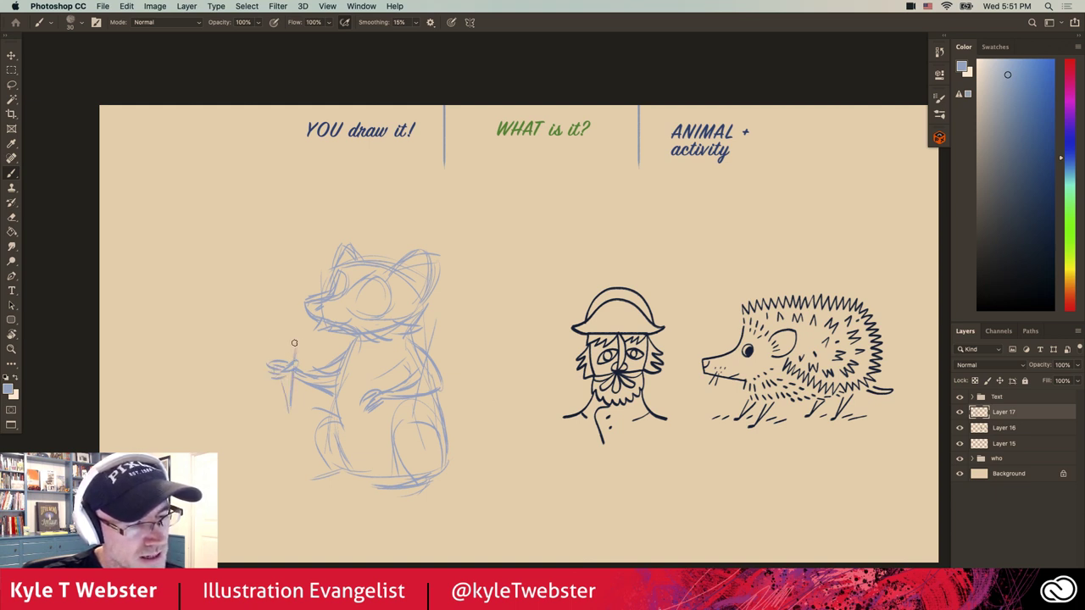
pyautogui.moveTo(295, 342)
pyautogui.mouseDown()
pyautogui.moveTo(273, 355)
pyautogui.moveTo(286, 352)
pyautogui.moveTo(269, 349)
pyautogui.moveTo(264, 308)
pyautogui.moveTo(291, 294)
pyautogui.moveTo(287, 333)
pyautogui.moveTo(275, 317)
pyautogui.moveTo(301, 310)
pyautogui.moveTo(276, 297)
pyautogui.moveTo(295, 291)
pyautogui.moveTo(267, 304)
pyautogui.moveTo(302, 250)
pyautogui.mouseUp()
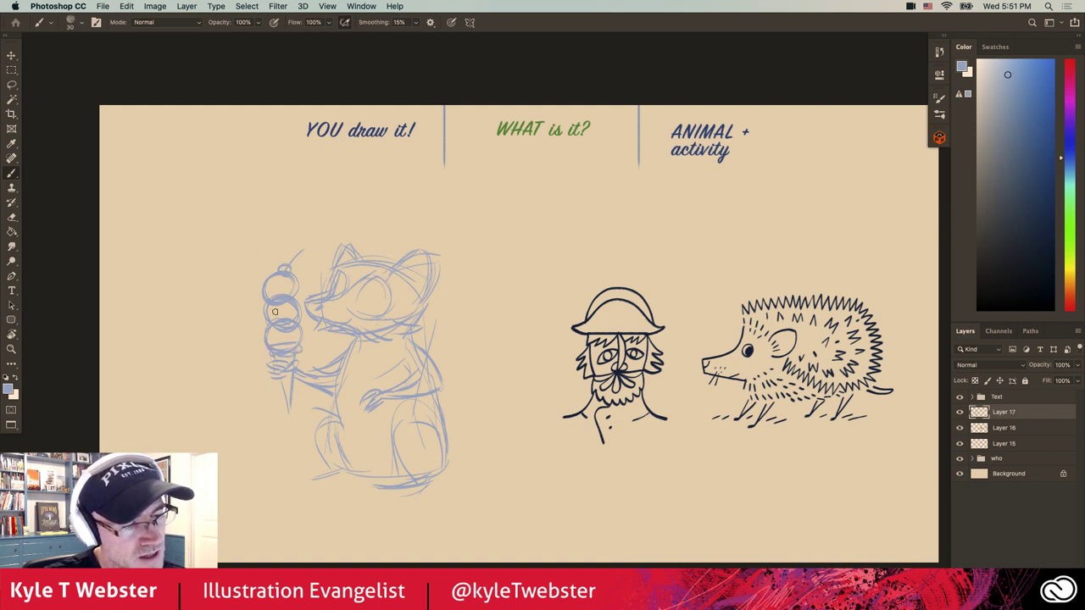
# Firm up the middle scoop edge and the raccoon's ear, head and hip, undoing one stray curve
pyautogui.moveTo(285, 300)
pyautogui.mouseDown()
pyautogui.moveTo(259, 289)
pyautogui.moveTo(266, 279)
pyautogui.moveTo(288, 310)
pyautogui.moveTo(285, 261)
pyautogui.moveTo(338, 284)
pyautogui.moveTo(342, 292)
pyautogui.moveTo(309, 300)
pyautogui.moveTo(361, 325)
pyautogui.moveTo(360, 297)
pyautogui.mouseUp()
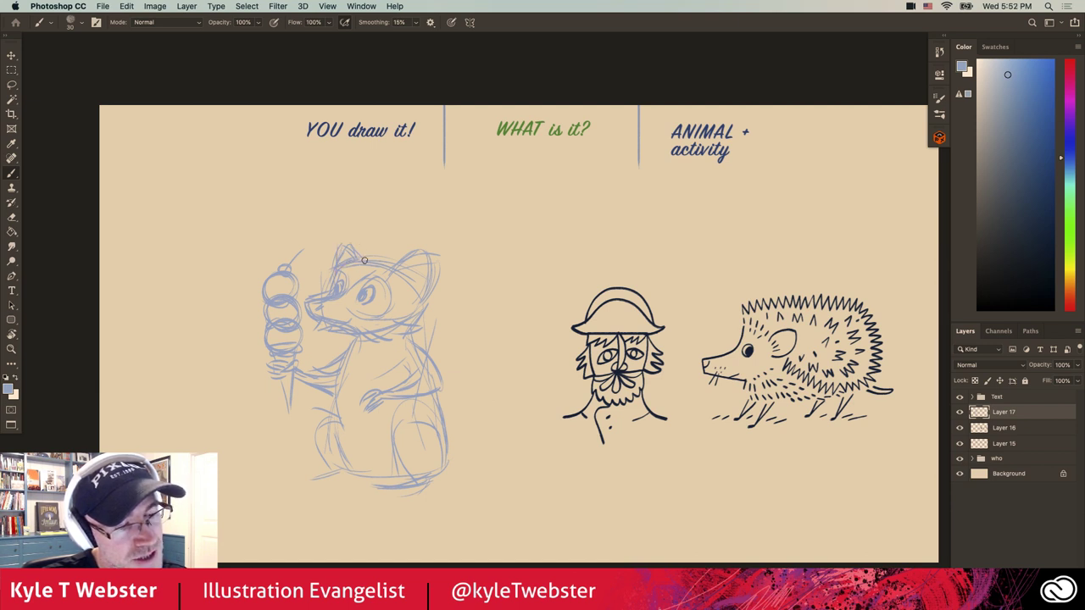
pyautogui.moveTo(361, 238); pyautogui.dragTo(349, 254)
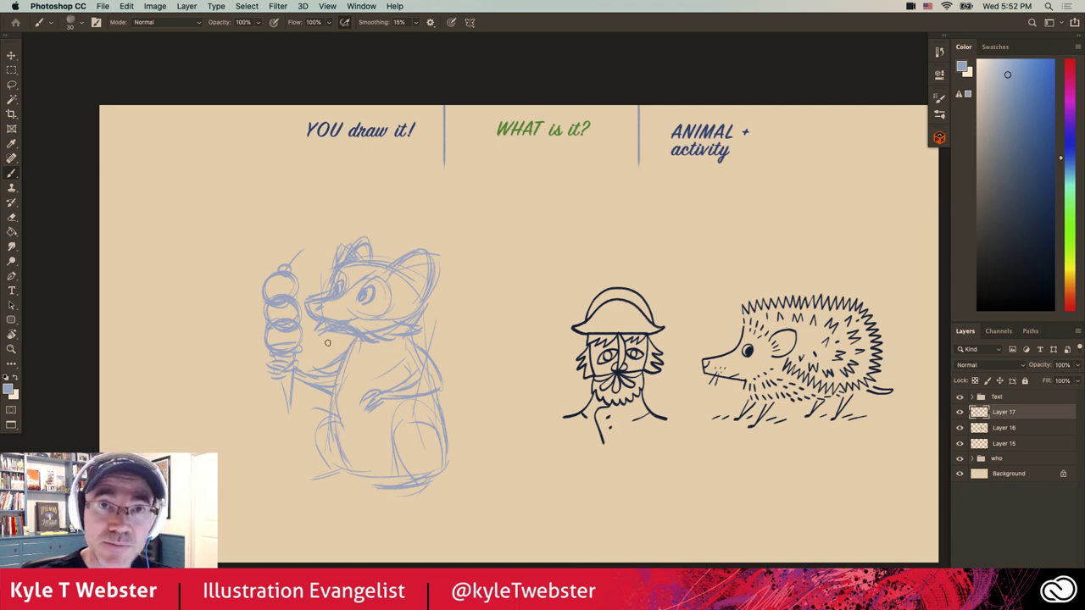
pyautogui.moveTo(507, 311); pyautogui.dragTo(496, 364)
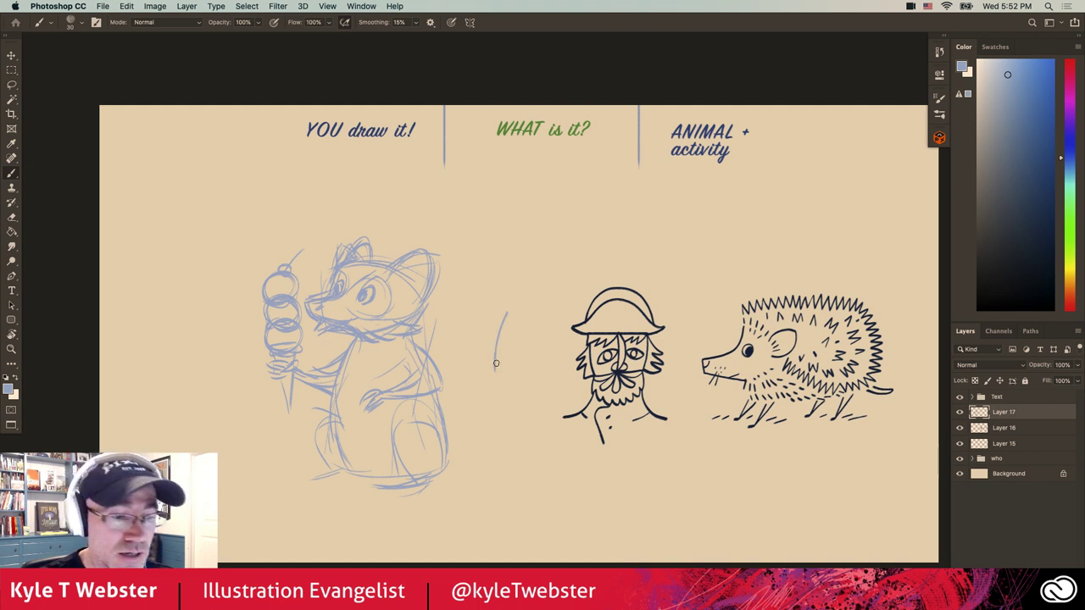
pyautogui.press('super+z')
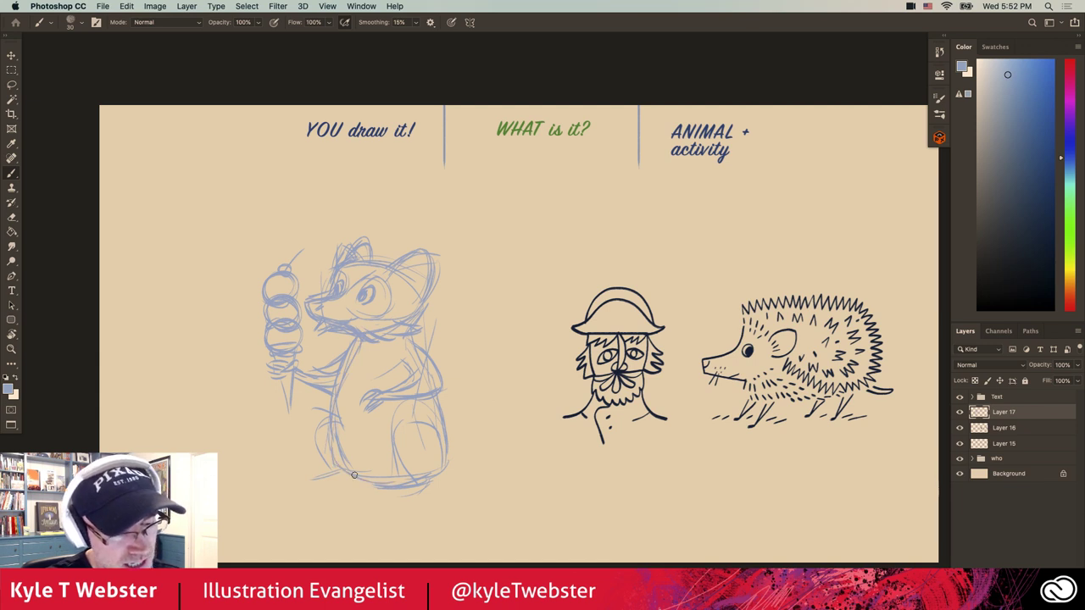
pyautogui.moveTo(432, 429)
pyautogui.mouseDown()
pyautogui.moveTo(388, 414)
pyautogui.moveTo(427, 438)
pyautogui.mouseUp()
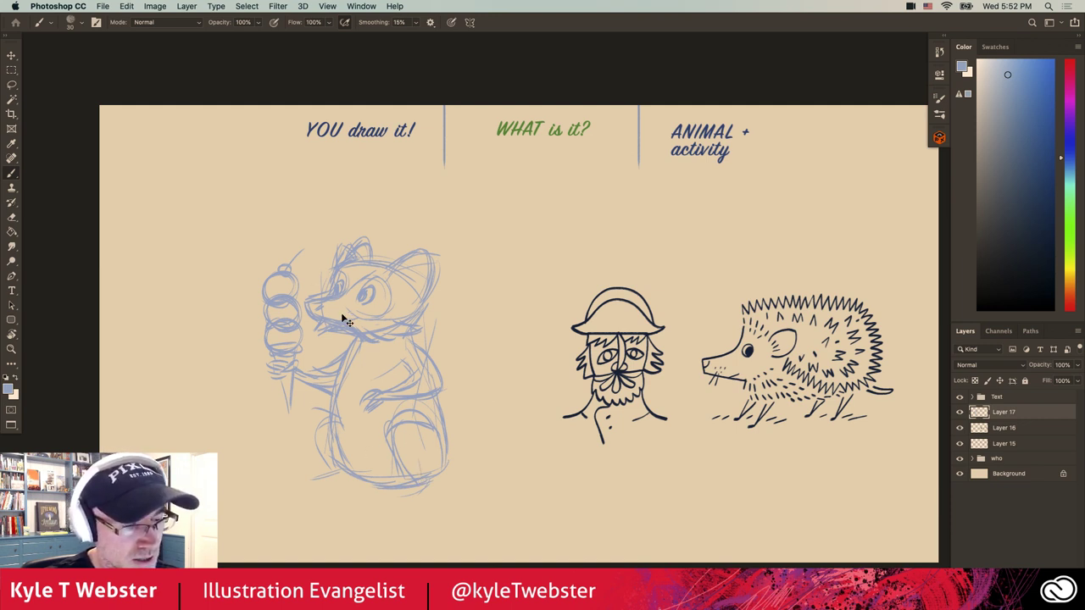
# Nudge the raccoon sketch up-left and sketch its legs and feet
pyautogui.moveTo(347, 323); pyautogui.dragTo(336, 283)
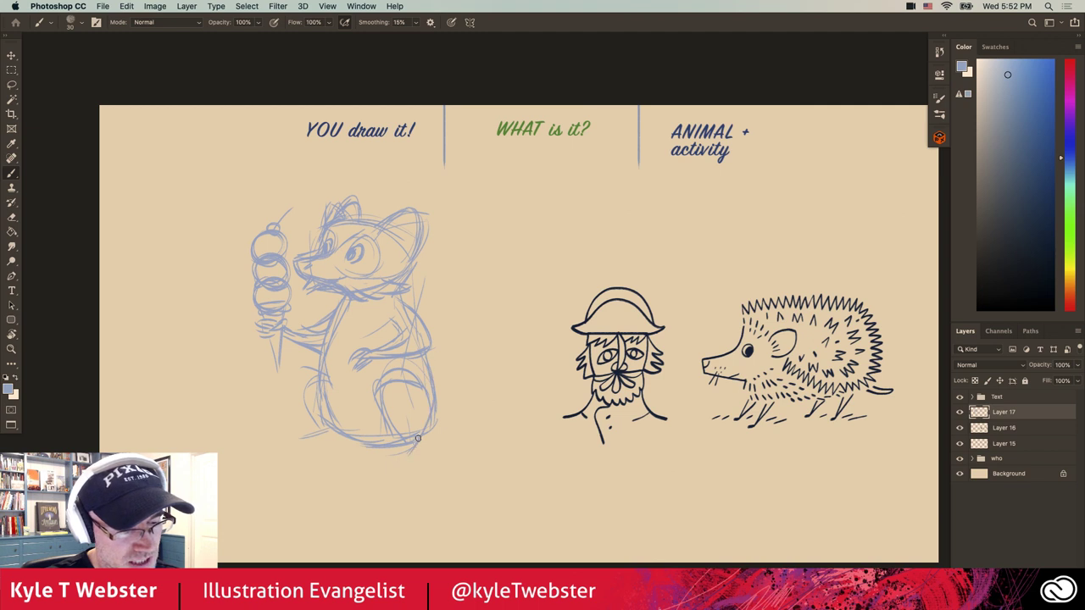
pyautogui.moveTo(406, 451)
pyautogui.mouseDown()
pyautogui.moveTo(405, 506)
pyautogui.moveTo(378, 514)
pyautogui.moveTo(400, 496)
pyautogui.moveTo(376, 408)
pyautogui.moveTo(428, 422)
pyautogui.moveTo(411, 456)
pyautogui.mouseUp()
pyautogui.moveTo(434, 414)
pyautogui.mouseDown()
pyautogui.moveTo(406, 500)
pyautogui.moveTo(377, 512)
pyautogui.moveTo(391, 500)
pyautogui.mouseUp()
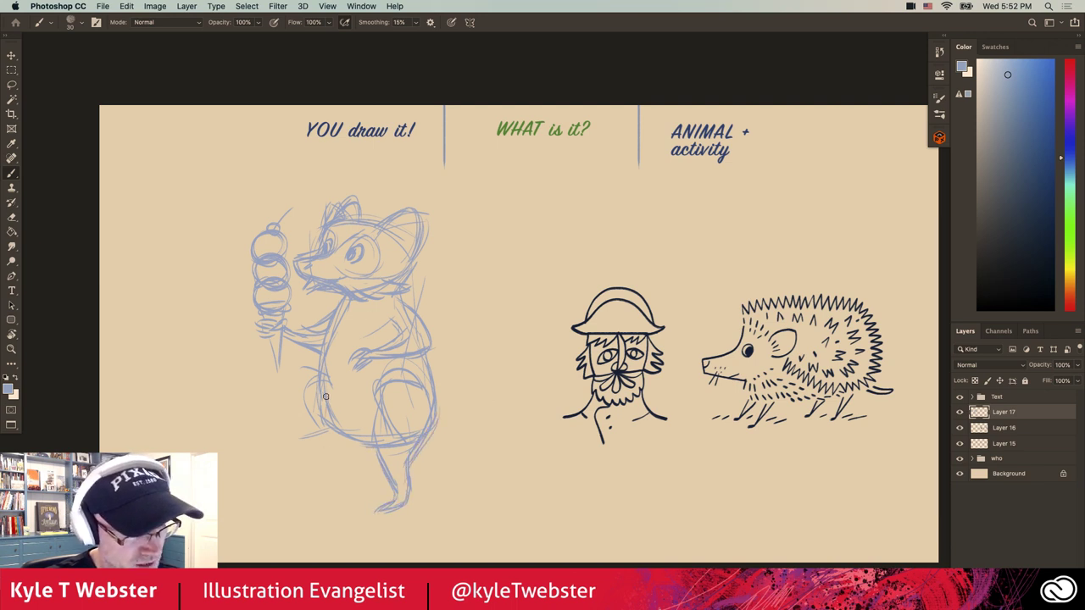
pyautogui.moveTo(324, 400)
pyautogui.mouseDown()
pyautogui.moveTo(339, 477)
pyautogui.moveTo(326, 492)
pyautogui.moveTo(348, 481)
pyautogui.moveTo(352, 456)
pyautogui.moveTo(352, 478)
pyautogui.moveTo(361, 440)
pyautogui.moveTo(336, 487)
pyautogui.mouseUp()
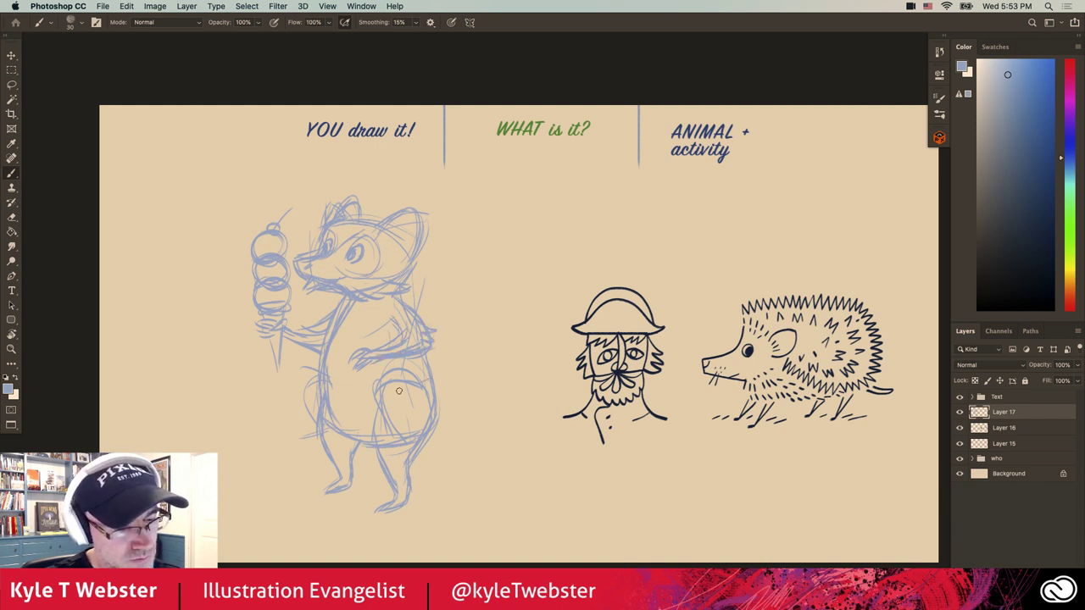
# Sketch the overalls waistline, lower legs and a bushy tail, then shift the sketch left
pyautogui.moveTo(333, 390)
pyautogui.mouseDown()
pyautogui.moveTo(412, 390)
pyautogui.moveTo(402, 386)
pyautogui.mouseUp()
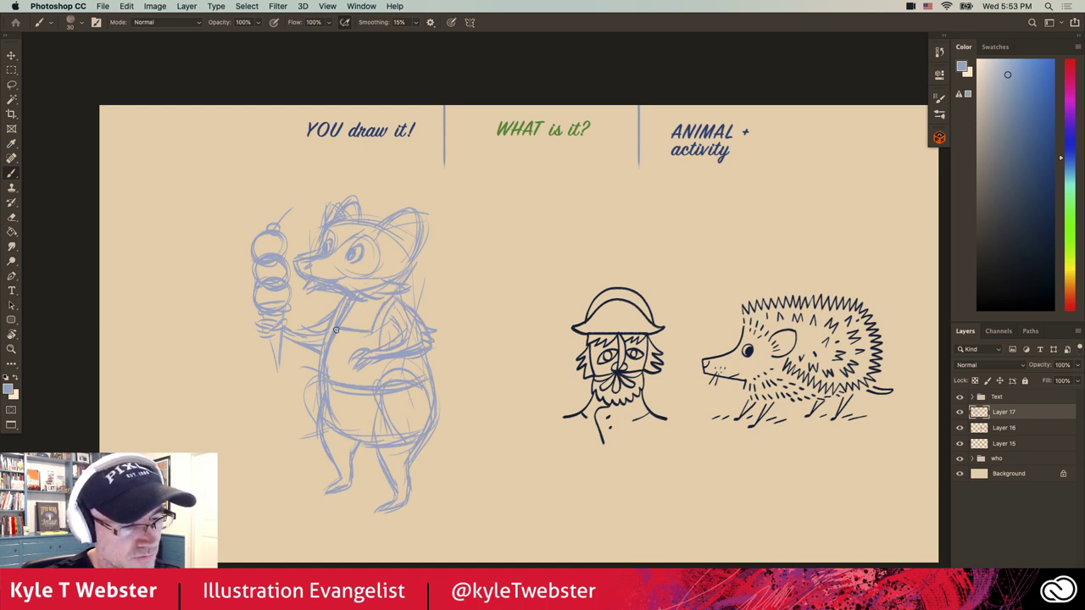
pyautogui.moveTo(323, 348); pyautogui.dragTo(330, 373)
pyautogui.moveTo(415, 445)
pyautogui.mouseDown()
pyautogui.moveTo(417, 477)
pyautogui.moveTo(381, 477)
pyautogui.moveTo(374, 414)
pyautogui.moveTo(357, 460)
pyautogui.moveTo(322, 466)
pyautogui.moveTo(323, 380)
pyautogui.mouseUp()
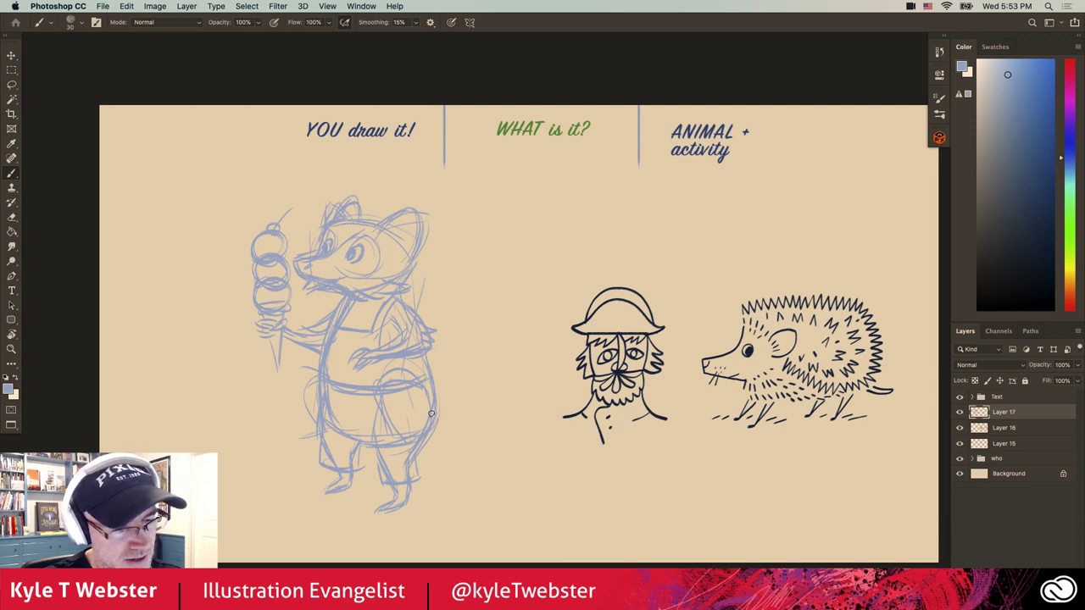
pyautogui.moveTo(440, 415)
pyautogui.mouseDown()
pyautogui.moveTo(473, 321)
pyautogui.moveTo(479, 347)
pyautogui.mouseUp()
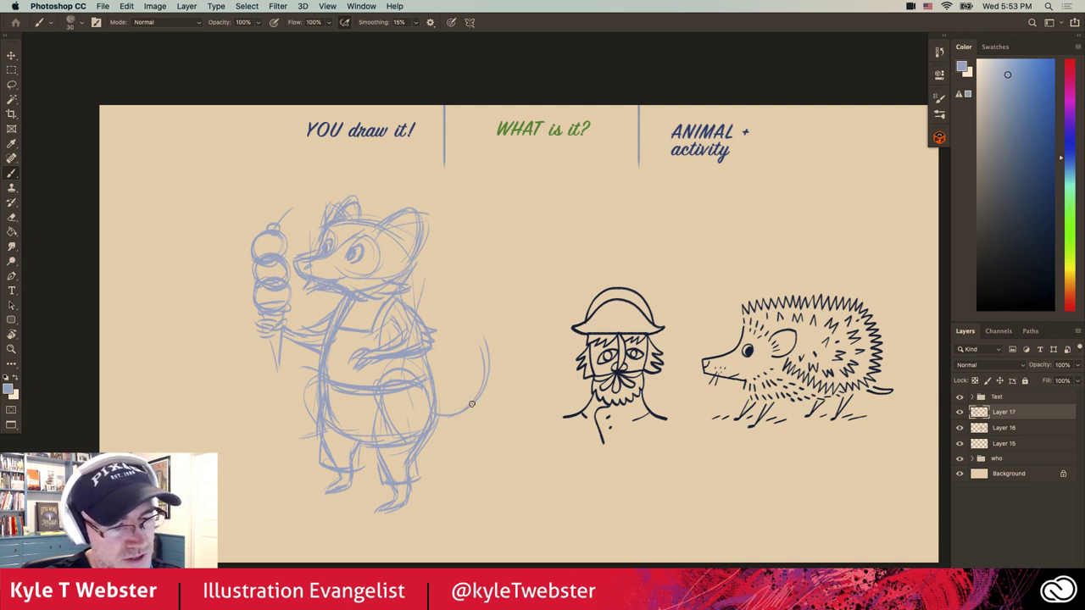
pyautogui.moveTo(472, 405)
pyautogui.mouseDown()
pyautogui.moveTo(492, 313)
pyautogui.moveTo(516, 388)
pyautogui.moveTo(510, 434)
pyautogui.moveTo(466, 440)
pyautogui.moveTo(435, 428)
pyautogui.mouseUp()
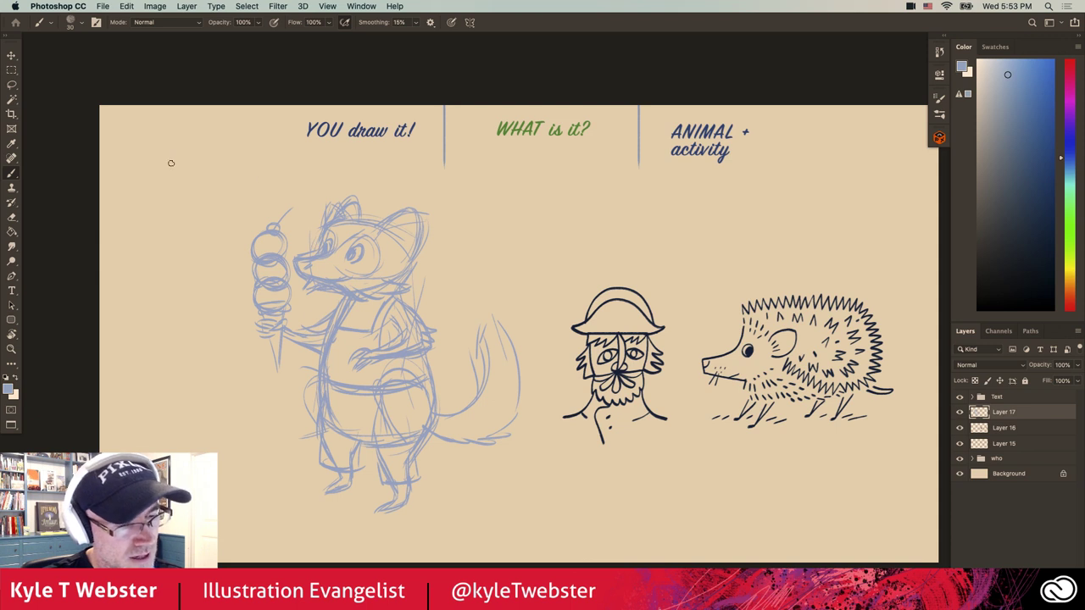
pyautogui.moveTo(322, 343); pyautogui.dragTo(301, 348)
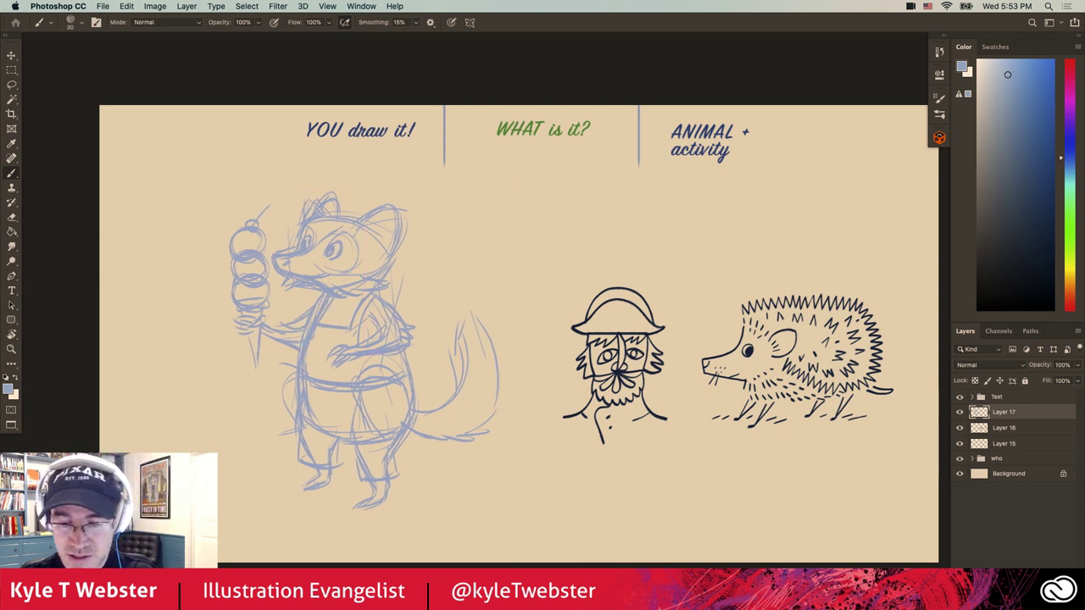
# Add Layer 18 for inking, pick dark navy, and set Layer 17 opacity to 70%
pyautogui.press('super+shift+alt+n')
pyautogui.scroll(2, 746, 349)
pyautogui.keyDown('alt'); pyautogui.click(749, 350); pyautogui.keyUp('alt')
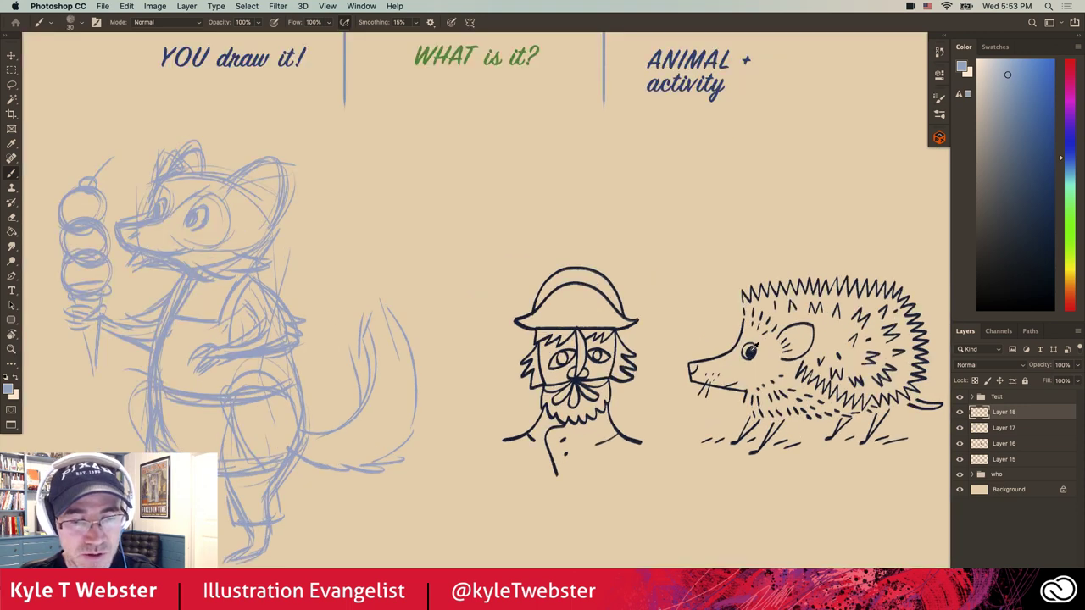
pyautogui.moveTo(383, 383); pyautogui.dragTo(660, 400)
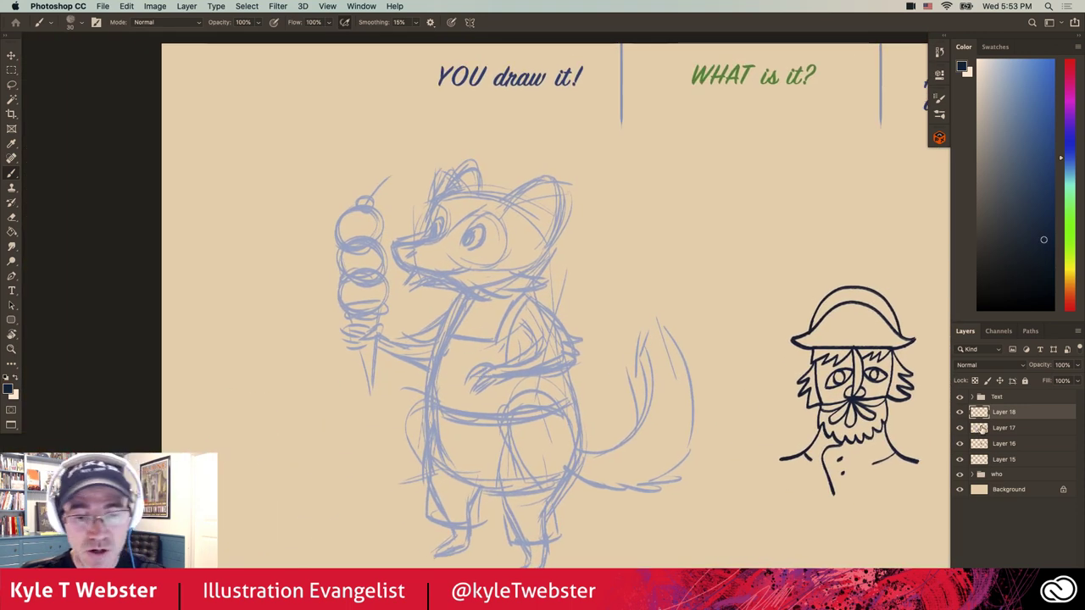
pyautogui.click(1005, 427)
pyautogui.click(1052, 365)
pyautogui.write('70')
pyautogui.click(979, 412)
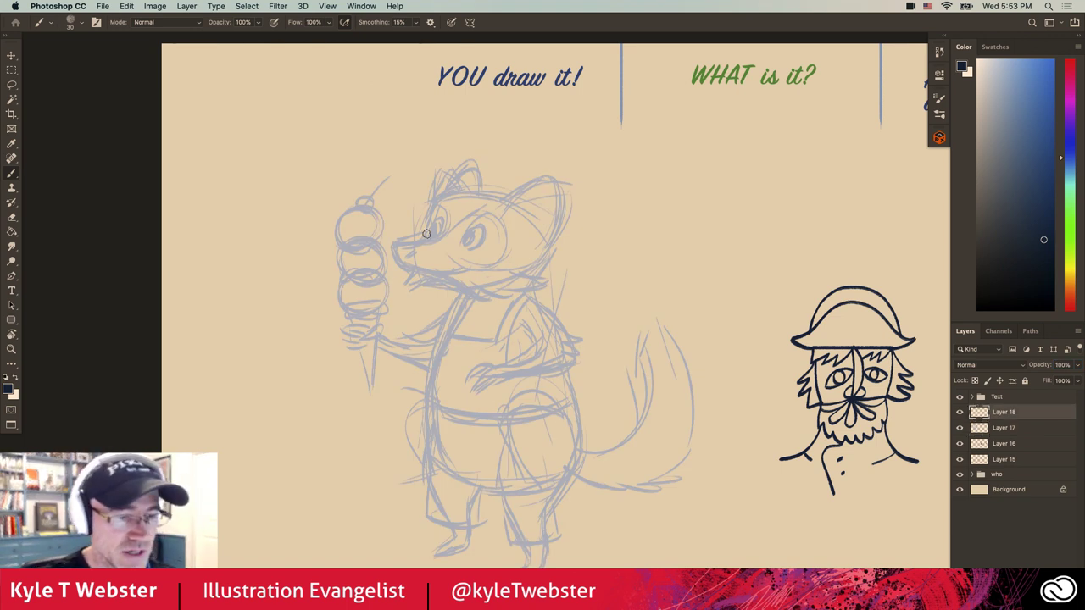
# Ink the raccoon's eye, snout and arched brows in dark navy, redoing the mouth stroke
pyautogui.scroll(5, 389, 237)
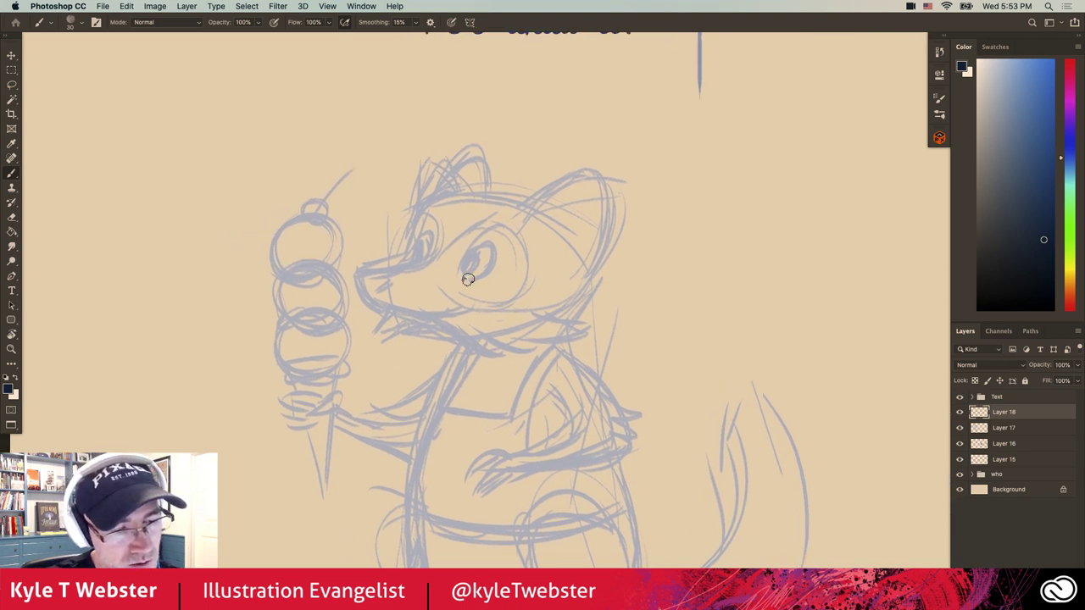
pyautogui.moveTo(469, 280)
pyautogui.mouseDown()
pyautogui.moveTo(486, 241)
pyautogui.moveTo(474, 270)
pyautogui.moveTo(470, 256)
pyautogui.moveTo(473, 271)
pyautogui.moveTo(473, 260)
pyautogui.moveTo(421, 256)
pyautogui.mouseUp()
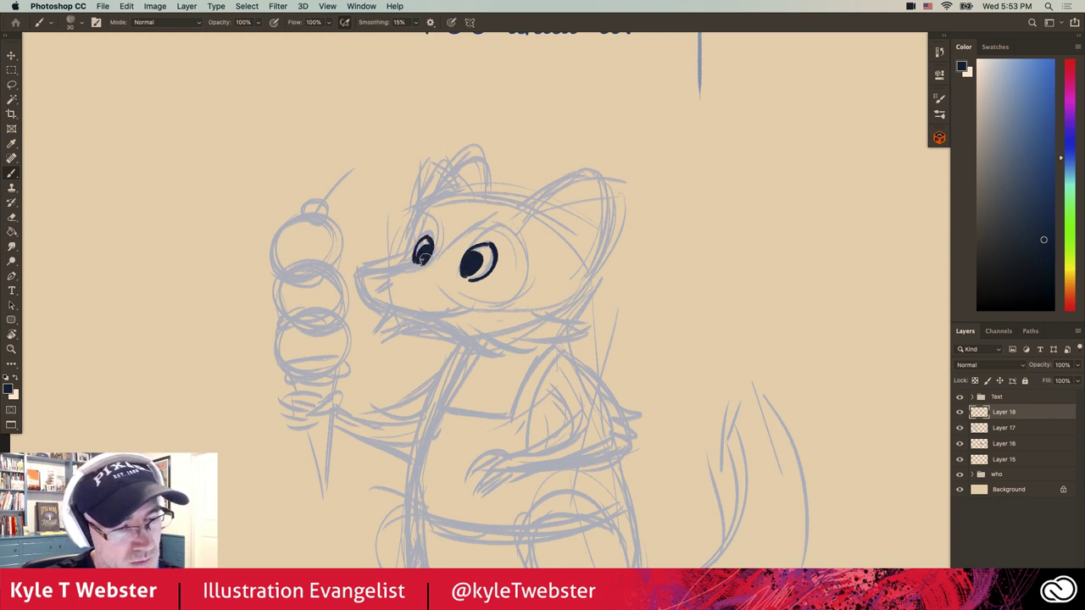
pyautogui.moveTo(408, 266)
pyautogui.mouseDown()
pyautogui.moveTo(360, 268)
pyautogui.moveTo(366, 290)
pyautogui.moveTo(376, 264)
pyautogui.moveTo(374, 286)
pyautogui.moveTo(388, 278)
pyautogui.moveTo(361, 301)
pyautogui.moveTo(361, 292)
pyautogui.moveTo(364, 301)
pyautogui.moveTo(463, 291)
pyautogui.moveTo(480, 310)
pyautogui.mouseUp()
pyautogui.hotkey('ctrl', 'z')
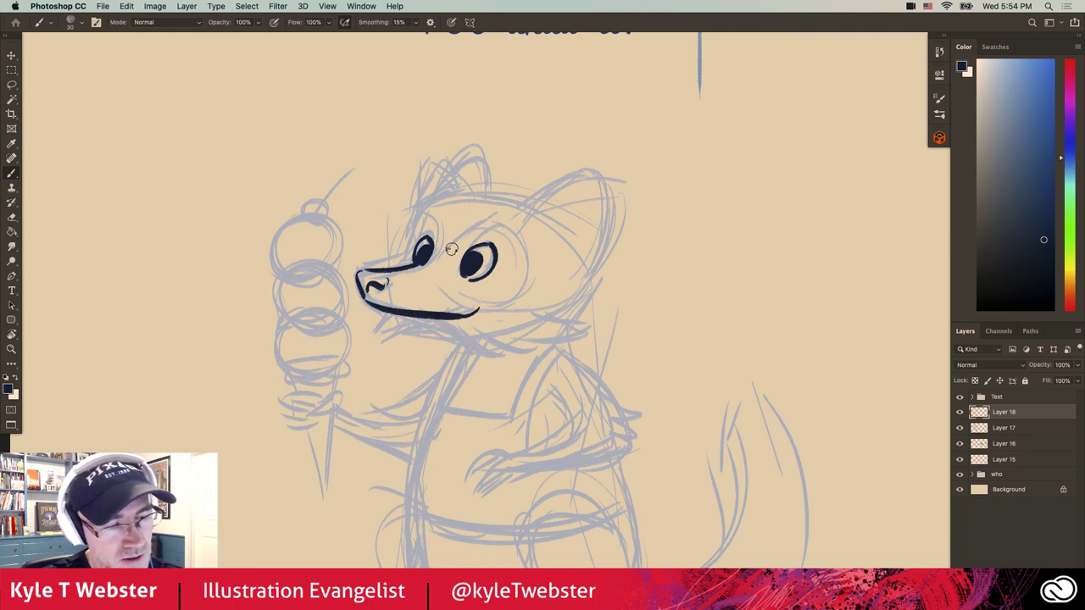
pyautogui.moveTo(458, 234)
pyautogui.mouseDown()
pyautogui.moveTo(447, 256)
pyautogui.moveTo(532, 254)
pyautogui.moveTo(490, 303)
pyautogui.mouseUp()
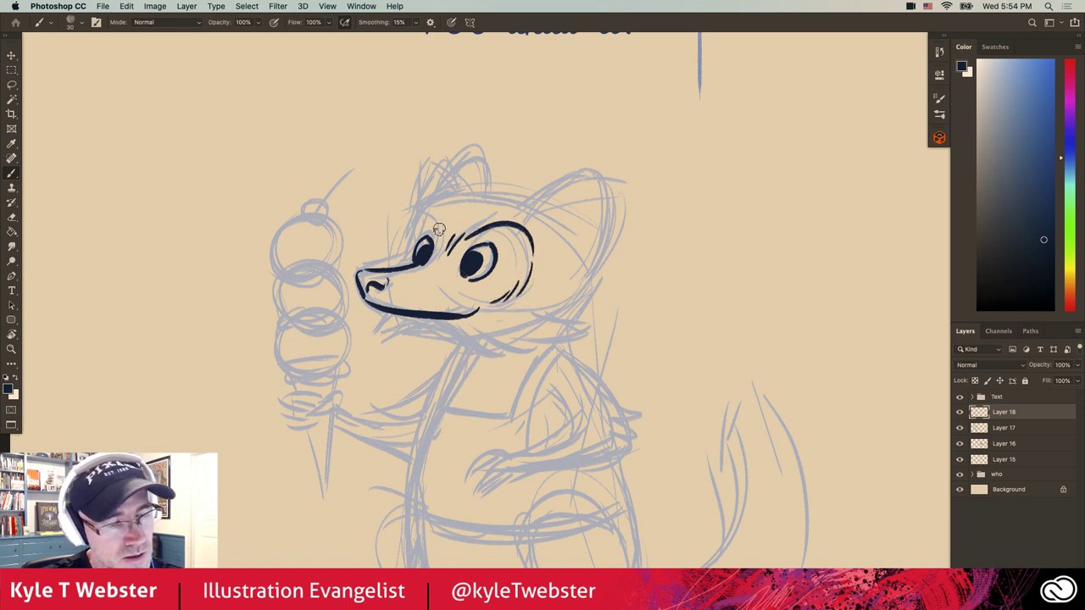
pyautogui.moveTo(439, 241); pyautogui.dragTo(417, 213)
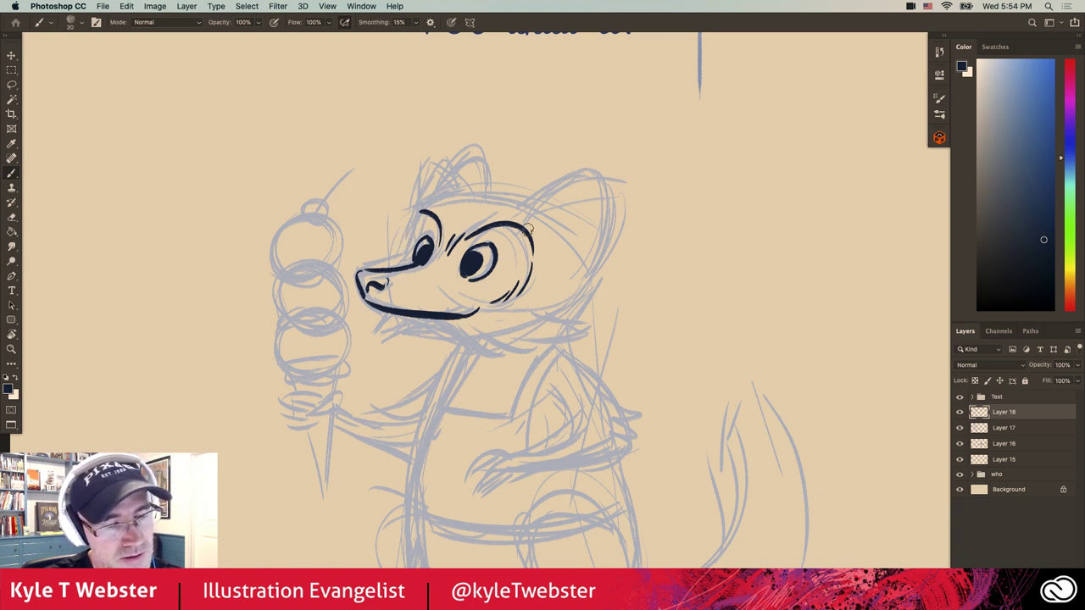
# Ink the left eye's mask line and brow, the inner ears, side of head and lower jaw
pyautogui.moveTo(416, 216); pyautogui.dragTo(406, 243)
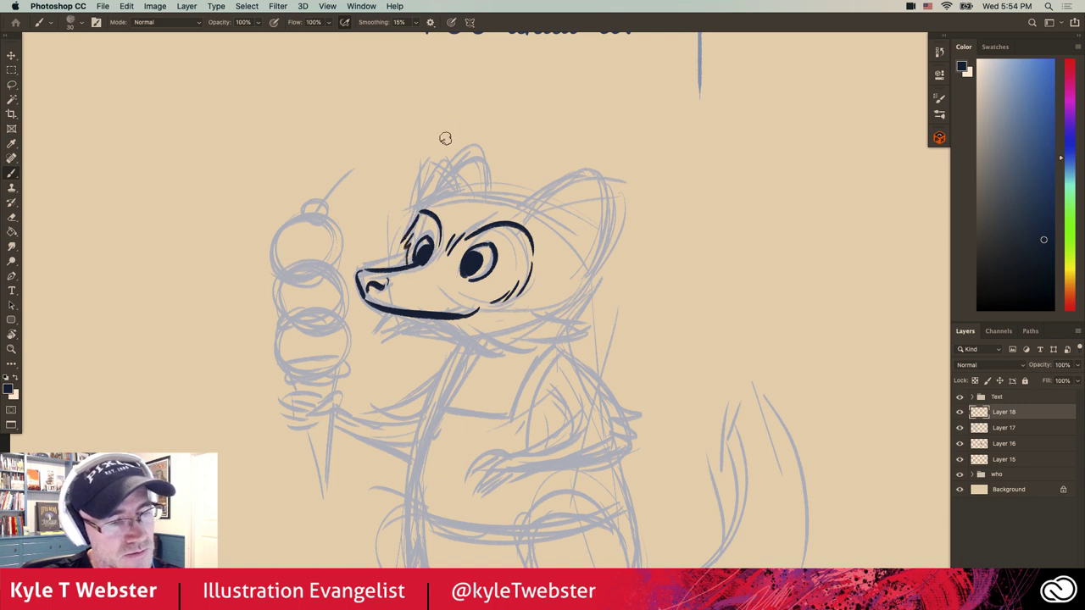
pyautogui.moveTo(420, 206)
pyautogui.mouseDown()
pyautogui.moveTo(474, 196)
pyautogui.moveTo(482, 146)
pyautogui.moveTo(439, 197)
pyautogui.moveTo(530, 204)
pyautogui.moveTo(593, 154)
pyautogui.moveTo(583, 269)
pyautogui.moveTo(572, 276)
pyautogui.moveTo(544, 169)
pyautogui.mouseUp()
pyautogui.moveTo(473, 198); pyautogui.dragTo(487, 176)
pyautogui.moveTo(578, 275)
pyautogui.mouseDown()
pyautogui.moveTo(587, 312)
pyautogui.moveTo(558, 344)
pyautogui.moveTo(478, 338)
pyautogui.mouseUp()
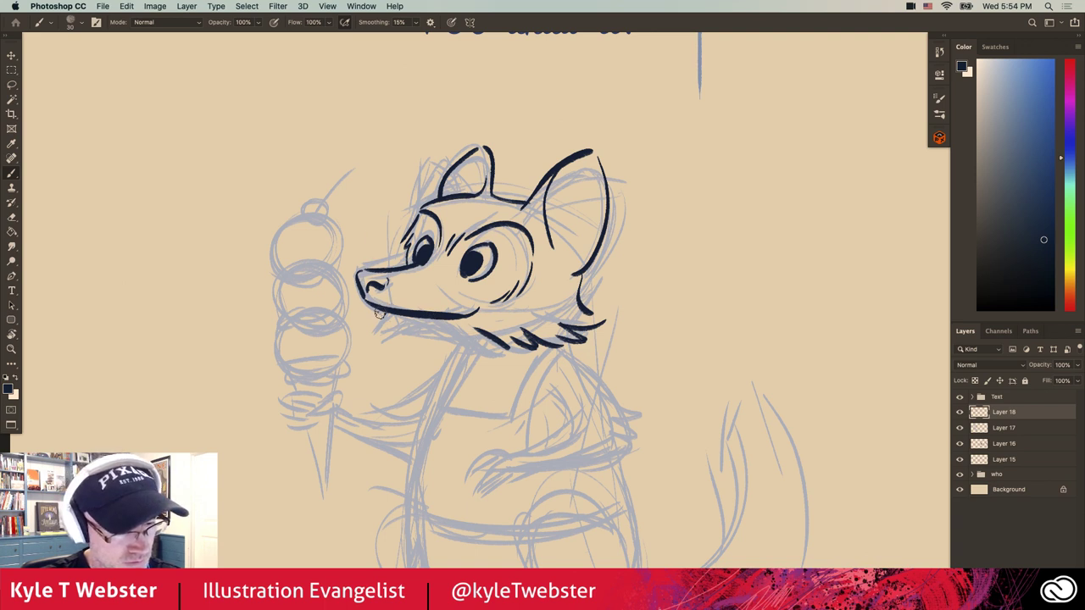
pyautogui.moveTo(379, 313)
pyautogui.mouseDown()
pyautogui.moveTo(451, 327)
pyautogui.moveTo(398, 337)
pyautogui.moveTo(457, 330)
pyautogui.moveTo(485, 358)
pyautogui.mouseUp()
# Ink the collar below the head and the body's curving lines, redrawing the bottom stroke longer
pyautogui.scroll(-5, 424, 279)
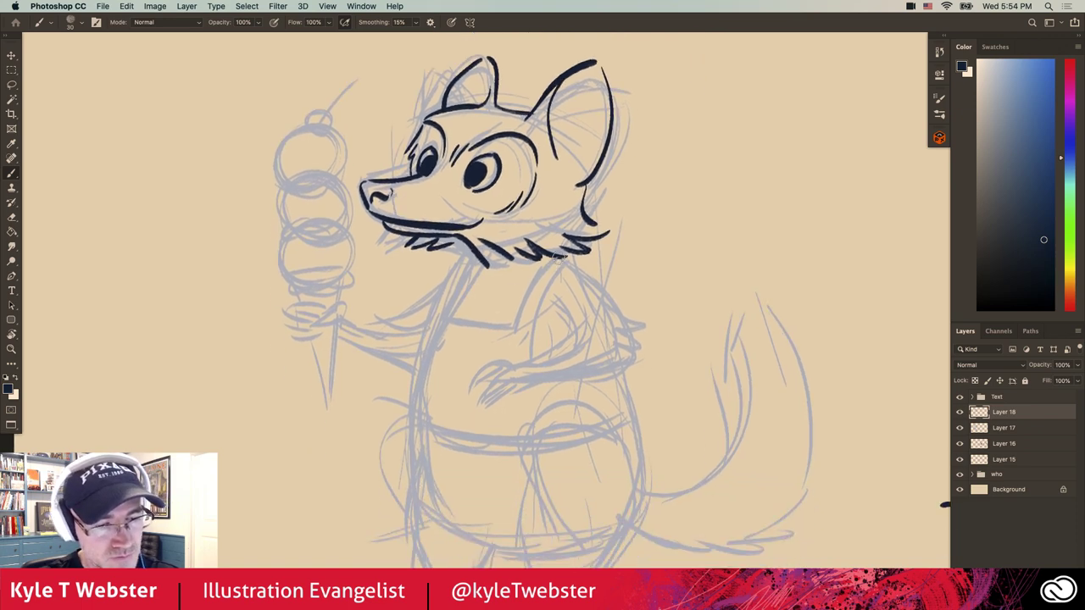
pyautogui.moveTo(559, 258)
pyautogui.mouseDown()
pyautogui.moveTo(492, 315)
pyautogui.moveTo(515, 326)
pyautogui.moveTo(450, 322)
pyautogui.mouseUp()
pyautogui.moveTo(483, 260); pyautogui.dragTo(457, 305)
pyautogui.moveTo(478, 258)
pyautogui.mouseDown()
pyautogui.moveTo(438, 307)
pyautogui.moveTo(413, 402)
pyautogui.mouseUp()
pyautogui.scroll(-5, 414, 320)
pyautogui.moveTo(412, 330); pyautogui.dragTo(513, 354)
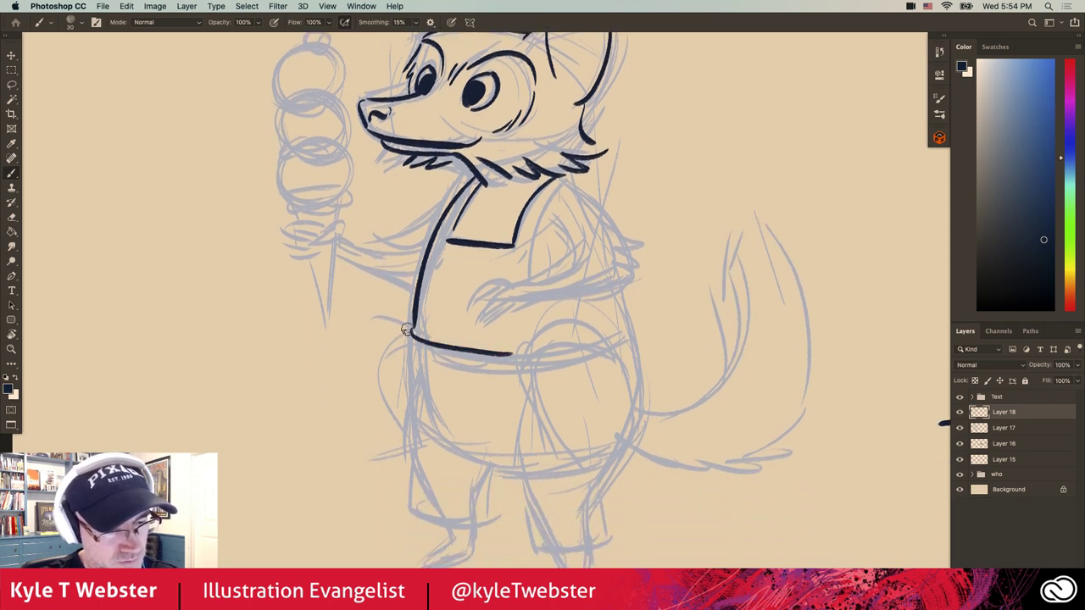
pyautogui.moveTo(406, 329)
pyautogui.mouseDown()
pyautogui.moveTo(407, 419)
pyautogui.moveTo(512, 439)
pyautogui.mouseUp()
pyautogui.hotkey('ctrl', 'z')
pyautogui.moveTo(409, 419)
pyautogui.mouseDown()
pyautogui.moveTo(521, 442)
pyautogui.moveTo(527, 365)
pyautogui.moveTo(512, 371)
pyautogui.mouseUp()
# Ink the left leg, a line across the overalls, and the right leg and foot
pyautogui.moveTo(381, 356); pyautogui.dragTo(374, 307)
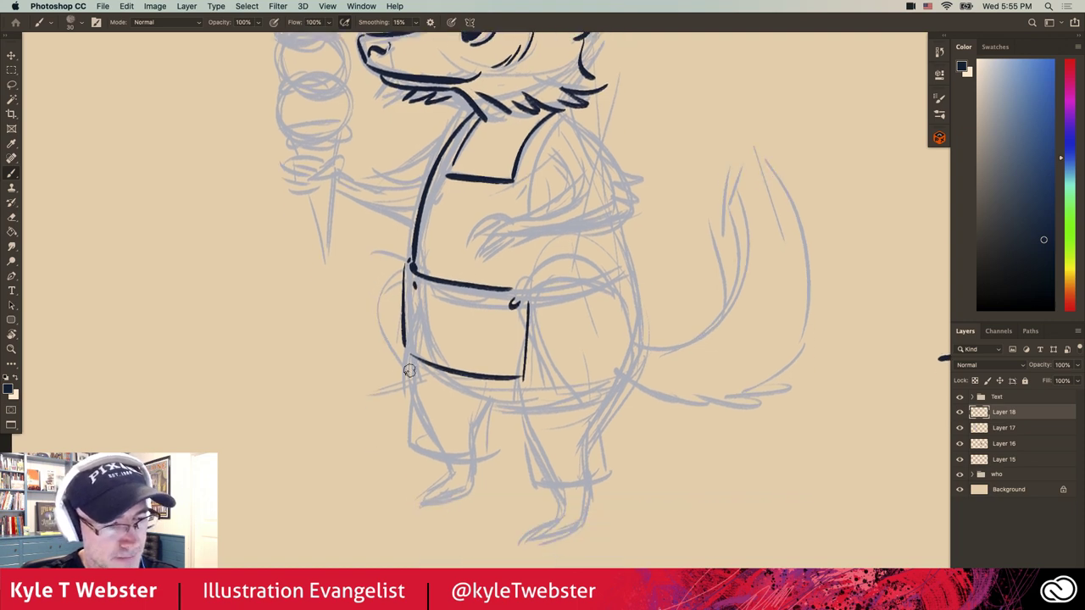
pyautogui.moveTo(407, 370)
pyautogui.mouseDown()
pyautogui.moveTo(408, 442)
pyautogui.moveTo(496, 449)
pyautogui.moveTo(489, 397)
pyautogui.moveTo(533, 404)
pyautogui.moveTo(368, 320)
pyautogui.mouseUp()
pyautogui.moveTo(393, 360); pyautogui.dragTo(426, 362)
pyautogui.moveTo(494, 373)
pyautogui.mouseDown()
pyautogui.moveTo(498, 443)
pyautogui.moveTo(536, 449)
pyautogui.moveTo(568, 434)
pyautogui.mouseUp()
pyautogui.moveTo(441, 365); pyautogui.dragTo(394, 396)
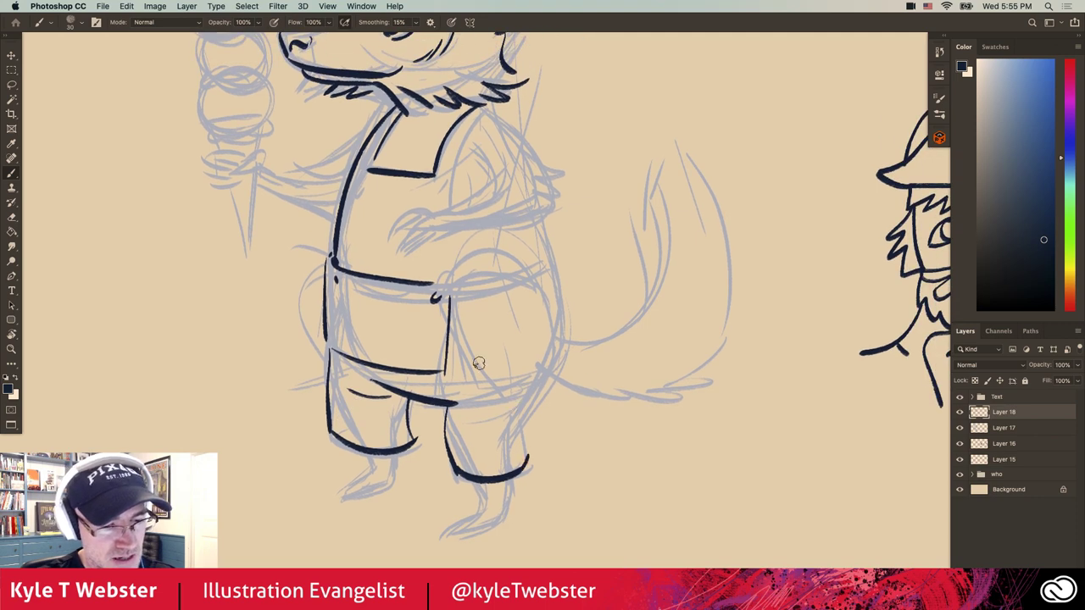
pyautogui.moveTo(532, 457); pyautogui.dragTo(526, 393)
# Ink the right side of the torso from the shoulder and short lines under the left foot
pyautogui.moveTo(418, 354); pyautogui.dragTo(406, 367)
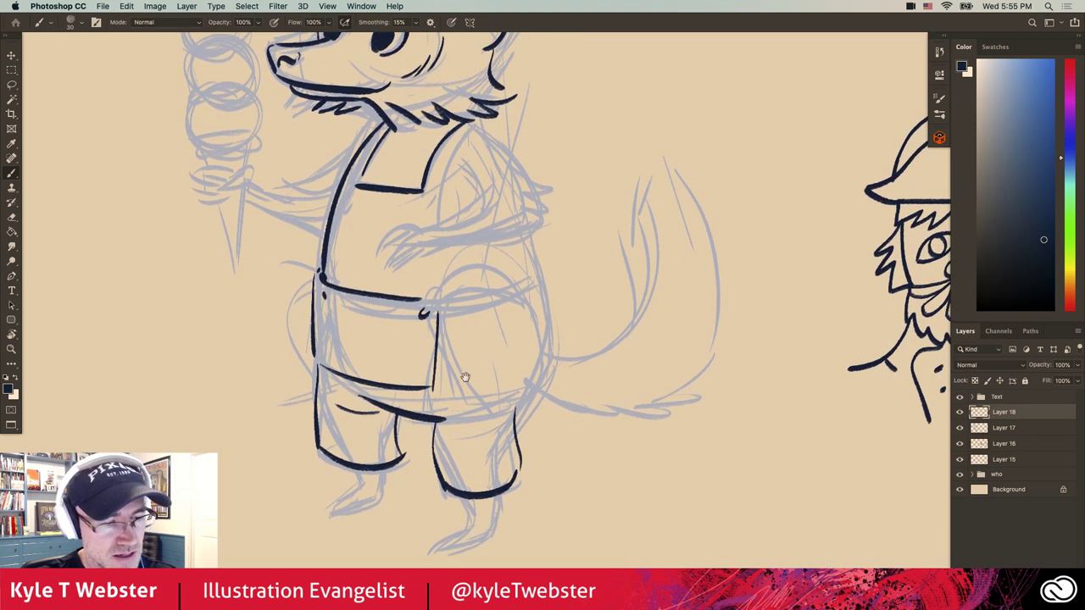
pyautogui.moveTo(515, 413); pyautogui.dragTo(534, 239)
pyautogui.moveTo(402, 283); pyautogui.dragTo(415, 307)
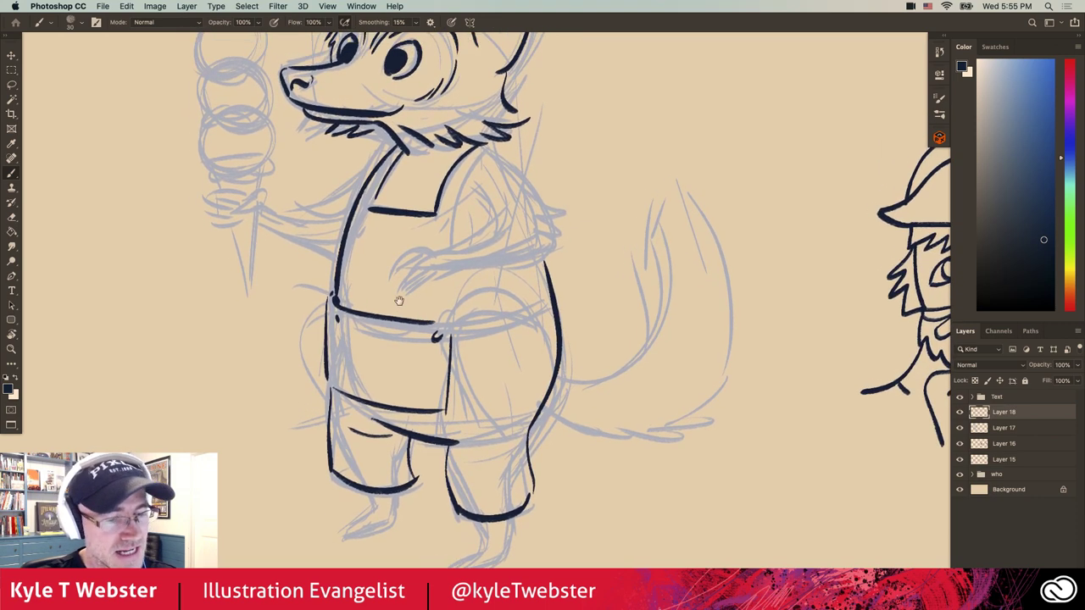
pyautogui.moveTo(464, 457); pyautogui.dragTo(483, 462)
pyautogui.moveTo(342, 213); pyautogui.dragTo(347, 238)
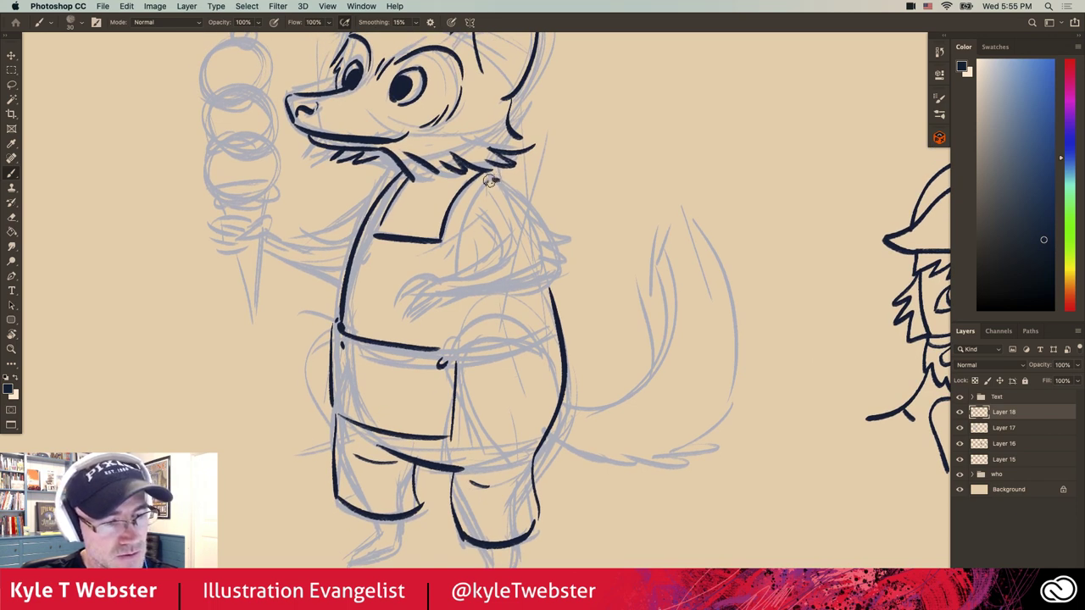
pyautogui.moveTo(496, 180); pyautogui.dragTo(457, 273)
# Ink a collar line, the folded arm's curve and the rounded belly below it
pyautogui.moveTo(498, 172)
pyautogui.mouseDown()
pyautogui.moveTo(563, 243)
pyautogui.moveTo(547, 249)
pyautogui.moveTo(544, 289)
pyautogui.moveTo(564, 293)
pyautogui.moveTo(492, 296)
pyautogui.mouseUp()
pyautogui.moveTo(513, 244)
pyautogui.mouseDown()
pyautogui.moveTo(473, 285)
pyautogui.moveTo(387, 296)
pyautogui.moveTo(401, 289)
pyautogui.moveTo(381, 303)
pyautogui.moveTo(398, 297)
pyautogui.moveTo(386, 322)
pyautogui.moveTo(419, 302)
pyautogui.moveTo(404, 323)
pyautogui.moveTo(471, 304)
pyautogui.mouseUp()
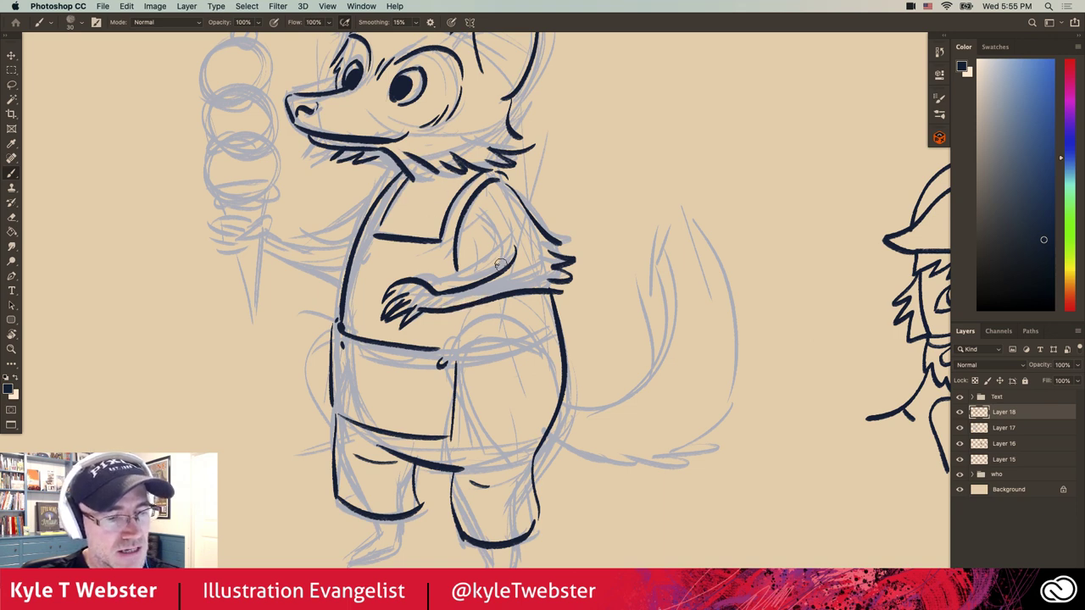
pyautogui.moveTo(461, 274); pyautogui.dragTo(477, 252)
pyautogui.moveTo(491, 306)
pyautogui.mouseDown()
pyautogui.moveTo(524, 319)
pyautogui.moveTo(536, 295)
pyautogui.mouseUp()
# Add chest hatch marks and ink the outstretched arm reaching to the cone
pyautogui.moveTo(362, 271); pyautogui.dragTo(421, 300)
pyautogui.moveTo(471, 215); pyautogui.dragTo(492, 247)
pyautogui.moveTo(453, 250)
pyautogui.mouseDown()
pyautogui.moveTo(481, 256)
pyautogui.moveTo(463, 265)
pyautogui.moveTo(490, 292)
pyautogui.mouseUp()
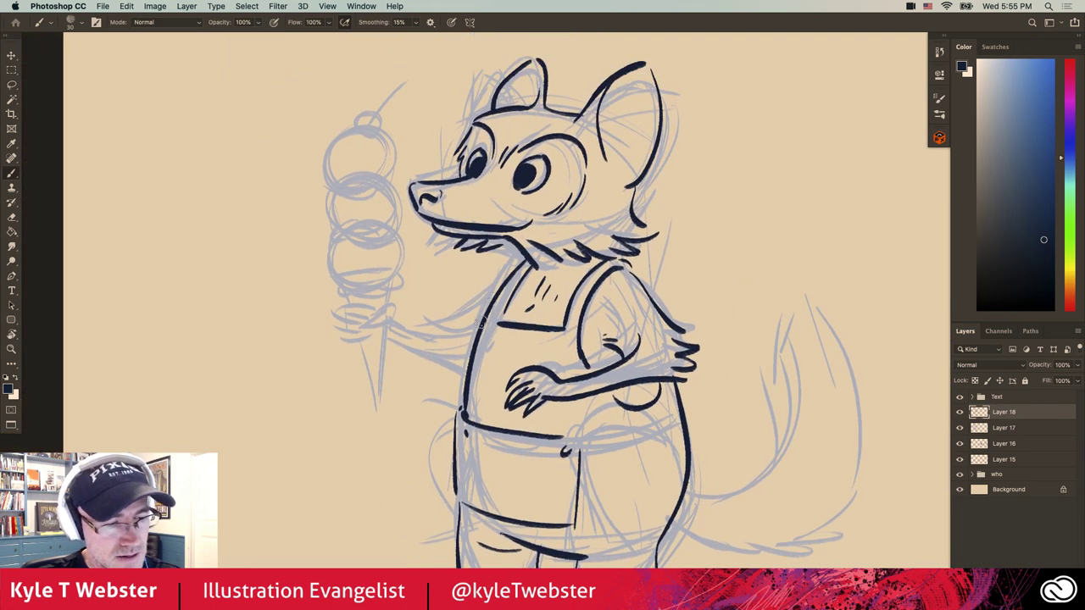
pyautogui.moveTo(479, 341); pyautogui.dragTo(403, 325)
pyautogui.moveTo(464, 370)
pyautogui.mouseDown()
pyautogui.moveTo(398, 342)
pyautogui.moveTo(379, 312)
pyautogui.moveTo(368, 322)
pyautogui.moveTo(379, 305)
pyautogui.moveTo(339, 307)
pyautogui.moveTo(341, 317)
pyautogui.moveTo(356, 308)
pyautogui.moveTo(342, 344)
pyautogui.moveTo(374, 399)
pyautogui.moveTo(363, 342)
pyautogui.mouseUp()
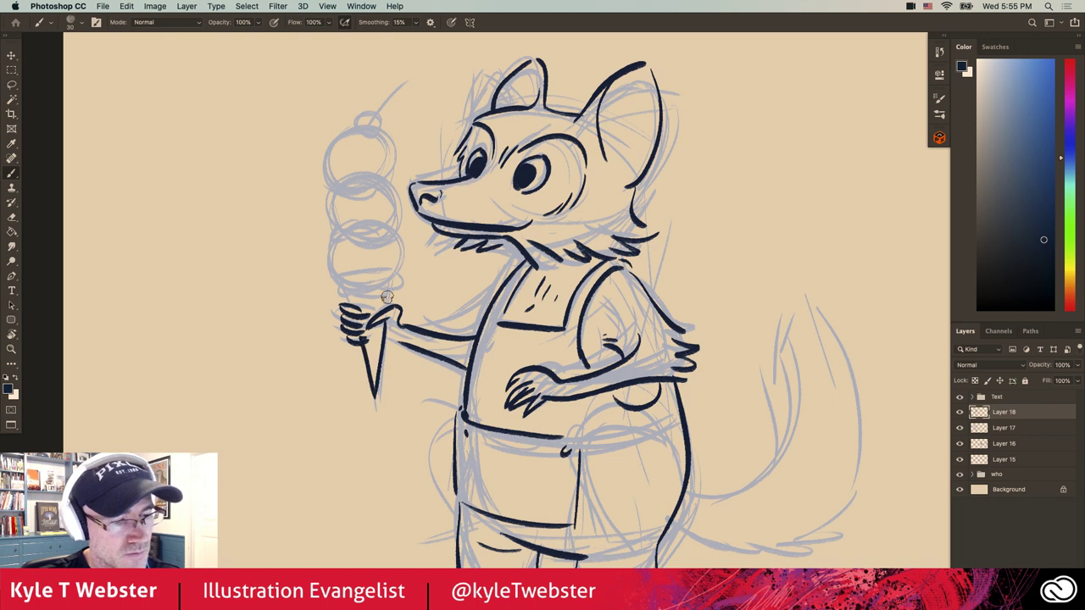
# Ink the cone sides, the bottom scoop and rim, and the scalloped middle scoop
pyautogui.moveTo(390, 286); pyautogui.dragTo(387, 316)
pyautogui.moveTo(344, 287); pyautogui.dragTo(379, 354)
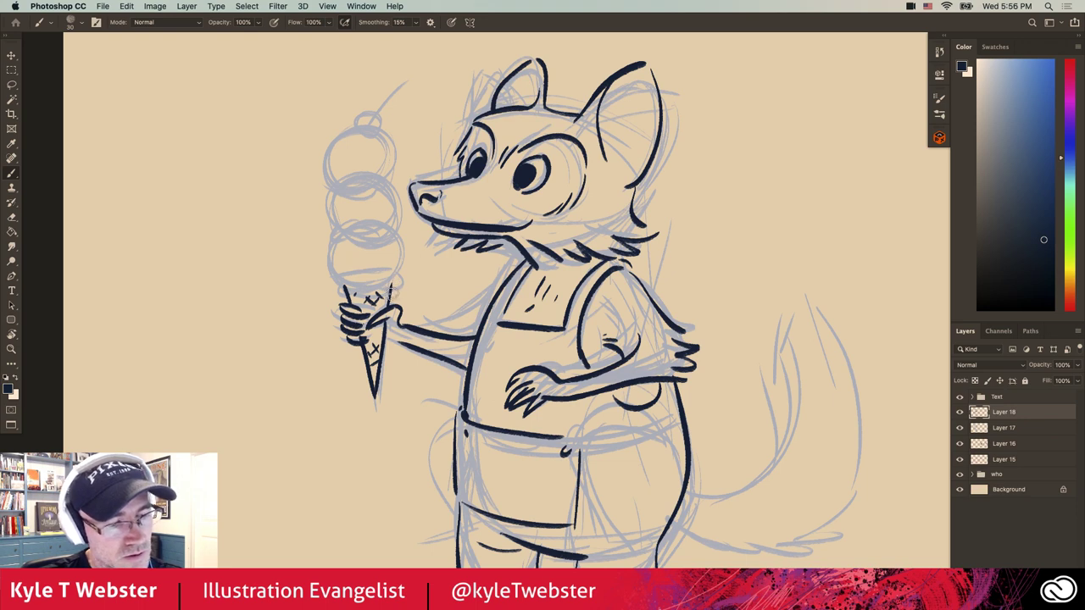
pyautogui.moveTo(405, 275); pyautogui.dragTo(389, 298)
pyautogui.moveTo(380, 230)
pyautogui.mouseDown()
pyautogui.moveTo(397, 287)
pyautogui.moveTo(378, 293)
pyautogui.moveTo(354, 282)
pyautogui.moveTo(341, 236)
pyautogui.moveTo(355, 244)
pyautogui.moveTo(383, 190)
pyautogui.mouseUp()
pyautogui.moveTo(326, 246)
pyautogui.mouseDown()
pyautogui.moveTo(363, 180)
pyautogui.moveTo(339, 190)
pyautogui.moveTo(342, 211)
pyautogui.mouseUp()
pyautogui.click(344, 215)
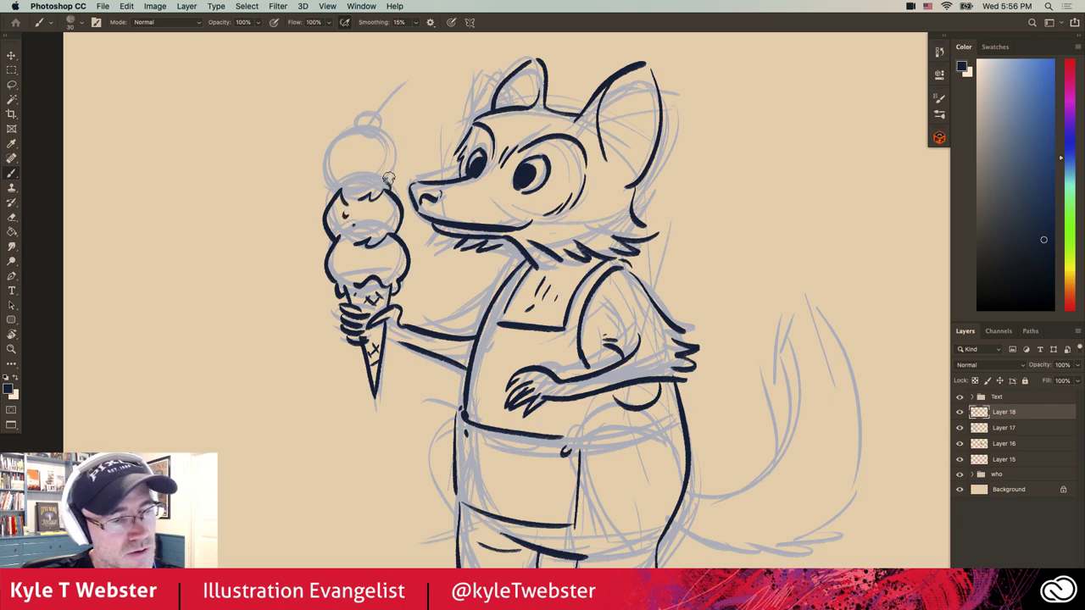
# Outline the top scoop, draw a stemmed cherry, and dot three sprinkles on it
pyautogui.moveTo(391, 174)
pyautogui.mouseDown()
pyautogui.moveTo(332, 150)
pyautogui.moveTo(347, 180)
pyautogui.mouseUp()
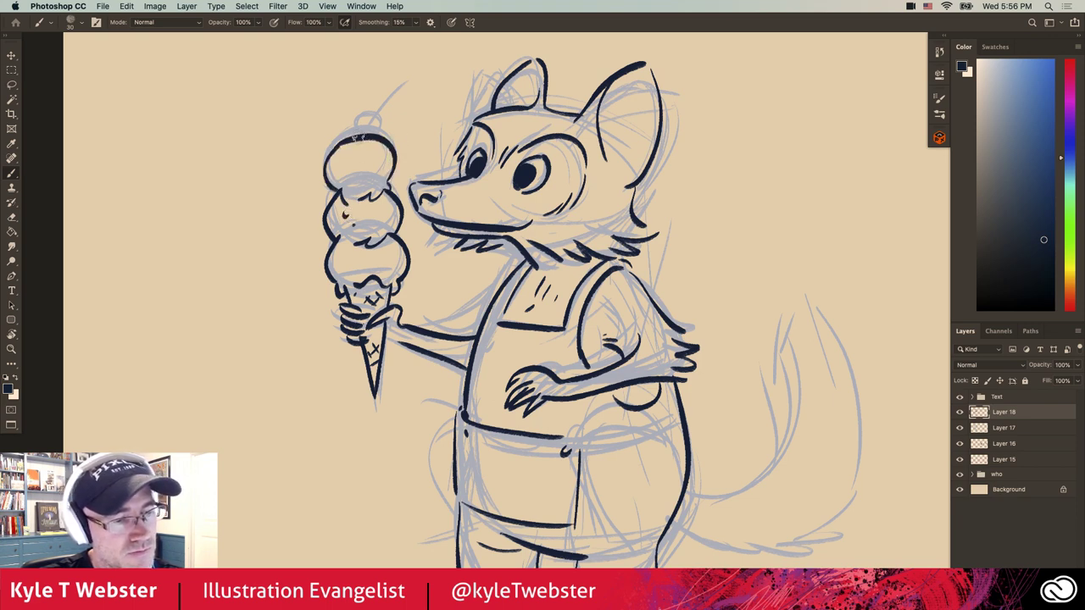
pyautogui.moveTo(354, 134); pyautogui.dragTo(309, 99)
pyautogui.click(371, 161)
pyautogui.click(379, 163)
pyautogui.click(360, 159)
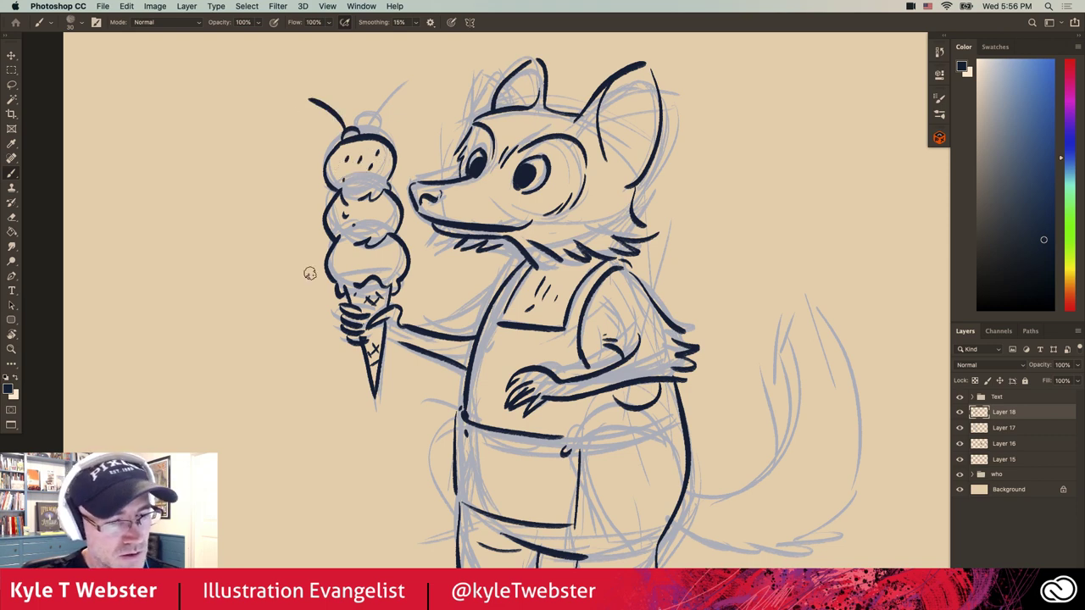
pyautogui.hscroll(3, 331, 284)
pyautogui.scroll(-1, 331, 284)
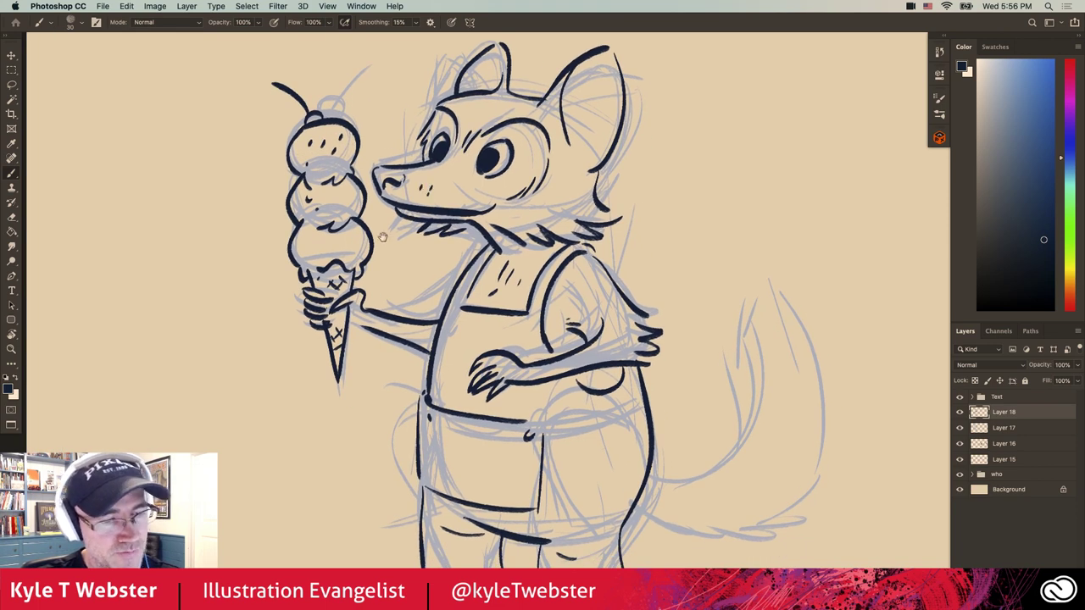
# Ink the raccoon's right lower leg, shoe and curving bushy tail
pyautogui.moveTo(377, 253)
pyautogui.mouseDown()
pyautogui.moveTo(327, 322)
pyautogui.moveTo(430, 455)
pyautogui.moveTo(421, 483)
pyautogui.moveTo(387, 501)
pyautogui.moveTo(421, 490)
pyautogui.moveTo(437, 431)
pyautogui.mouseUp()
pyautogui.moveTo(532, 477)
pyautogui.mouseDown()
pyautogui.moveTo(502, 549)
pyautogui.moveTo(527, 530)
pyautogui.moveTo(514, 543)
pyautogui.mouseUp()
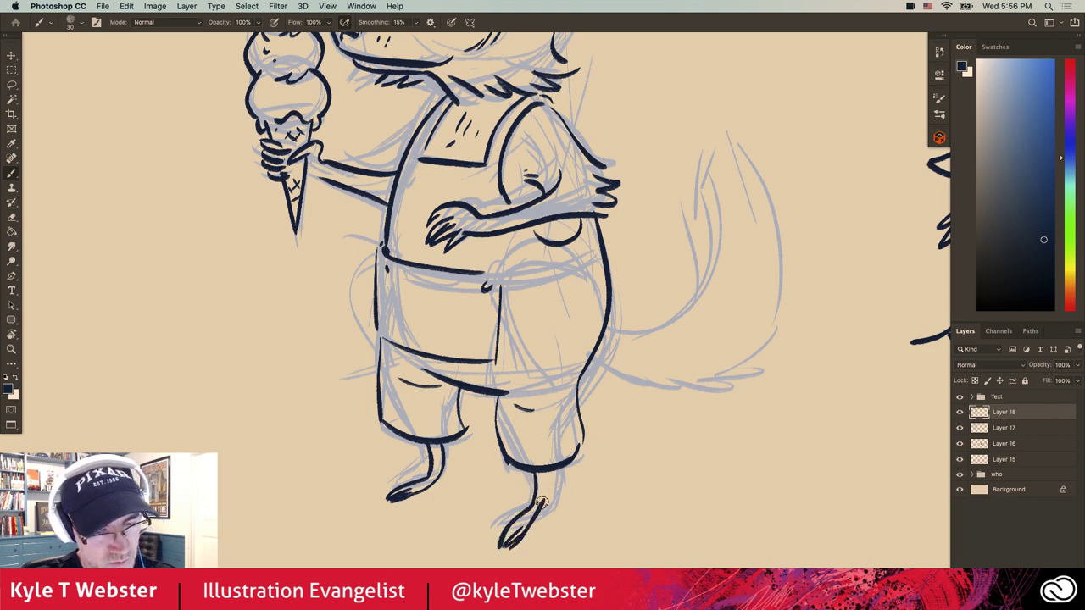
pyautogui.moveTo(490, 270); pyautogui.dragTo(459, 349)
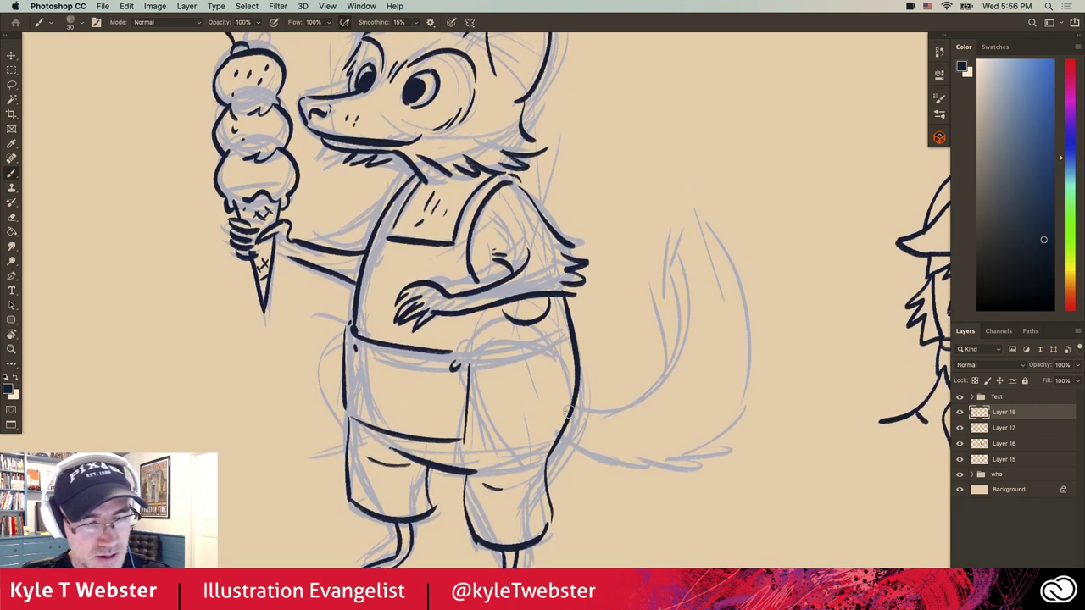
pyautogui.moveTo(570, 413)
pyautogui.mouseDown()
pyautogui.moveTo(652, 289)
pyautogui.moveTo(668, 285)
pyautogui.moveTo(658, 205)
pyautogui.moveTo(720, 424)
pyautogui.moveTo(737, 416)
pyautogui.moveTo(691, 462)
pyautogui.moveTo(558, 442)
pyautogui.mouseUp()
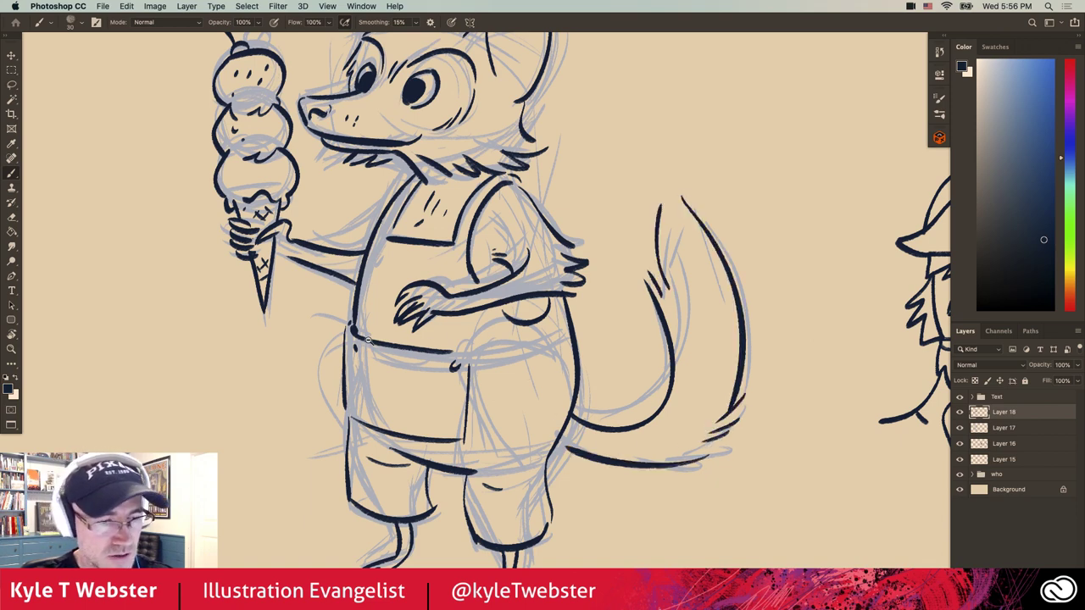
pyautogui.scroll(-3, 369, 339)
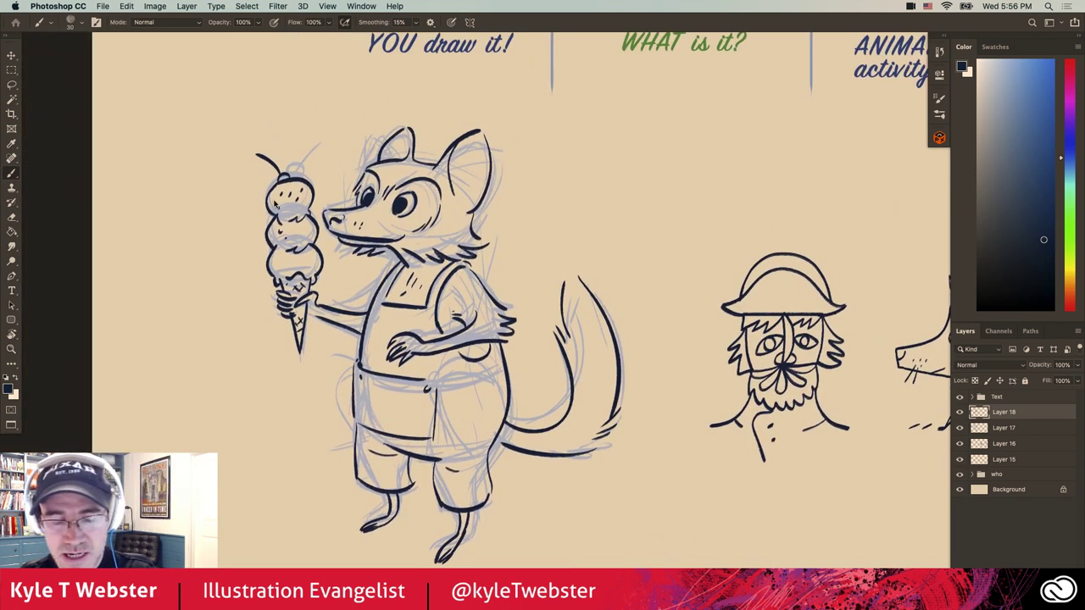
# Hide the blue sketch layer, add a new shading layer, and set light grey as foreground
pyautogui.click(979, 428)
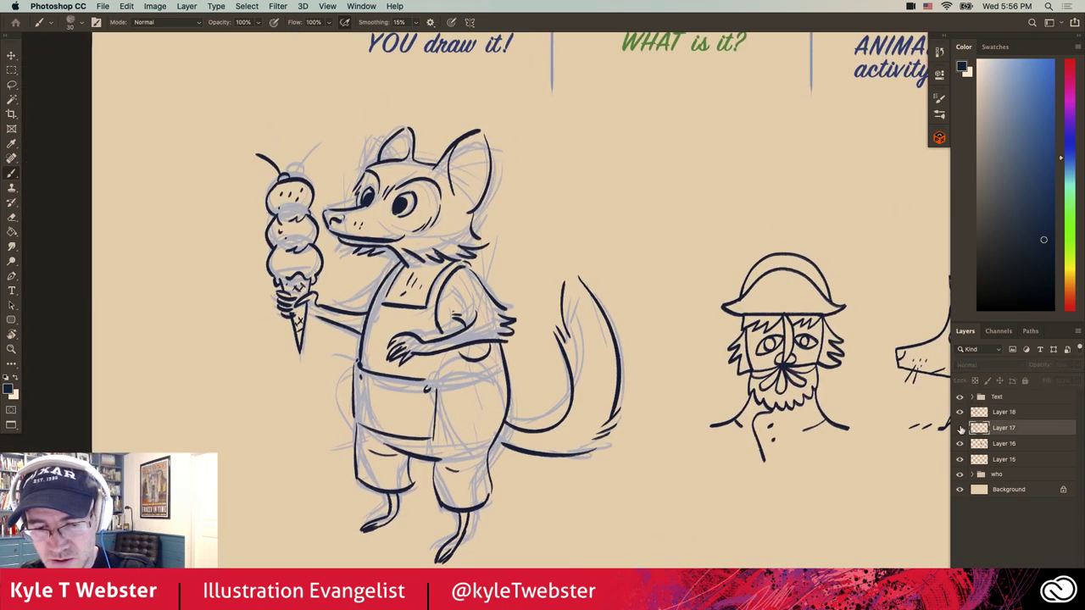
pyautogui.click(960, 428)
pyautogui.press('super+alt+shift+n')
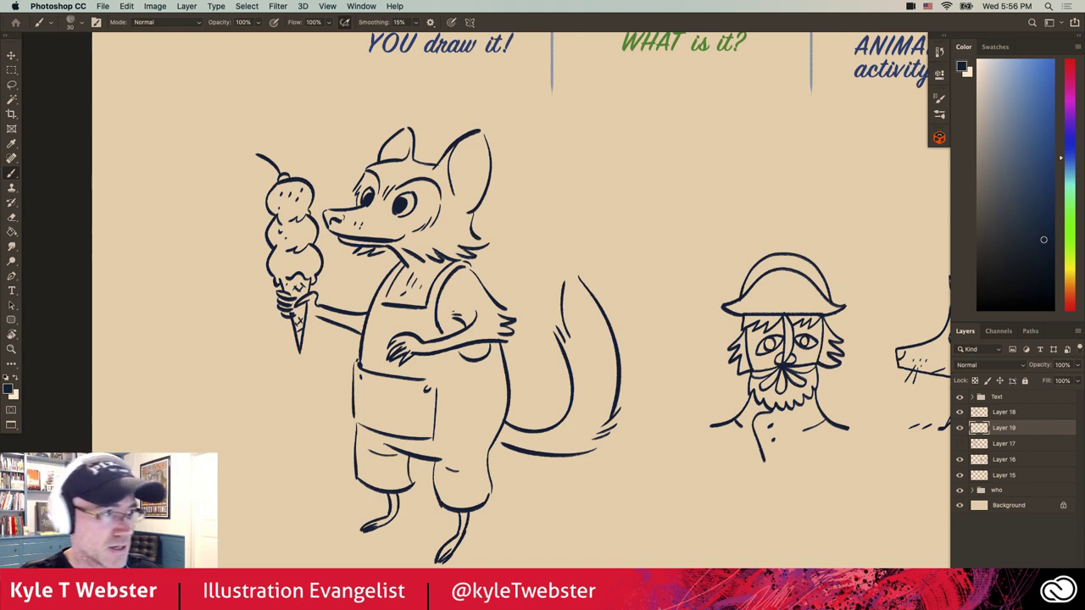
pyautogui.scroll(2, 311, 165)
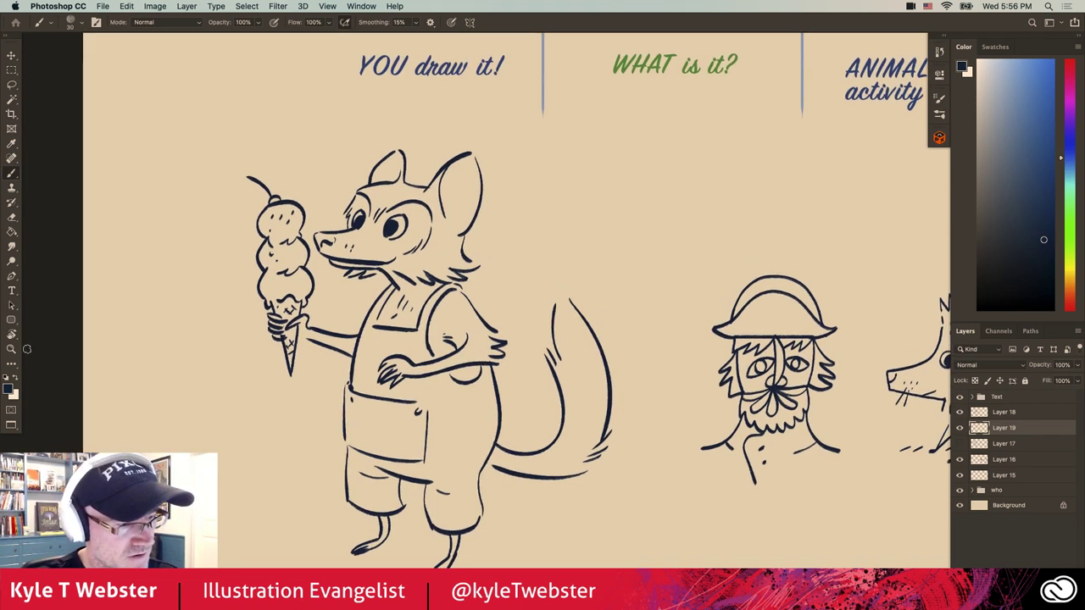
pyautogui.click(8, 390)
pyautogui.click(41, 296)
pyautogui.click(245, 244)
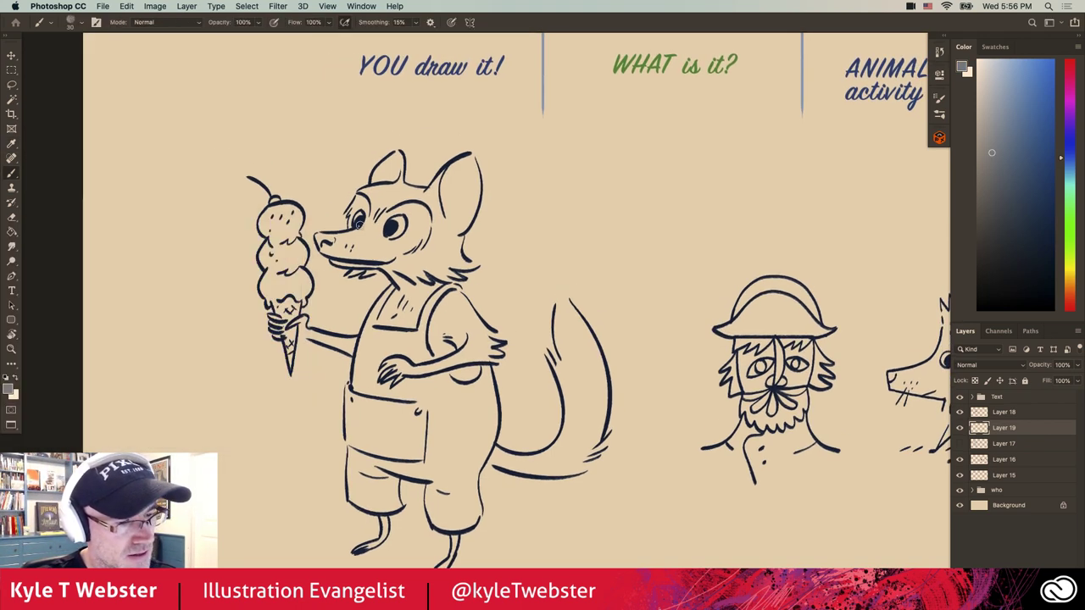
# Paint grey mask patches around both eyes and a small shading stroke on the cone
pyautogui.moveTo(394, 234)
pyautogui.mouseDown()
pyautogui.moveTo(412, 232)
pyautogui.moveTo(405, 240)
pyautogui.moveTo(424, 220)
pyautogui.moveTo(395, 211)
pyautogui.mouseUp()
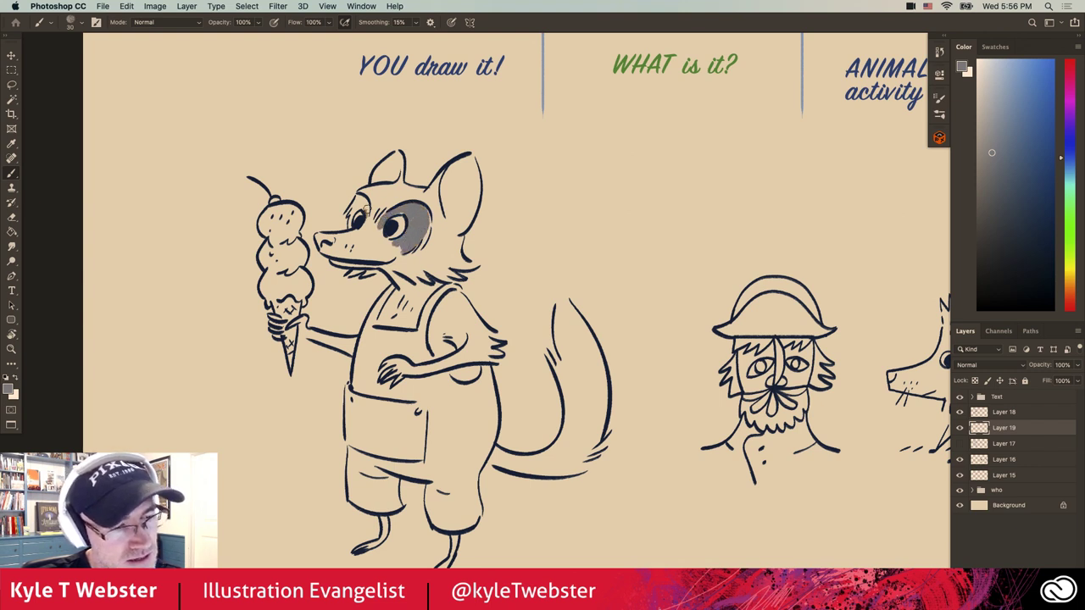
pyautogui.moveTo(366, 202); pyautogui.dragTo(350, 219)
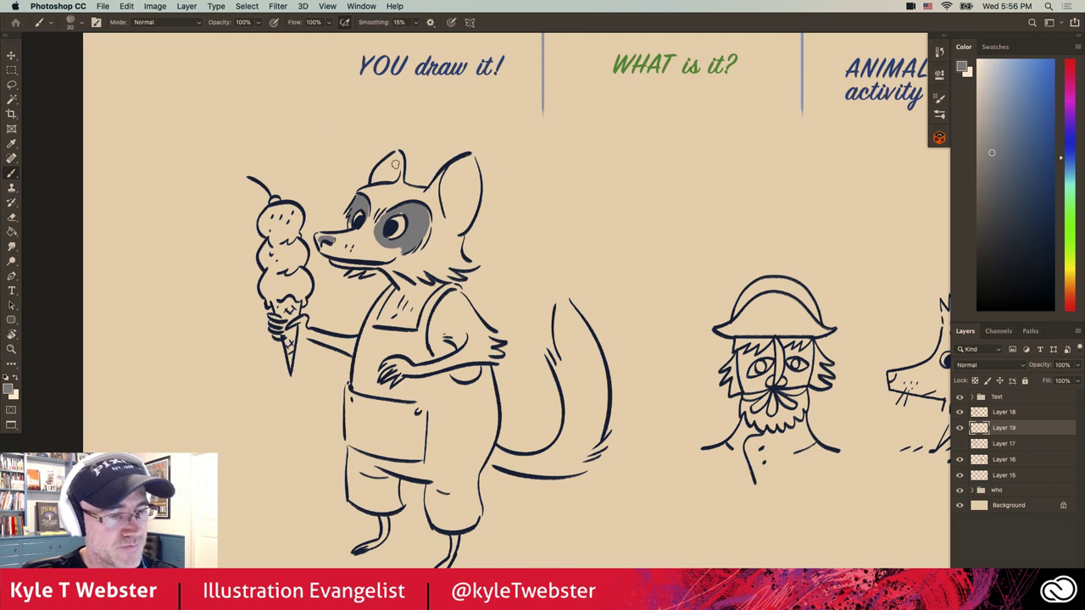
pyautogui.moveTo(293, 338); pyautogui.dragTo(295, 342)
pyautogui.scroll(-2, 299, 369)
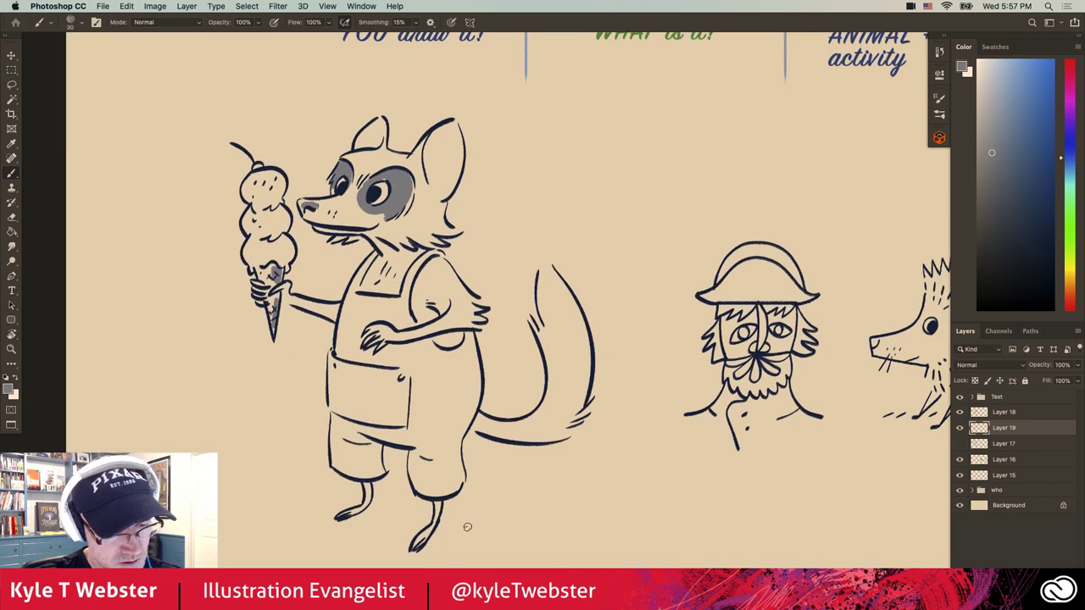
# Paint grey ground shadows under both feet and centre the whole illustration sheet
pyautogui.moveTo(477, 524); pyautogui.dragTo(346, 519)
pyautogui.scroll(-3, 303, 397)
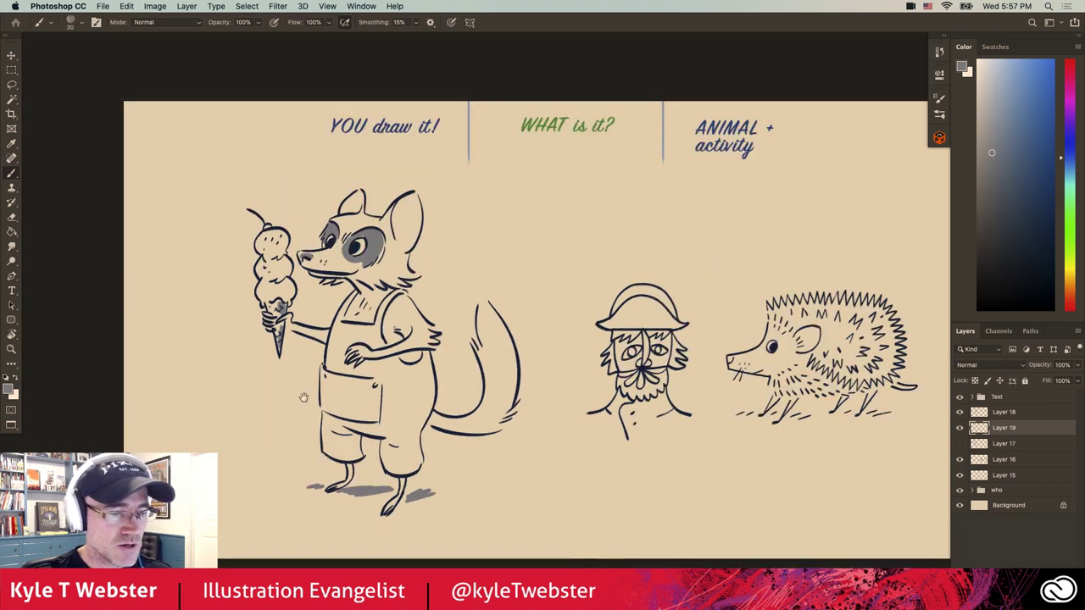
pyautogui.moveTo(302, 397); pyautogui.dragTo(241, 376)
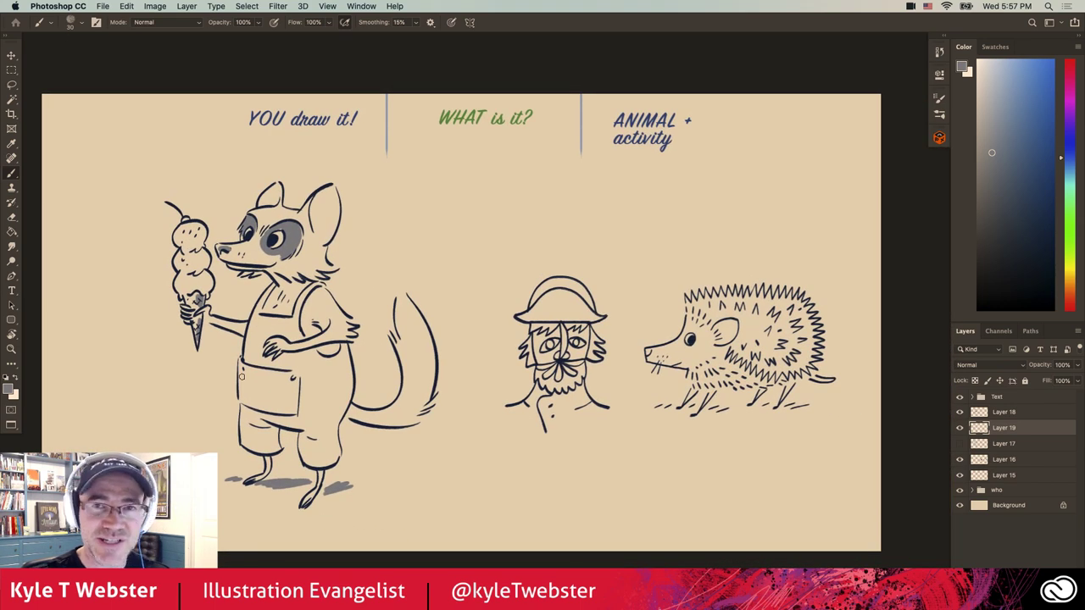